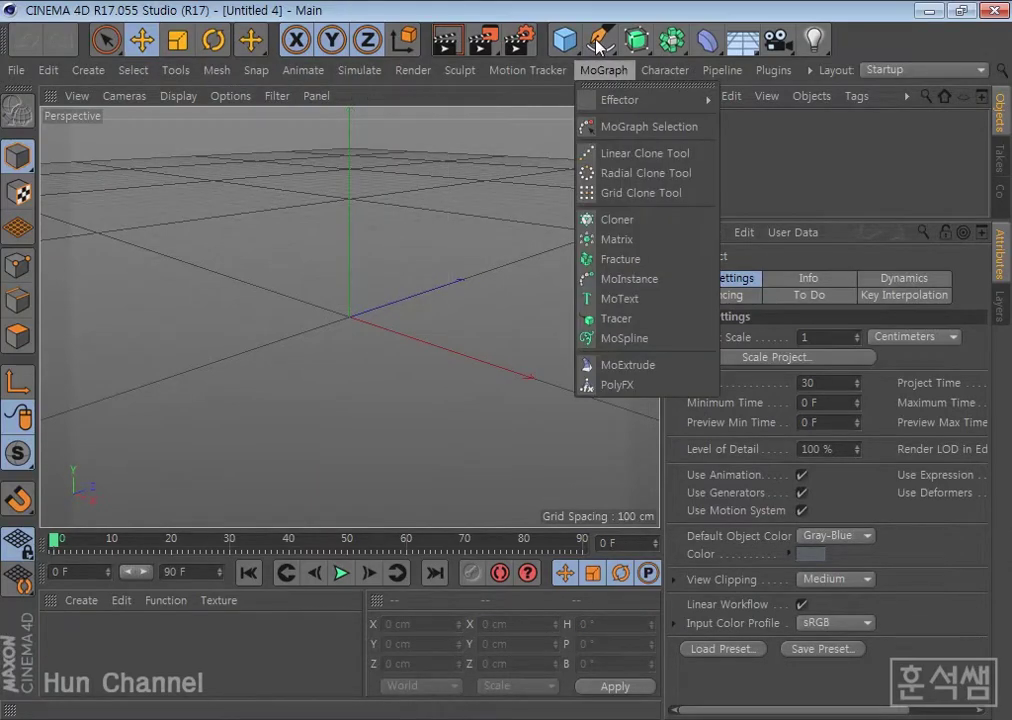
# Draw a two-point Linear spline with the Pen tool from the lower left to right of the origin.
pyautogui.click(598, 44)
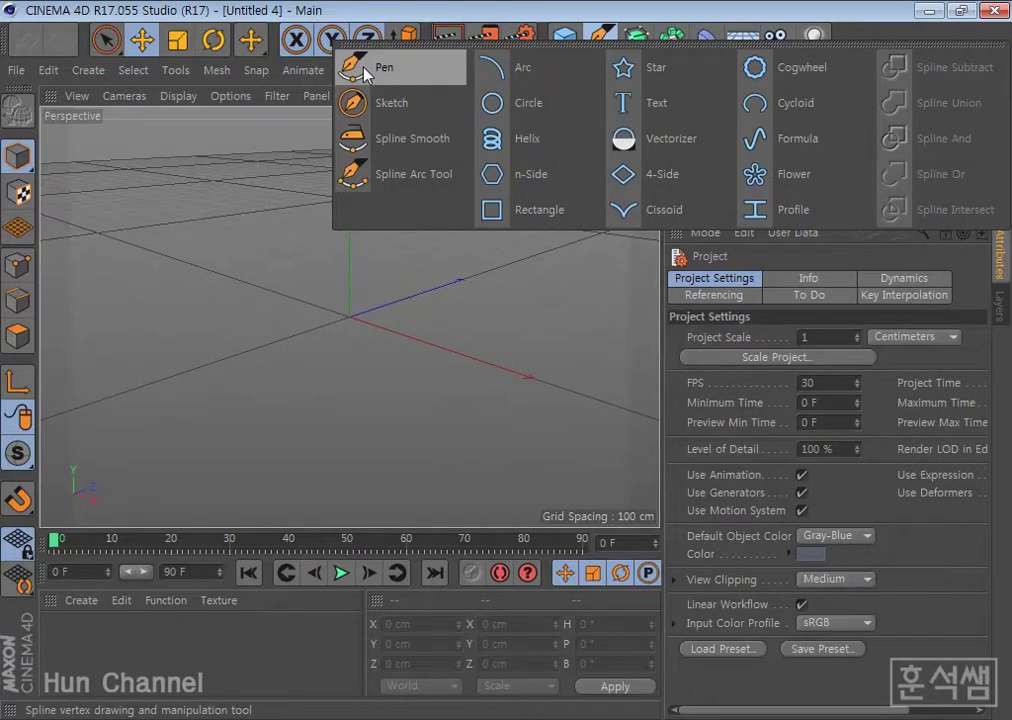
pyautogui.click(366, 72)
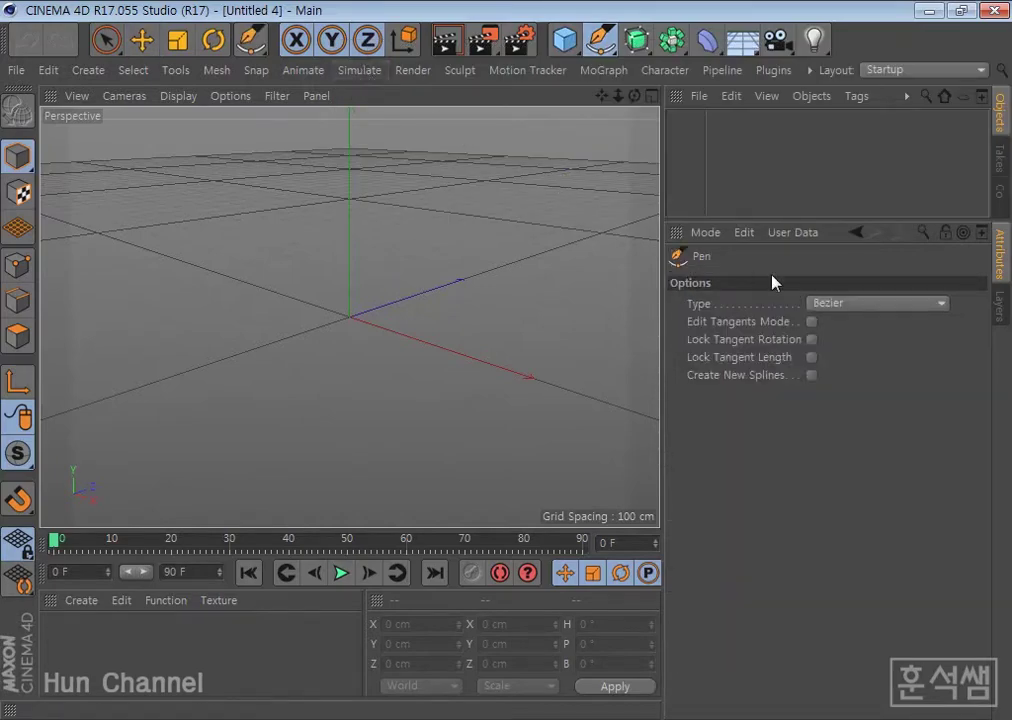
pyautogui.click(858, 304)
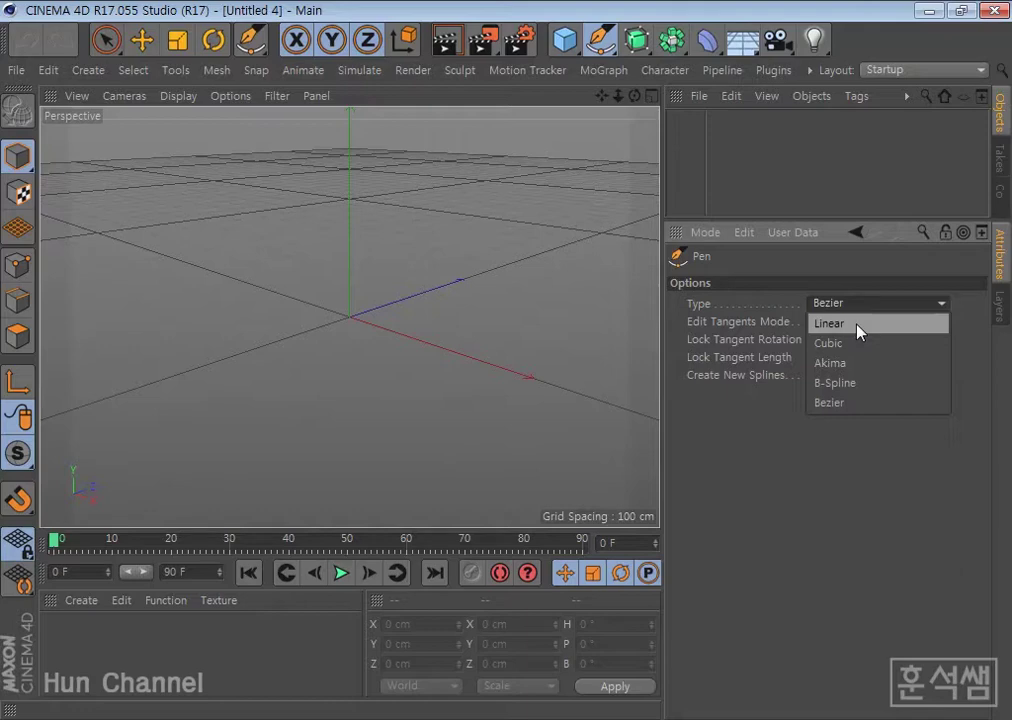
pyautogui.click(858, 326)
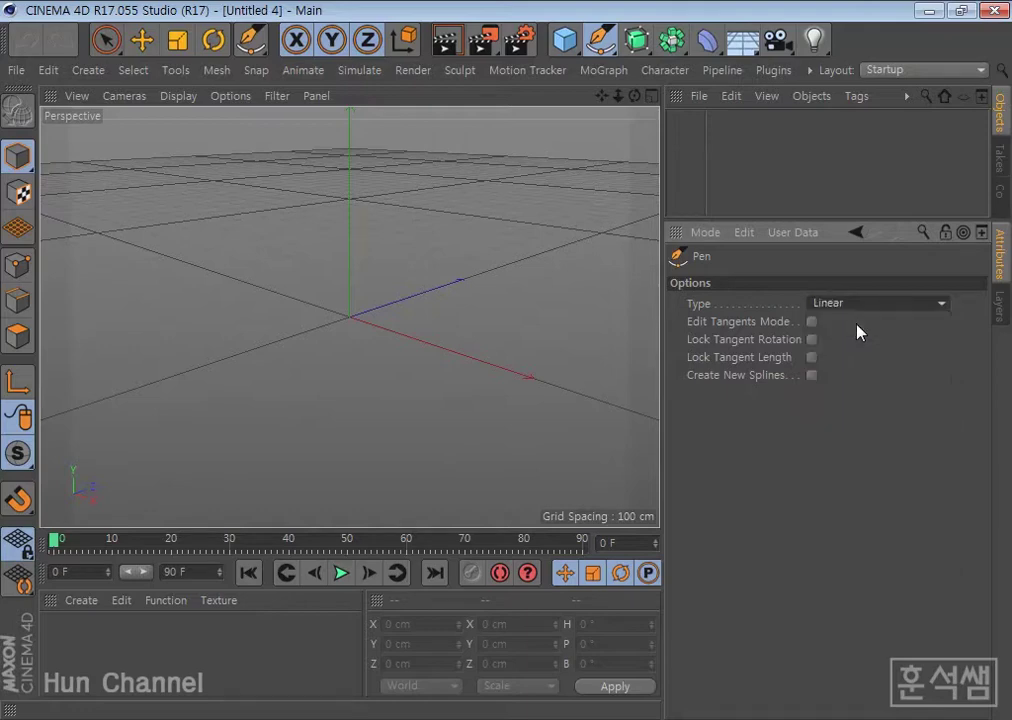
pyautogui.click(221, 359)
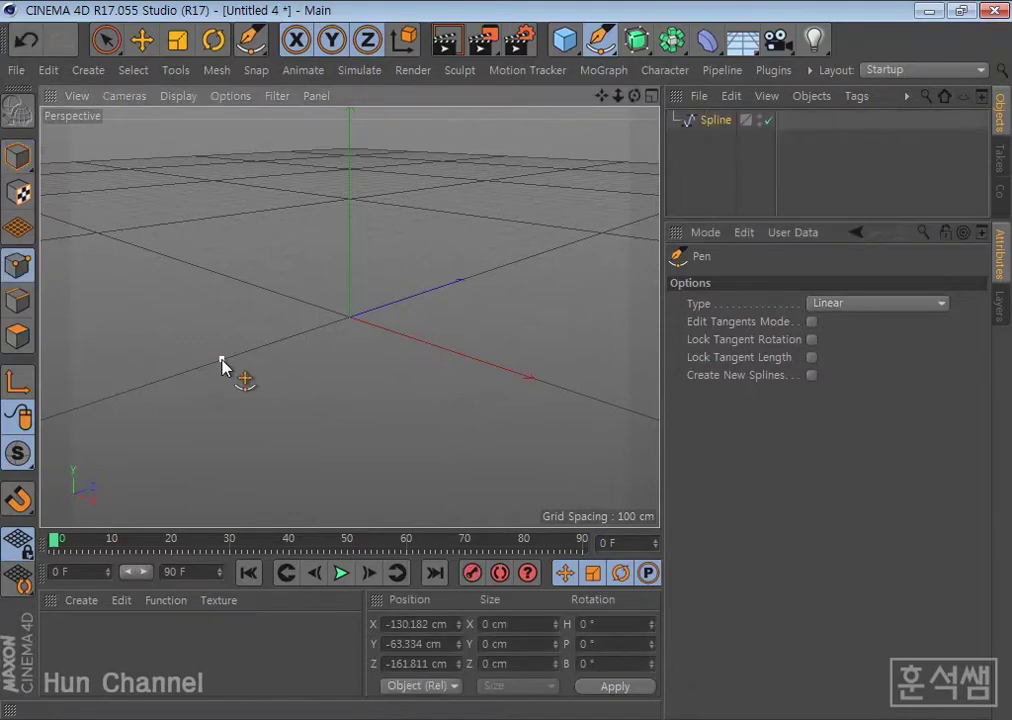
pyautogui.click(423, 295)
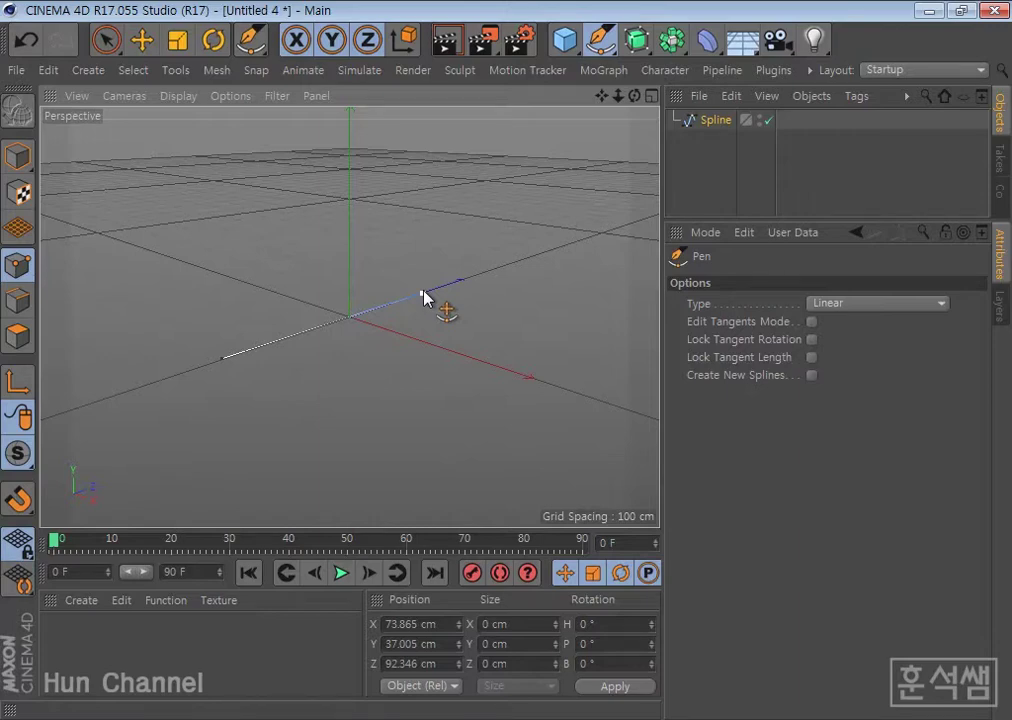
pyautogui.click(150, 47)
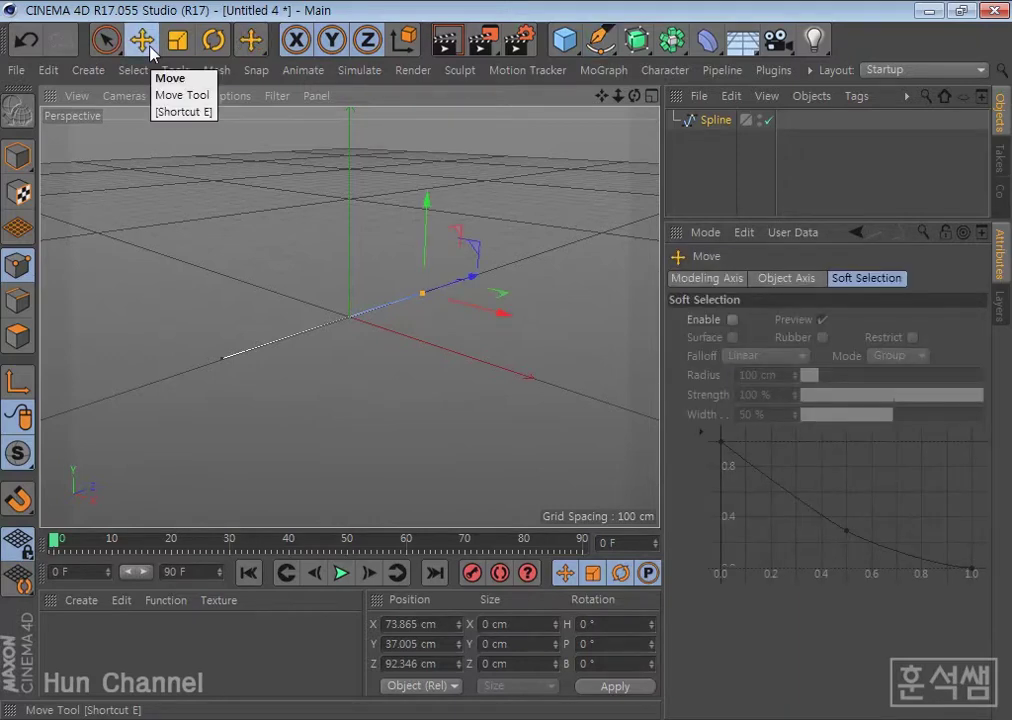
# Add a Feathers Object, test-render the scene, then delete that Feathers Object.
pyautogui.click(360, 70)
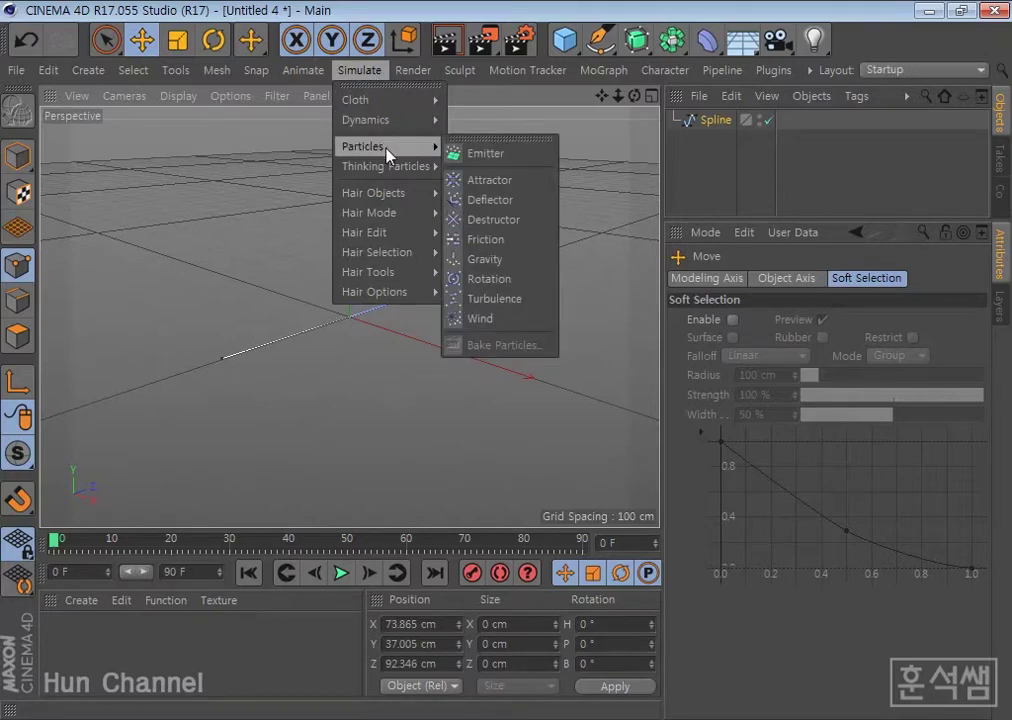
pyautogui.moveTo(373, 193)
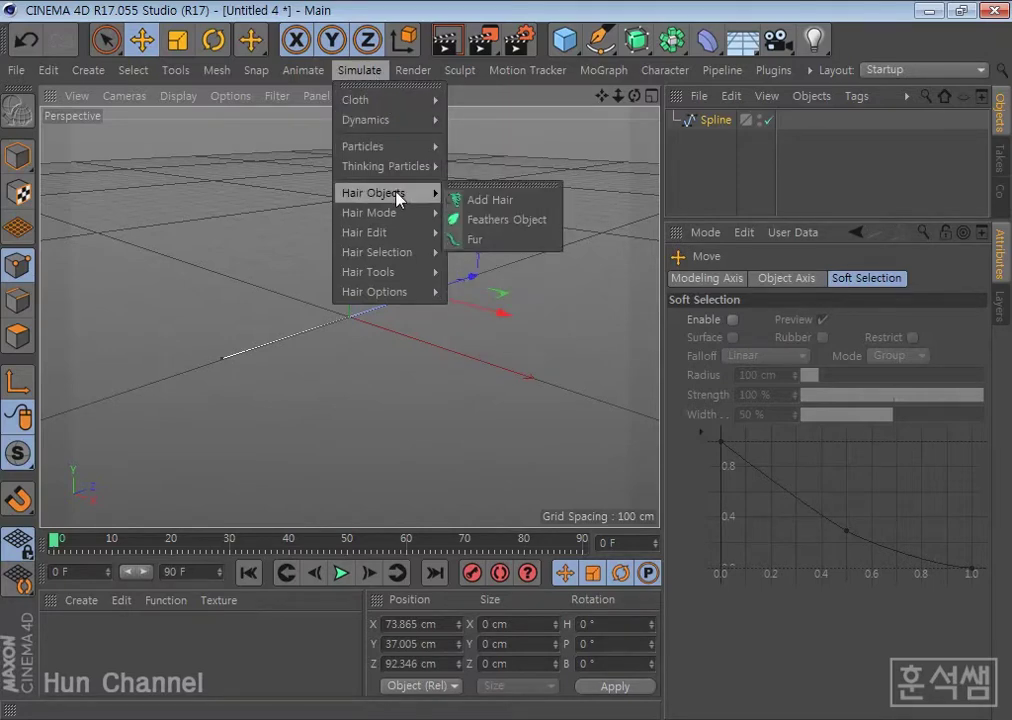
pyautogui.click(548, 222)
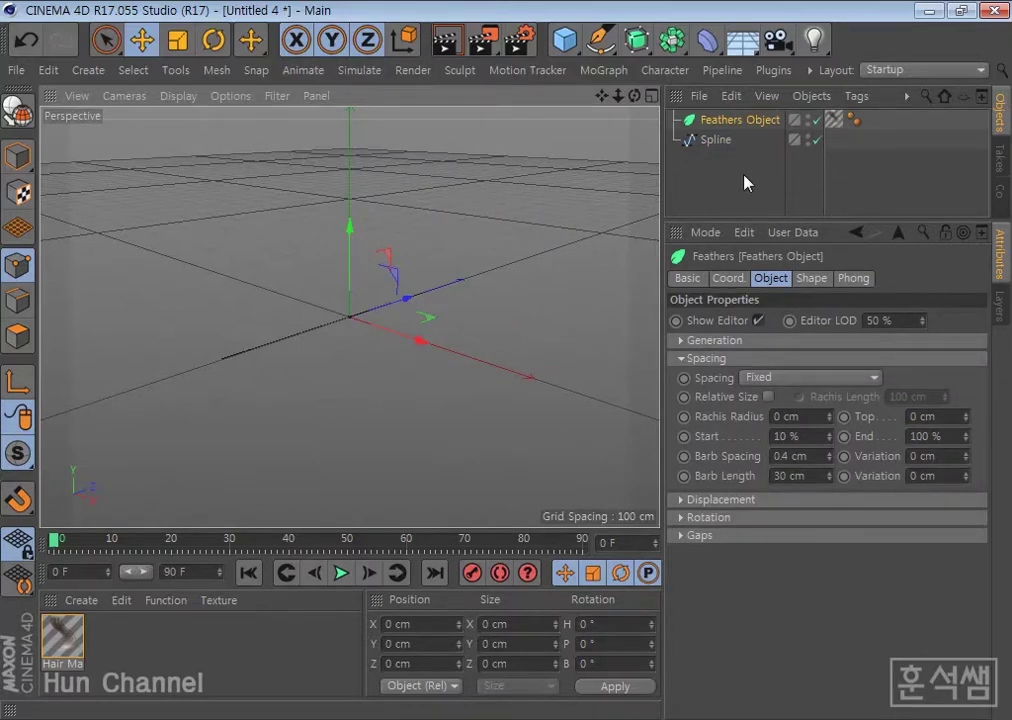
pyautogui.click(446, 40)
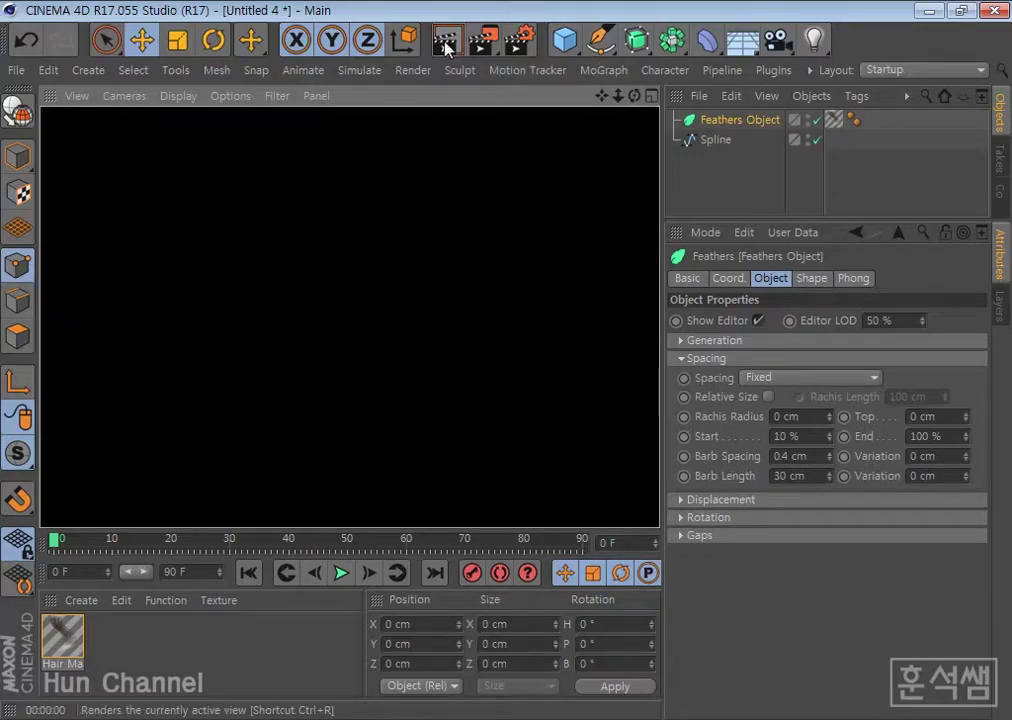
pyautogui.click(722, 141)
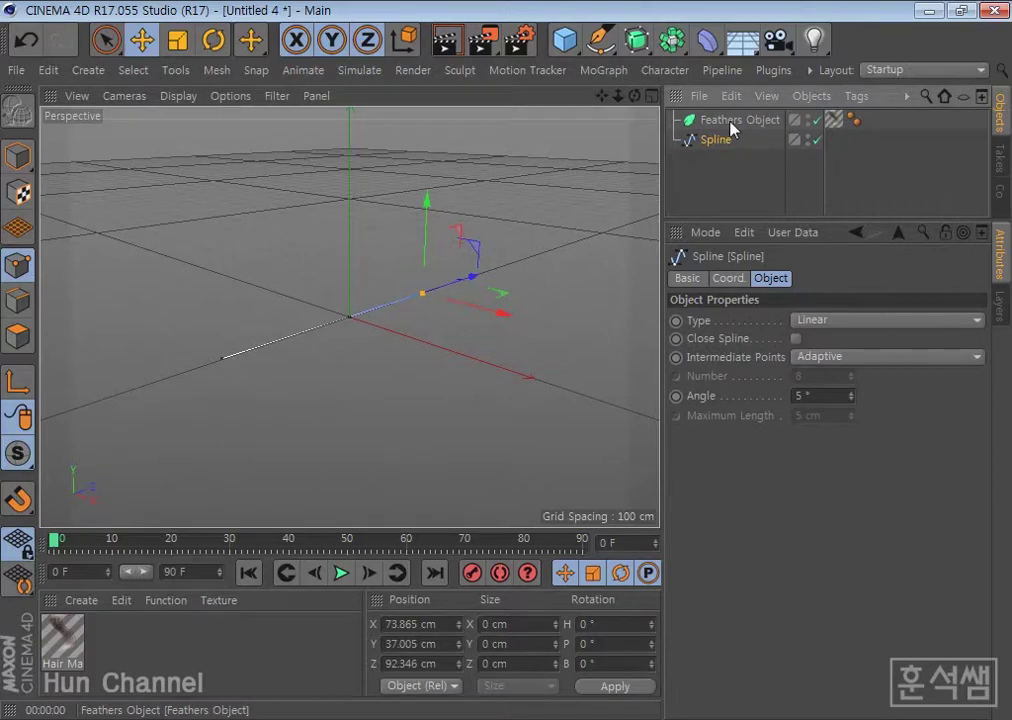
pyautogui.click(733, 122)
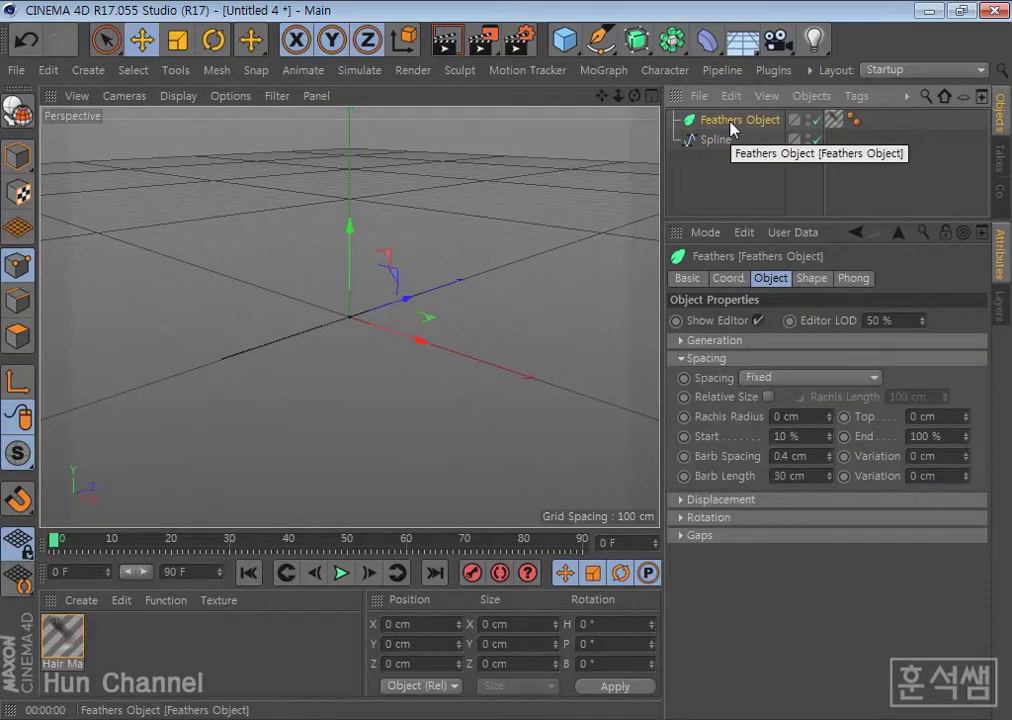
pyautogui.press('Delete')
# Re-add a Feathers Object and delete the duplicate Hair Material.
pyautogui.click(716, 124)
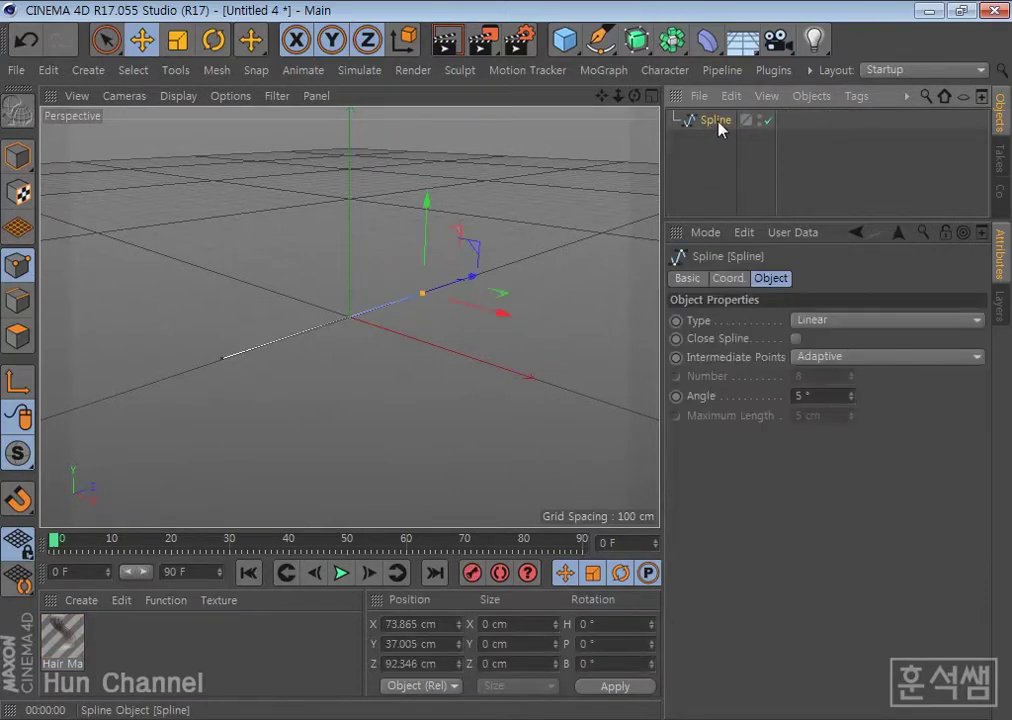
pyautogui.click(359, 70)
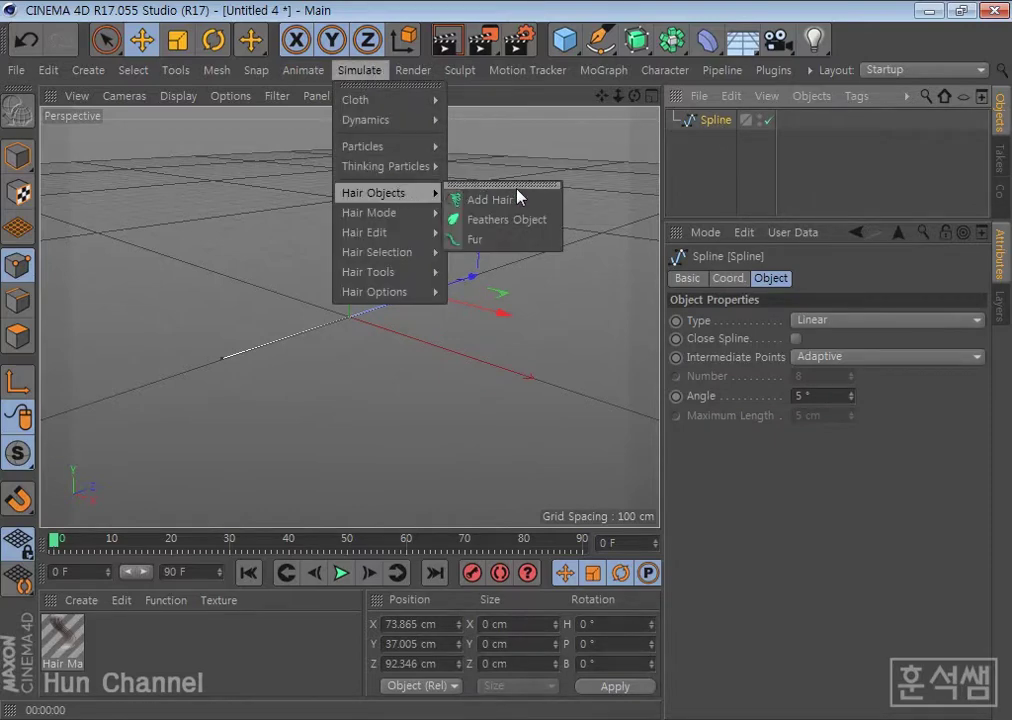
pyautogui.click(512, 220)
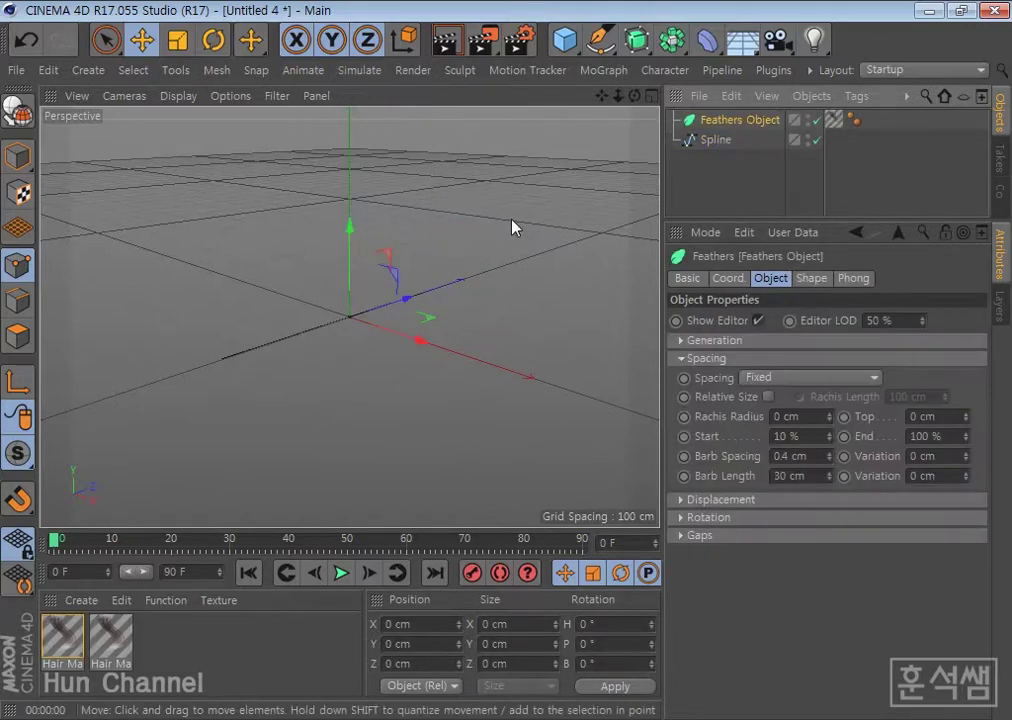
pyautogui.click(112, 638)
pyautogui.press('Delete')
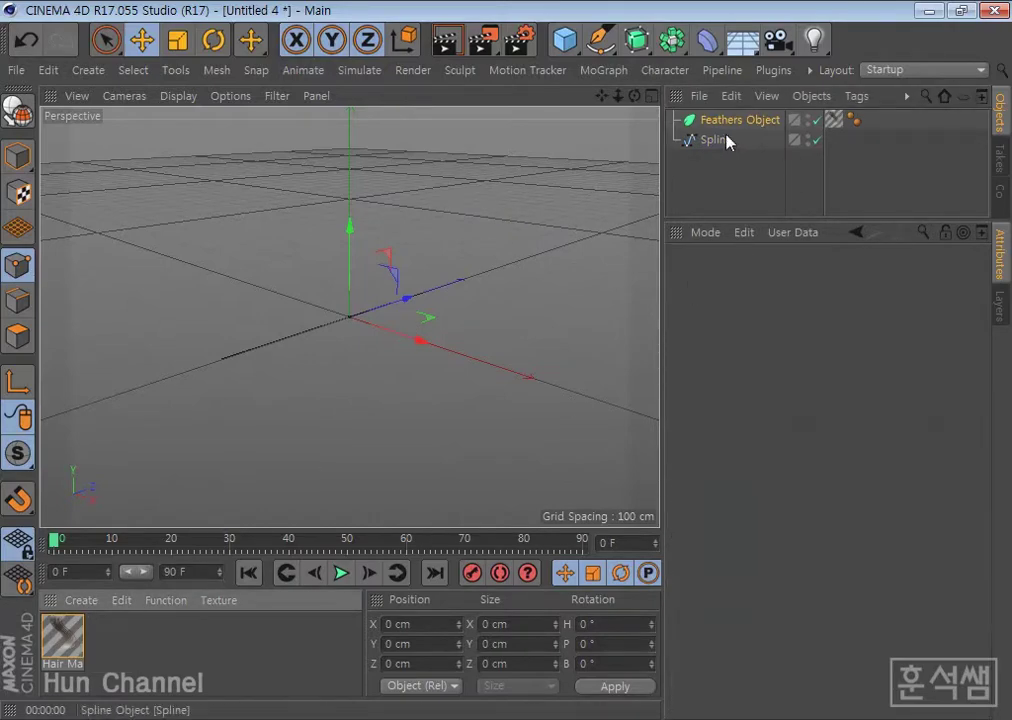
pyautogui.click(714, 140)
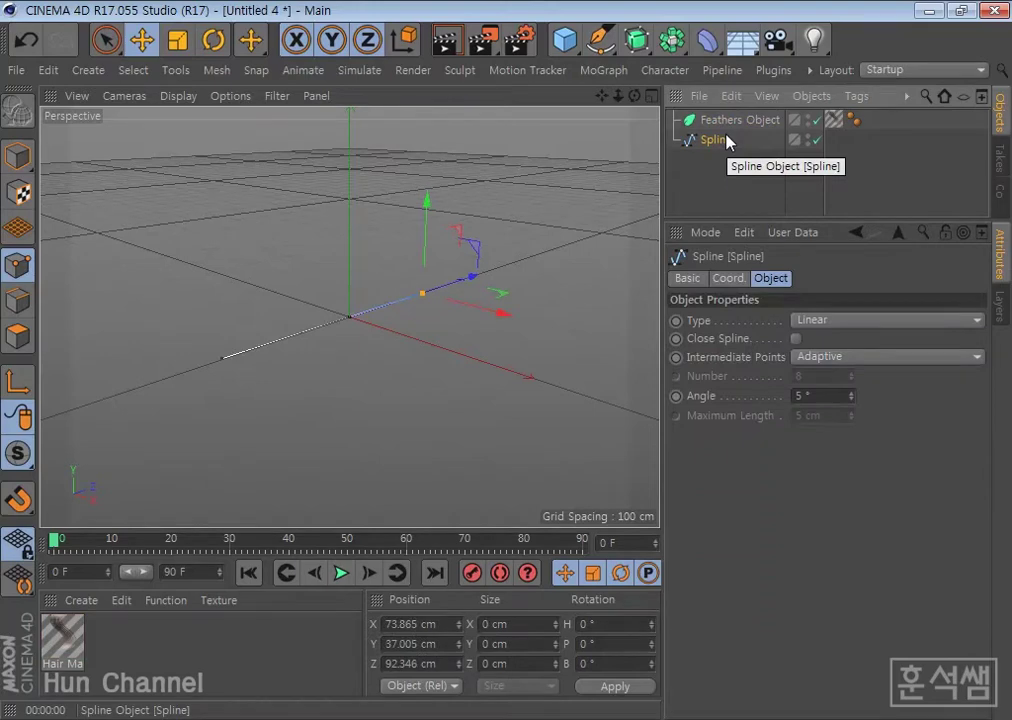
pyautogui.click(735, 123)
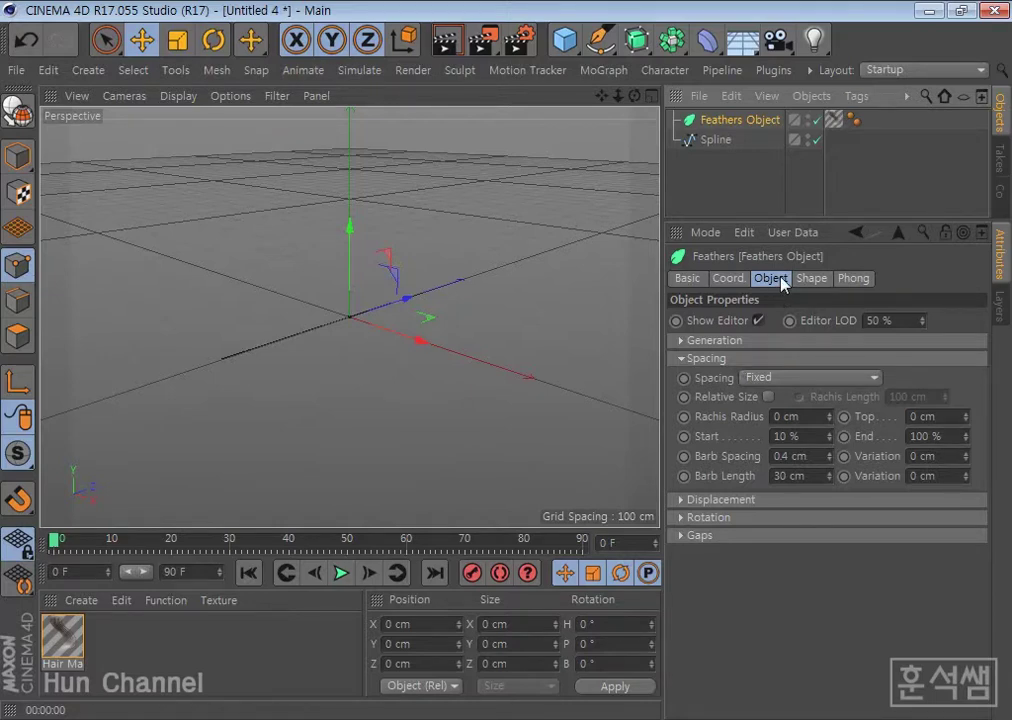
# Expand Generation and nest the Spline under the Feathers Object, viewing the barb strip diagonally.
pyautogui.click(682, 341)
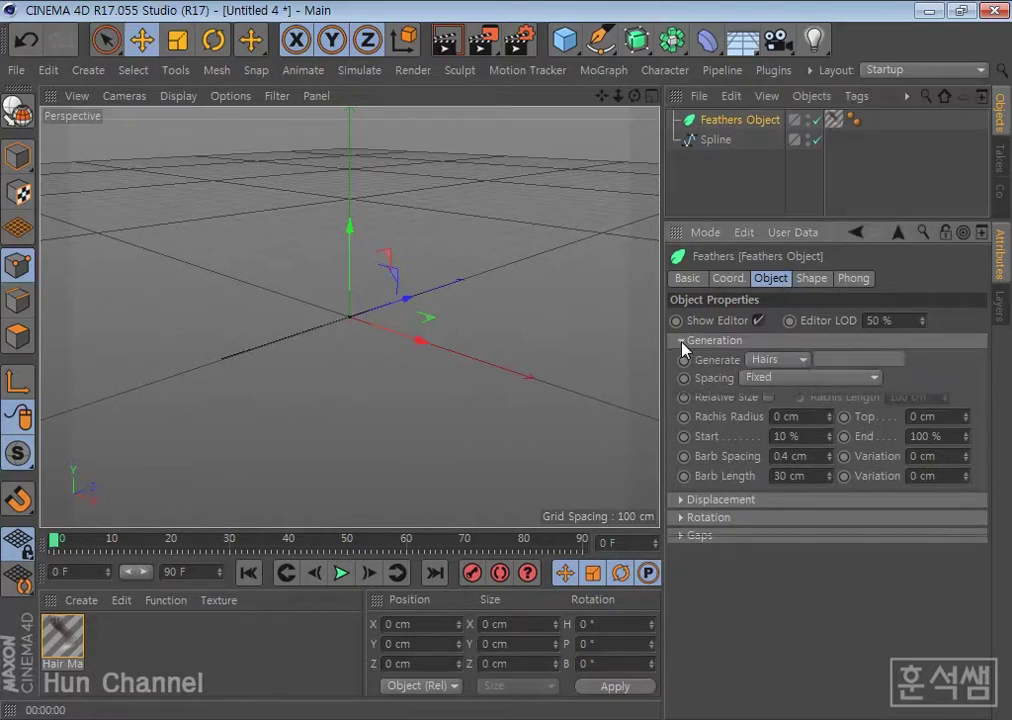
pyautogui.click(810, 279)
pyautogui.click(770, 279)
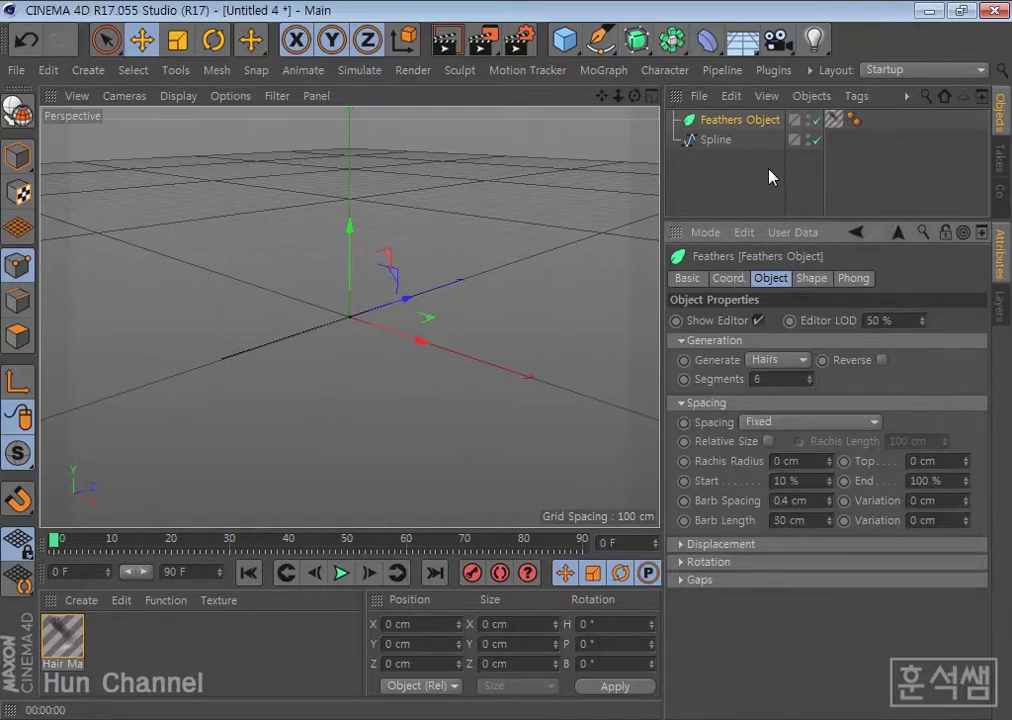
pyautogui.moveTo(727, 143); pyautogui.dragTo(743, 125)
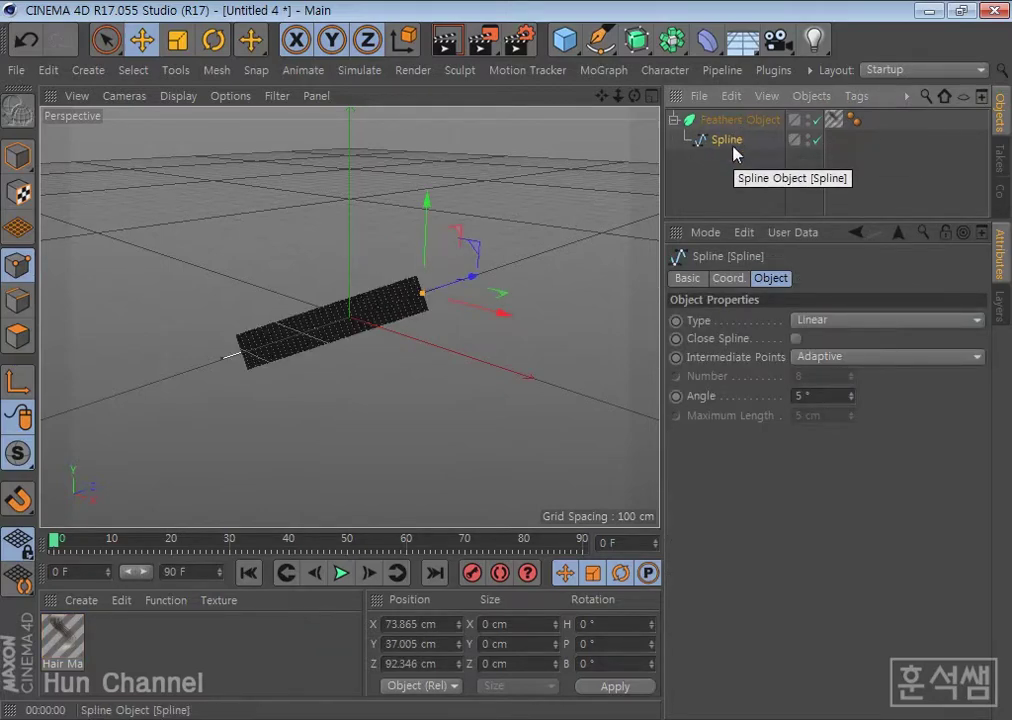
pyautogui.scroll(2, 294, 354)
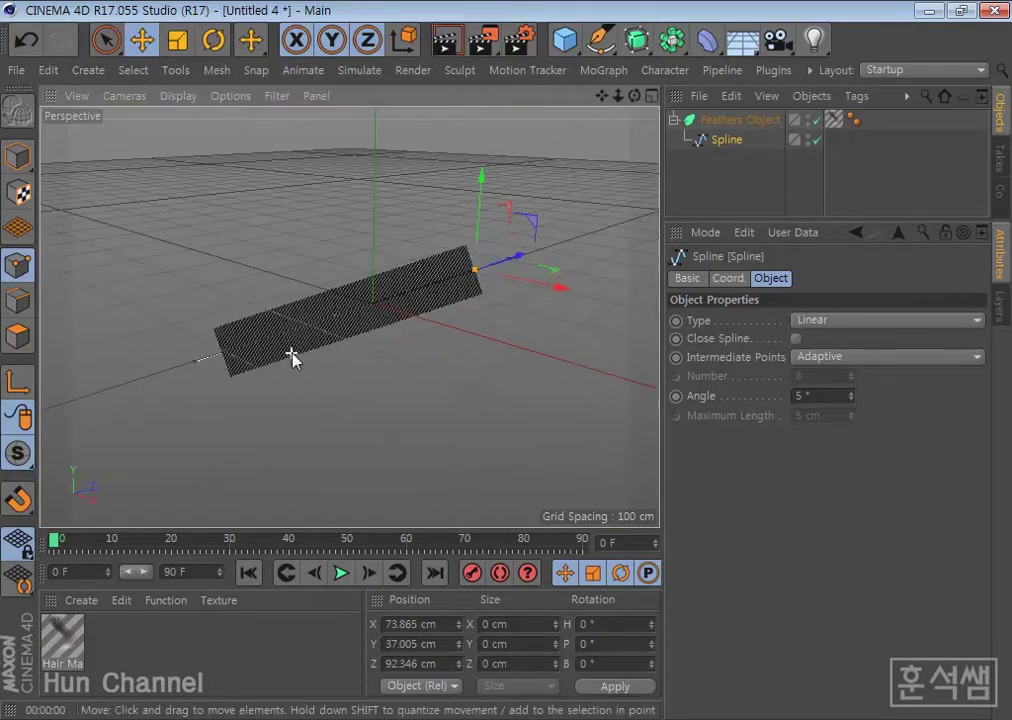
pyautogui.scroll(2, 334, 316)
pyautogui.scroll(1, 336, 320)
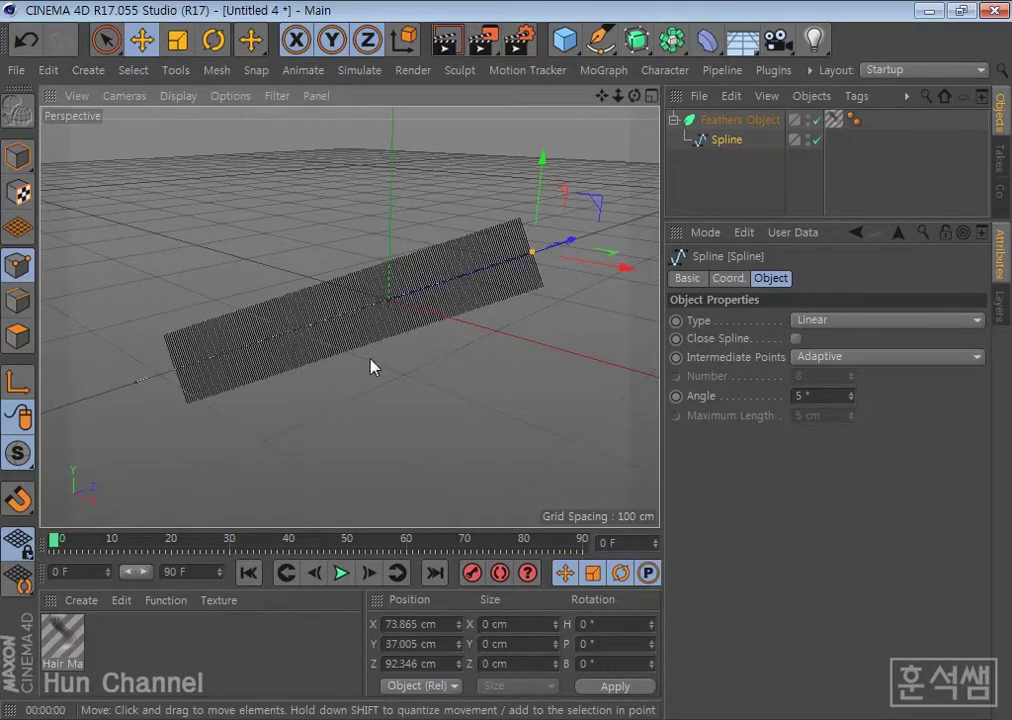
pyautogui.moveTo(370, 366)
pyautogui.keyDown('alt'); pyautogui.mouseDown()
pyautogui.moveTo(364, 377)
pyautogui.moveTo(395, 481)
pyautogui.moveTo(481, 441)
pyautogui.moveTo(542, 318)
pyautogui.moveTo(630, 305)
pyautogui.moveTo(425, 377)
pyautogui.moveTo(351, 377)
pyautogui.moveTo(346, 391)
pyautogui.moveTo(350, 354)
pyautogui.mouseUp(); pyautogui.keyUp('alt')
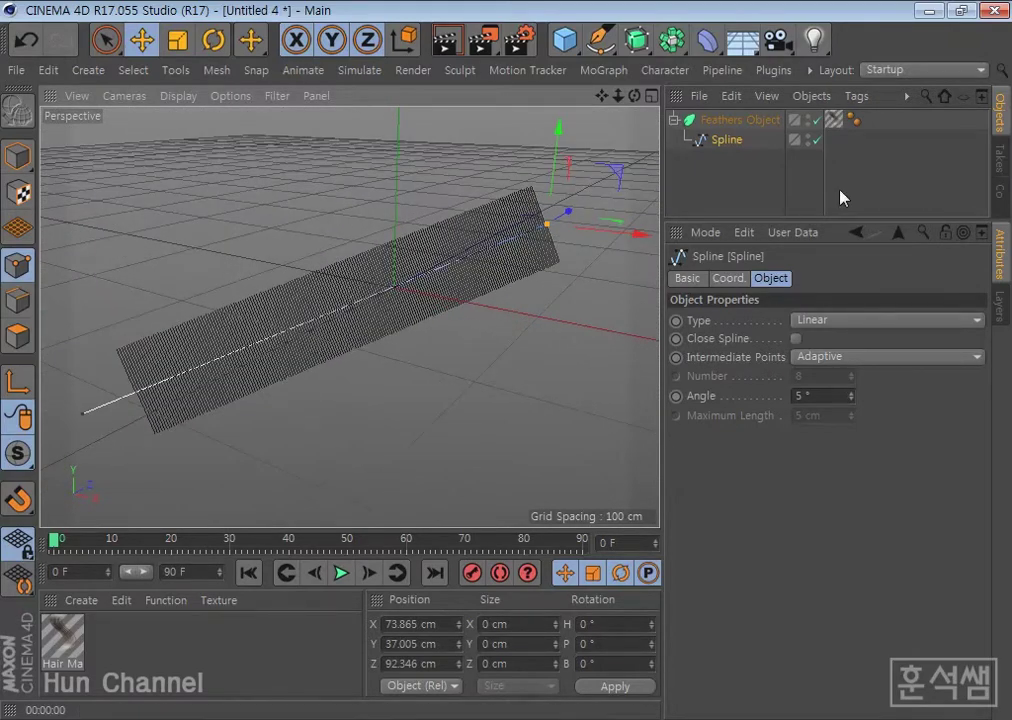
pyautogui.click(768, 121)
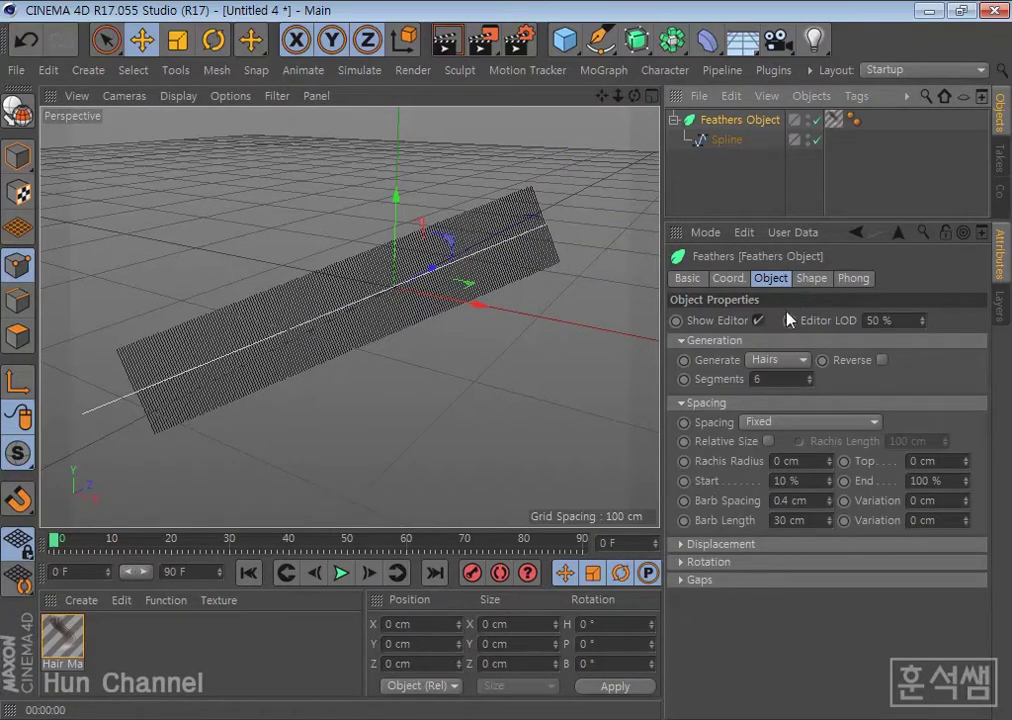
pyautogui.click(786, 424)
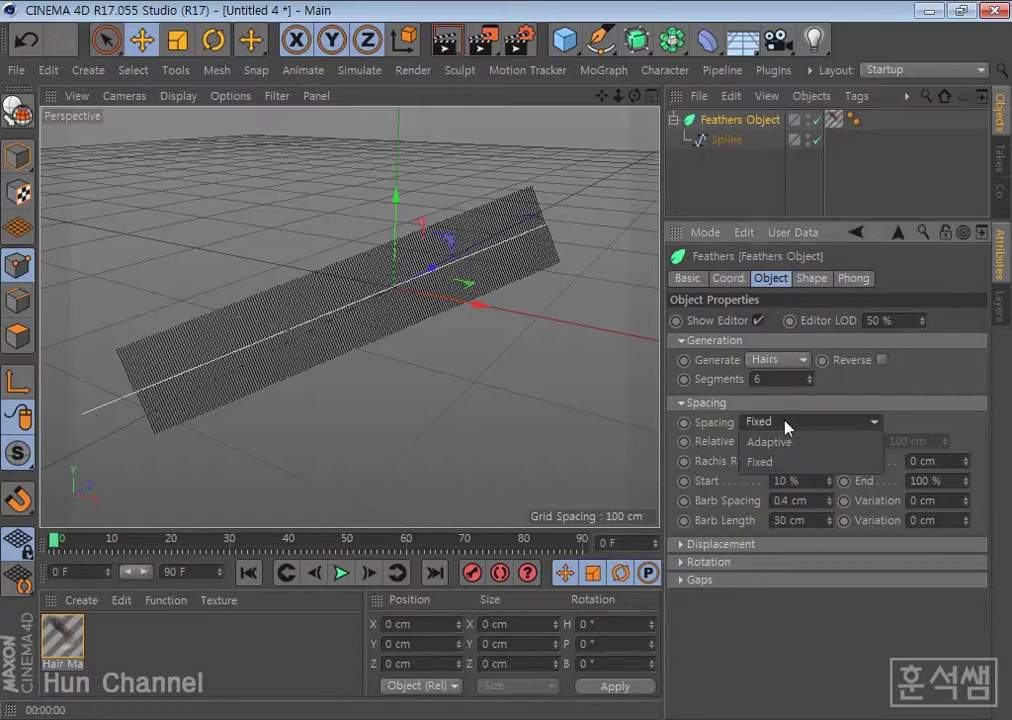
pyautogui.click(784, 447)
pyautogui.click(792, 427)
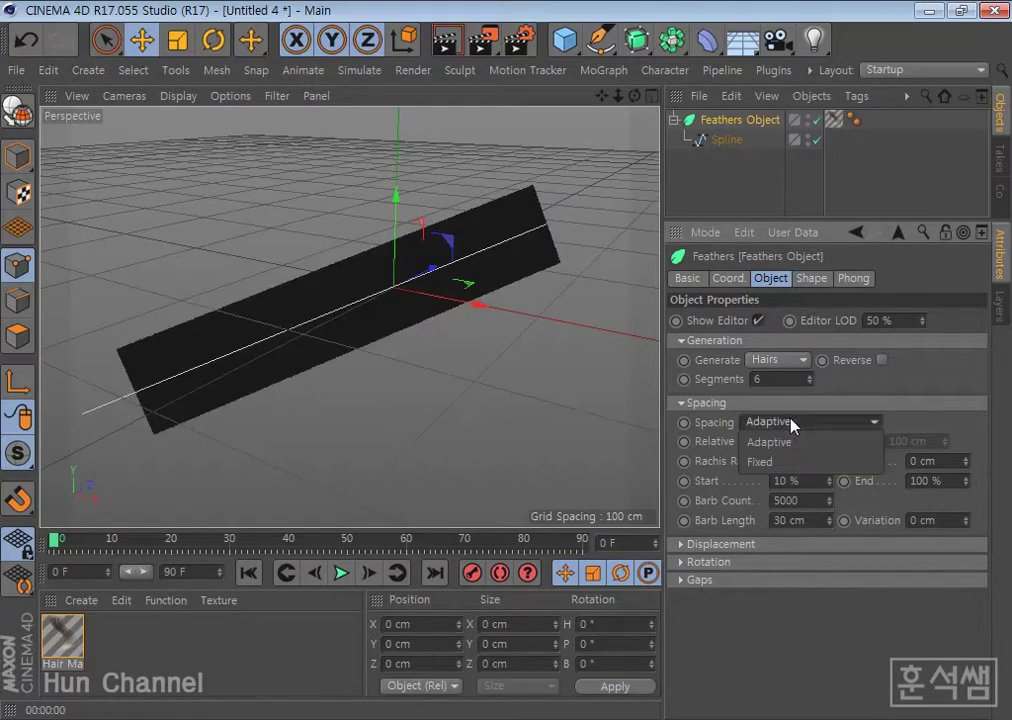
pyautogui.click(783, 463)
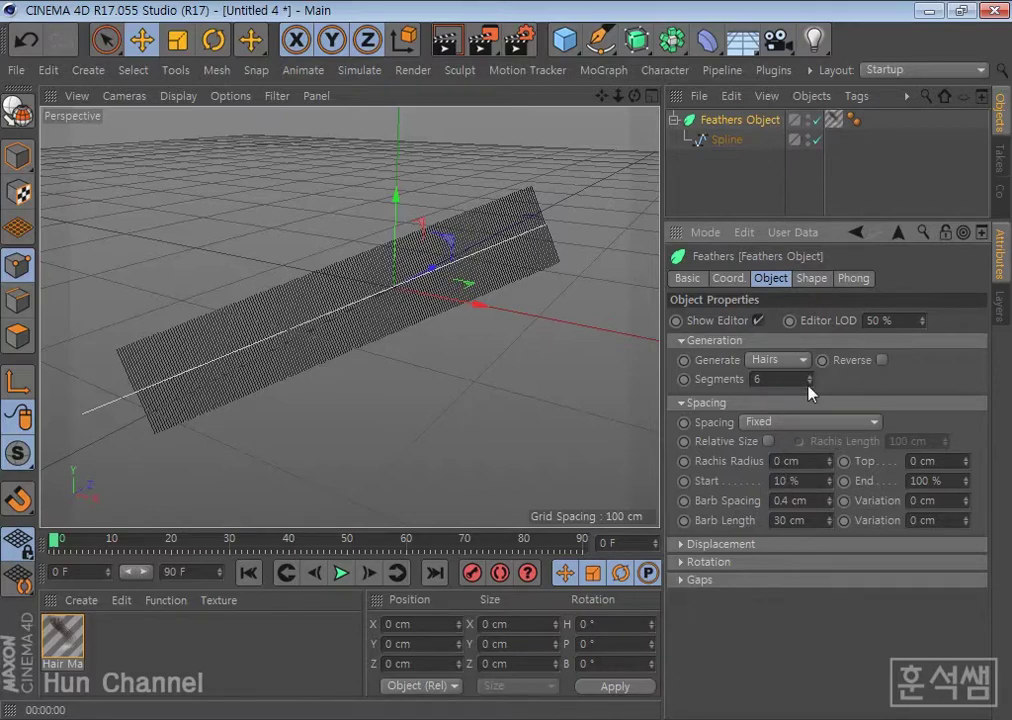
# Set the feathers' Rachis Radius to 0 cm and barb Start to 18%.
pyautogui.click(683, 565)
pyautogui.click(682, 544)
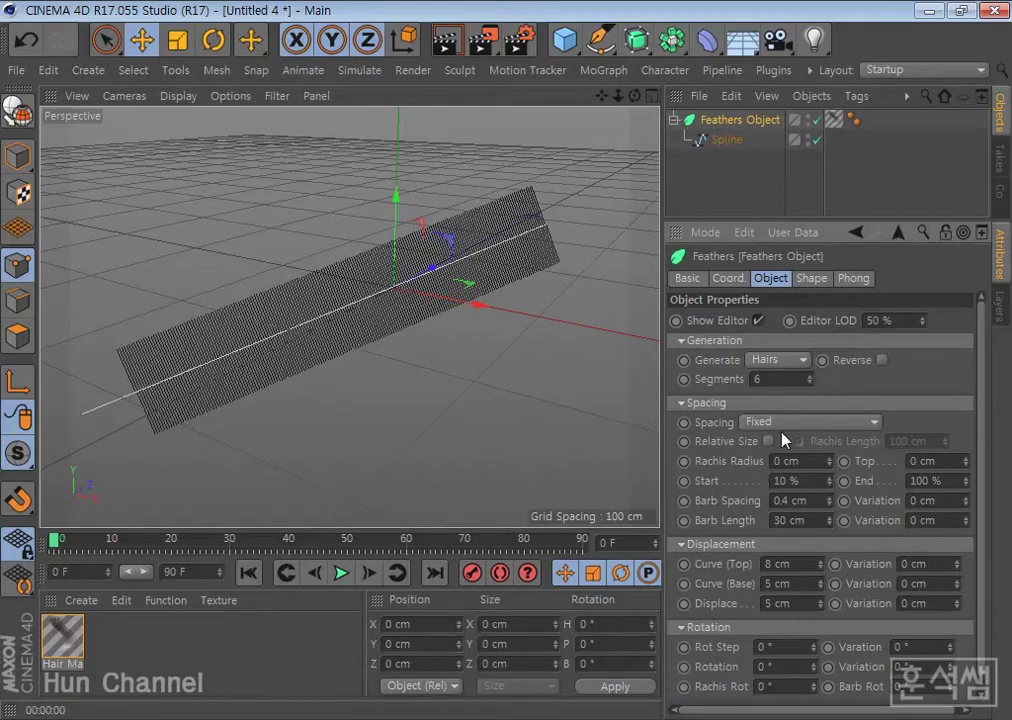
pyautogui.moveTo(830, 462); pyautogui.dragTo(830, 462)
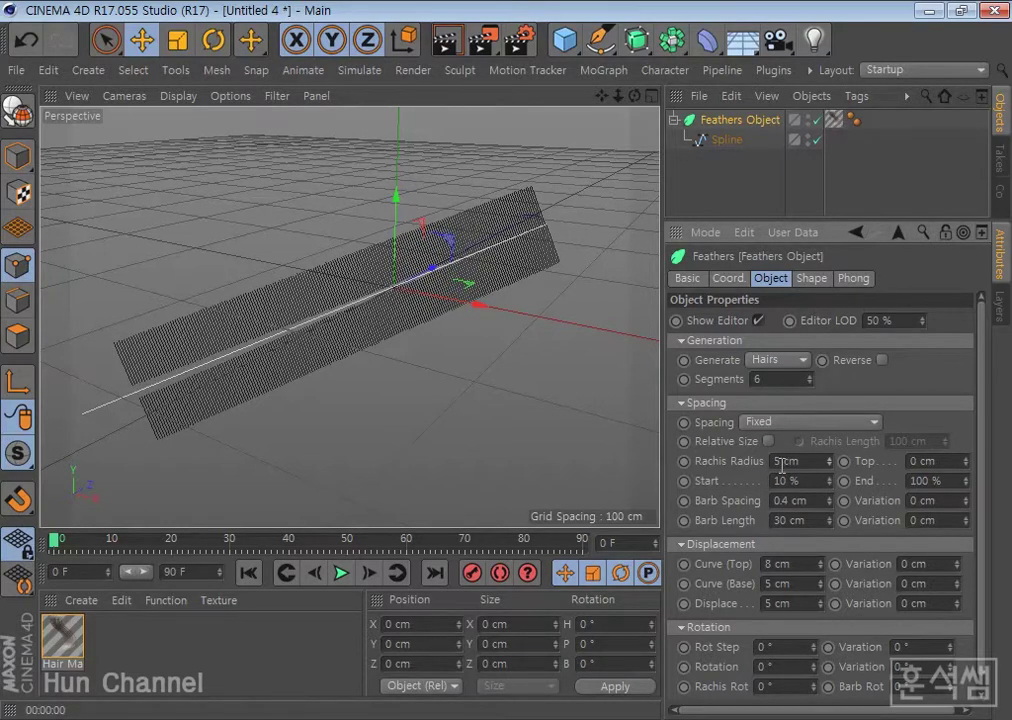
pyautogui.doubleClick(784, 461)
pyautogui.write('0')
pyautogui.press('Return')
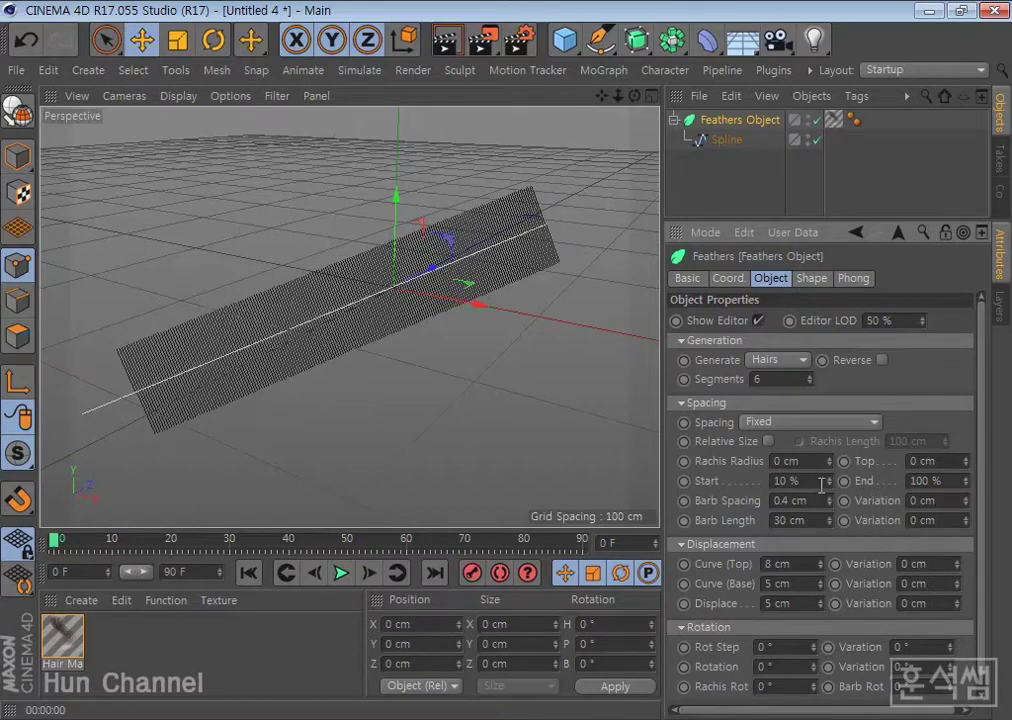
pyautogui.moveTo(831, 485); pyautogui.dragTo(829, 486)
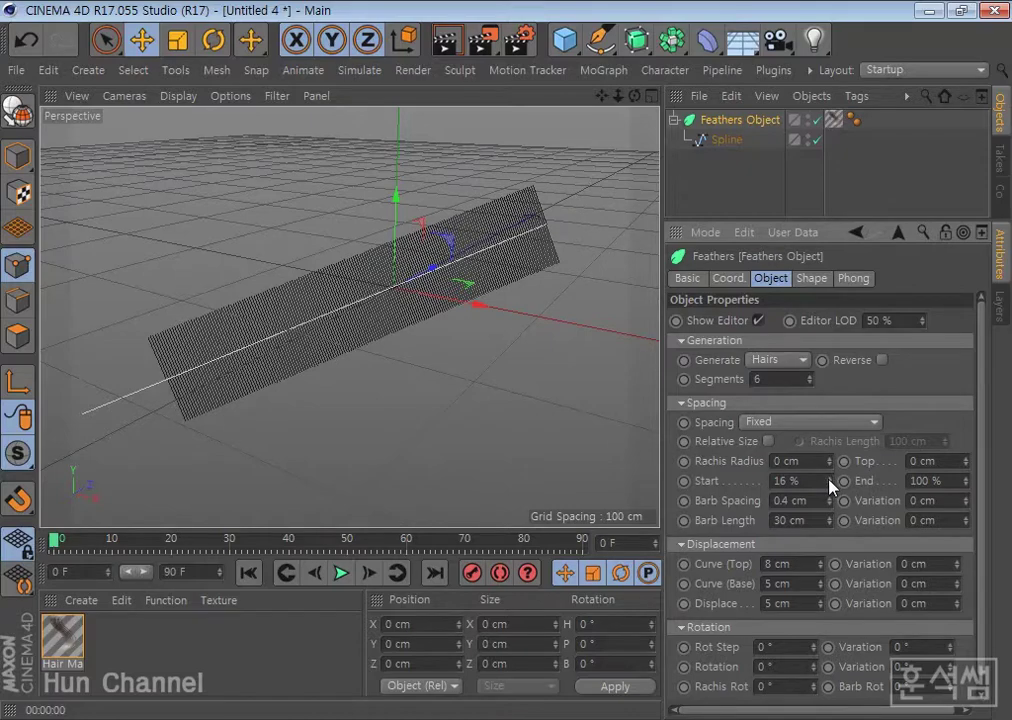
pyautogui.moveTo(829, 486); pyautogui.dragTo(829, 484)
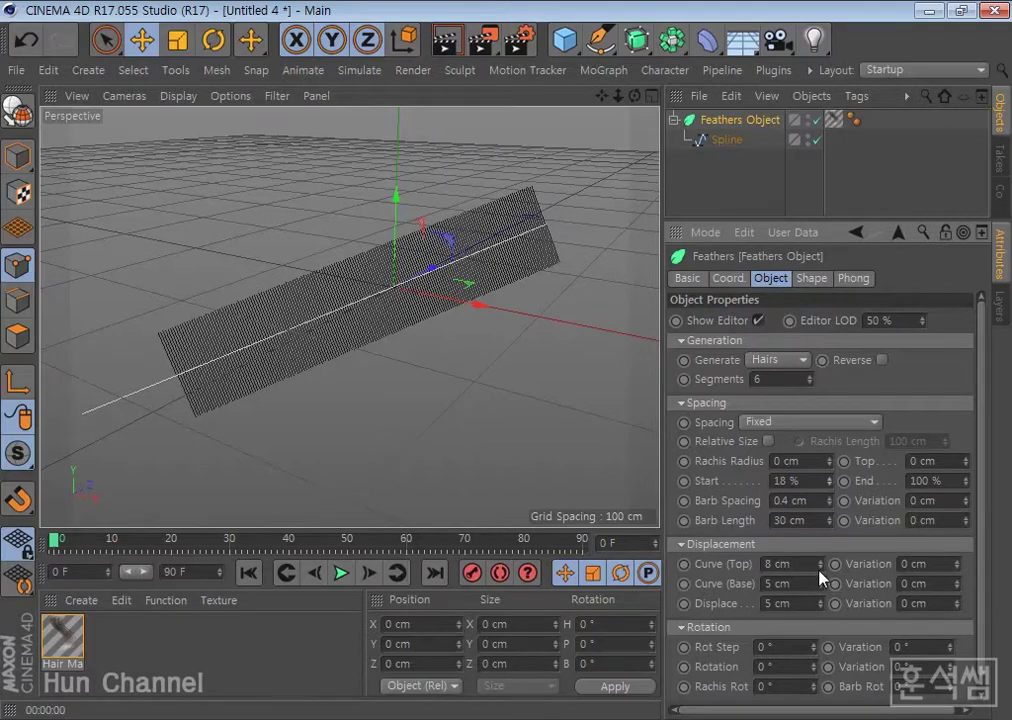
# Raise Curve (Top) displacement to 30 cm and show the Shape curve graphs.
pyautogui.moveTo(822, 564); pyautogui.dragTo(822, 562)
pyautogui.scroll(-1, 727, 604)
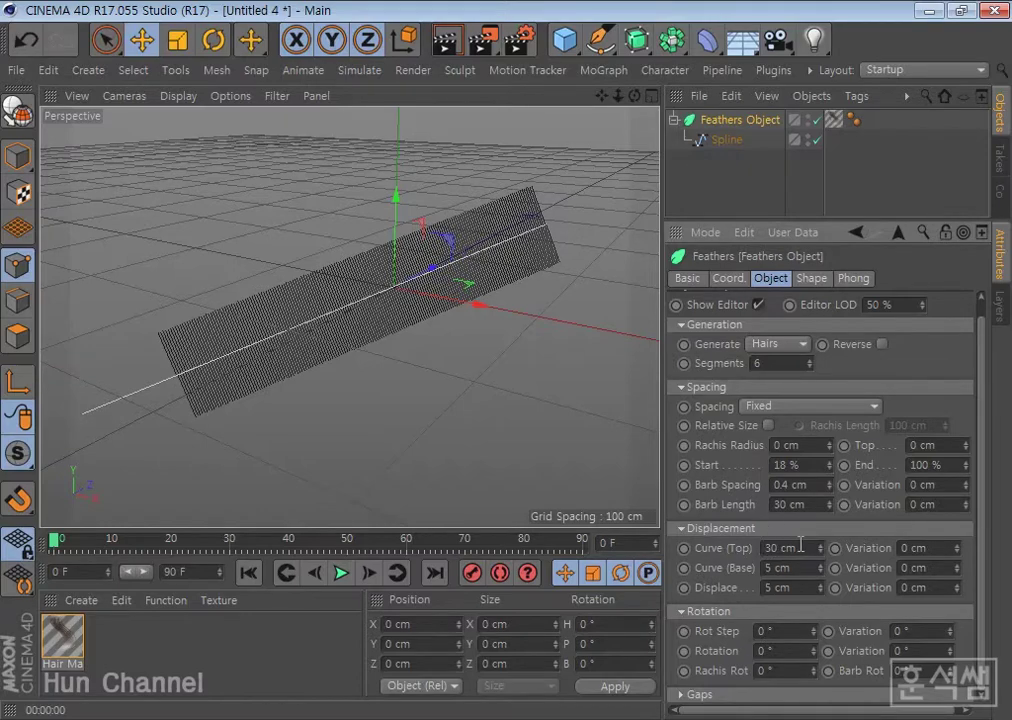
pyautogui.click(812, 279)
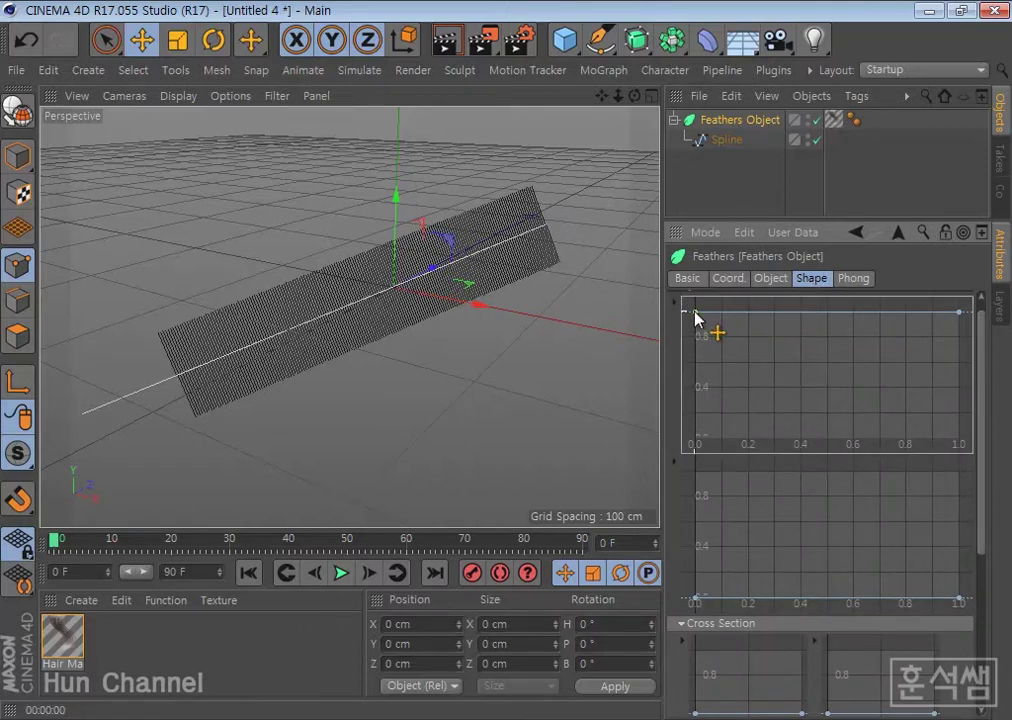
# Pull the top Shape curve's start and end points down toward the bottom of the graph.
pyautogui.moveTo(696, 314)
pyautogui.mouseDown()
pyautogui.moveTo(699, 418)
pyautogui.moveTo(686, 447)
pyautogui.mouseUp()
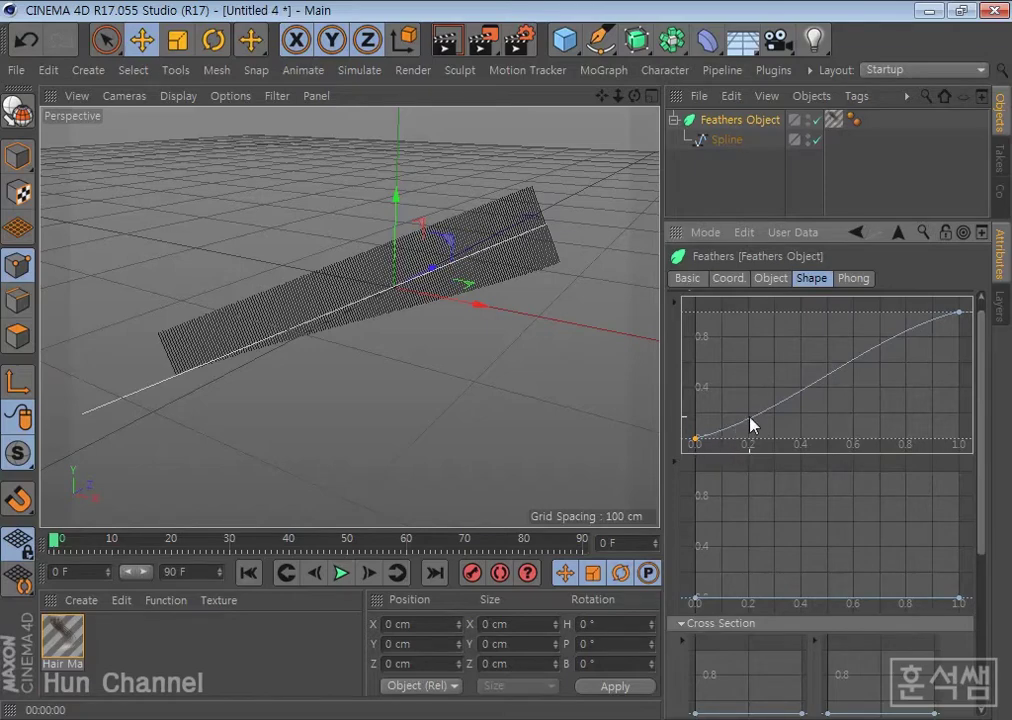
pyautogui.moveTo(738, 432); pyautogui.dragTo(727, 461)
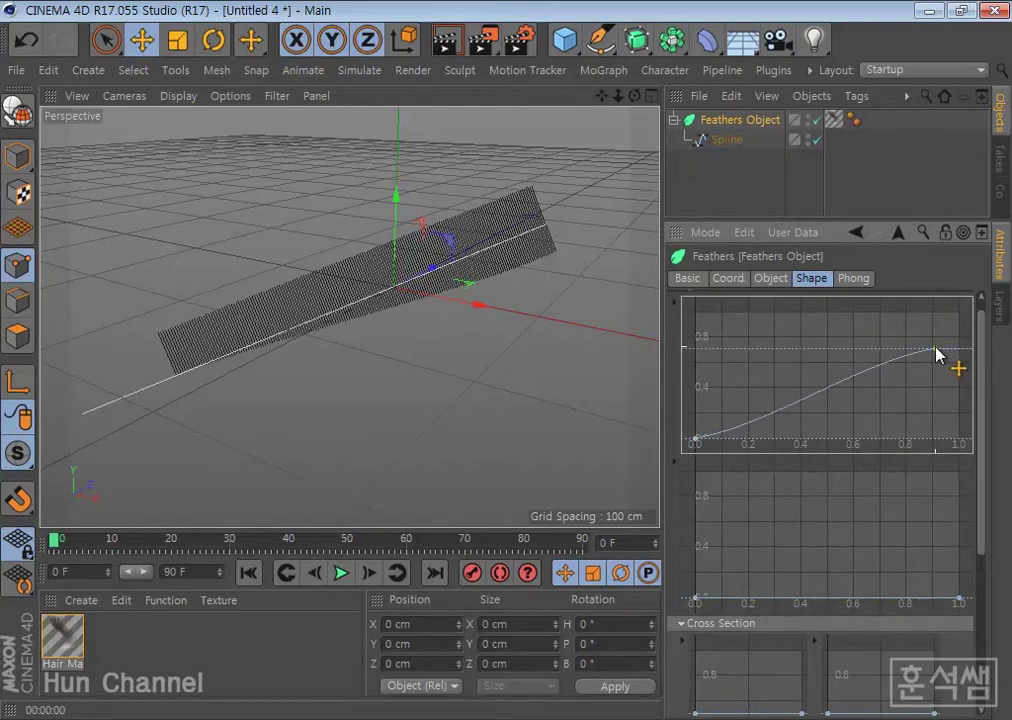
pyautogui.moveTo(935, 348)
pyautogui.mouseDown()
pyautogui.moveTo(960, 369)
pyautogui.moveTo(958, 312)
pyautogui.mouseUp()
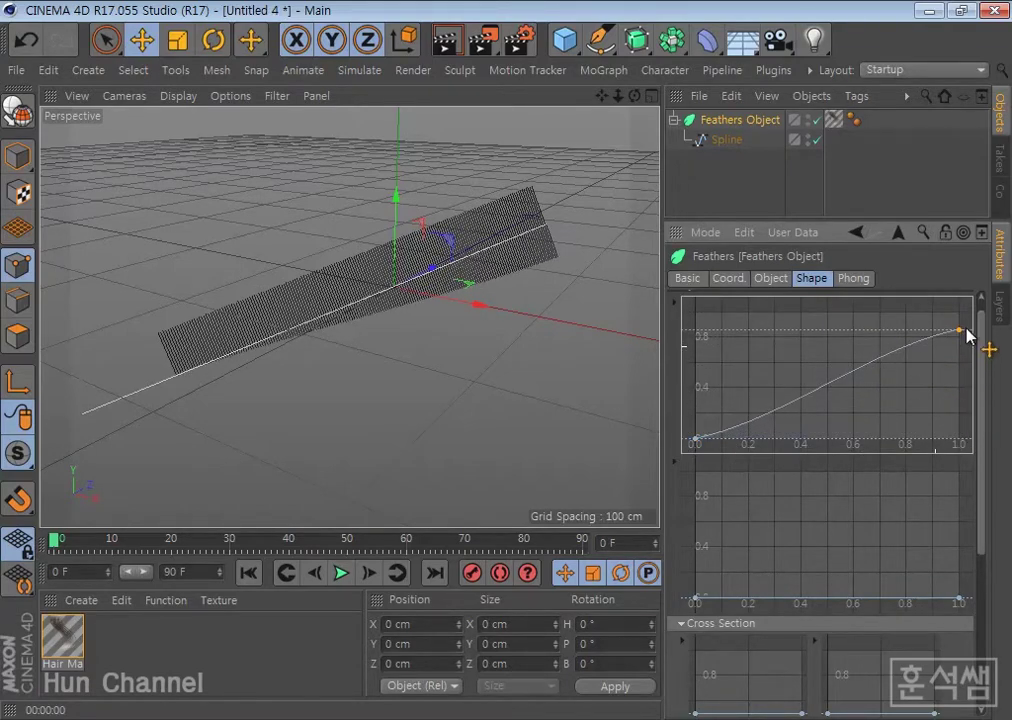
pyautogui.click(763, 421)
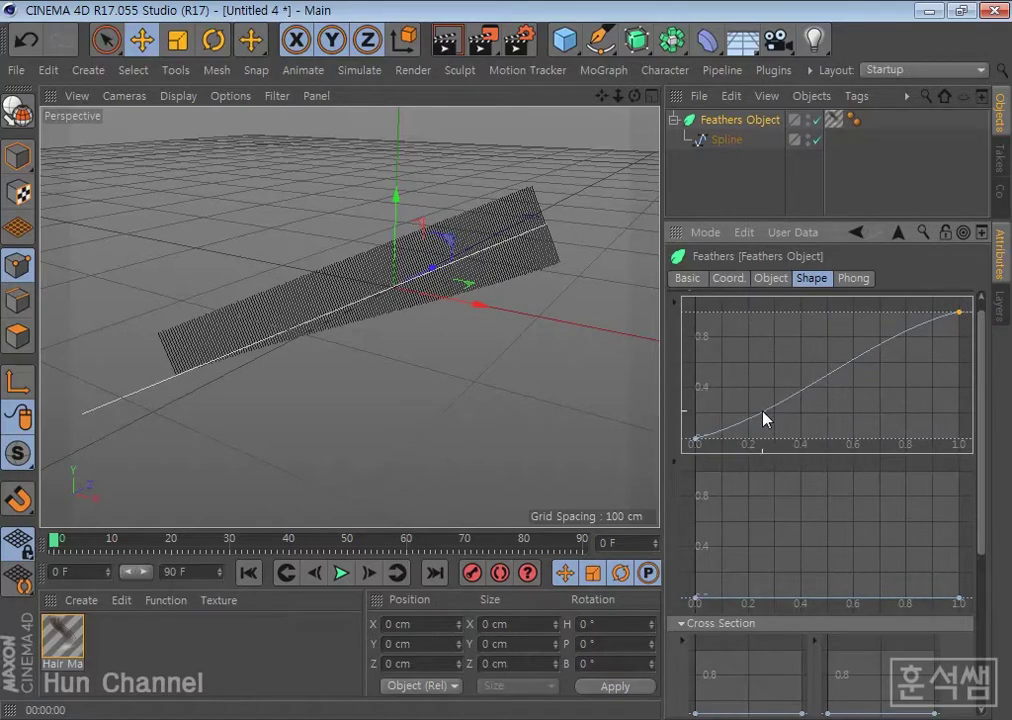
pyautogui.rightClick(763, 421)
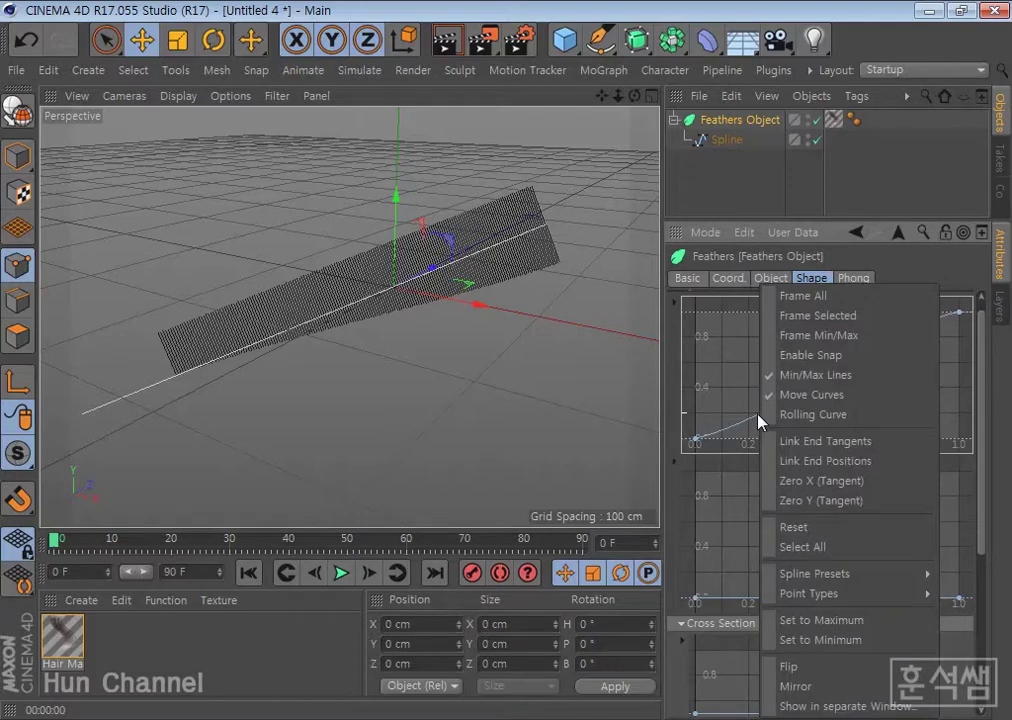
pyautogui.click(708, 443)
pyautogui.click(696, 440)
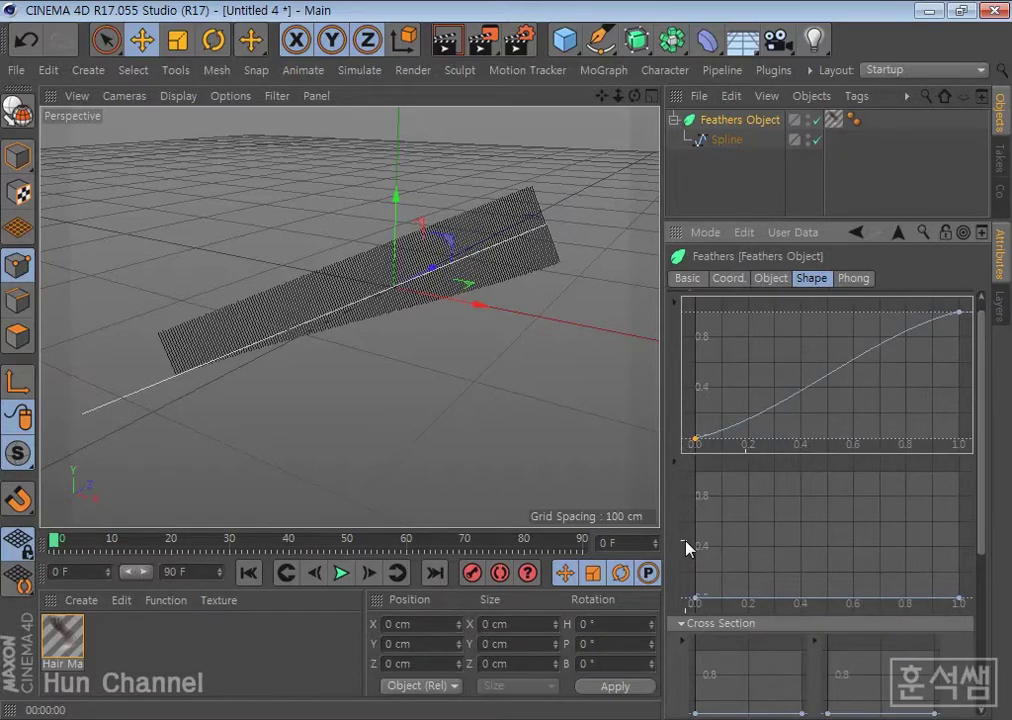
pyautogui.scroll(3, 686, 545)
pyautogui.scroll(-3, 707, 438)
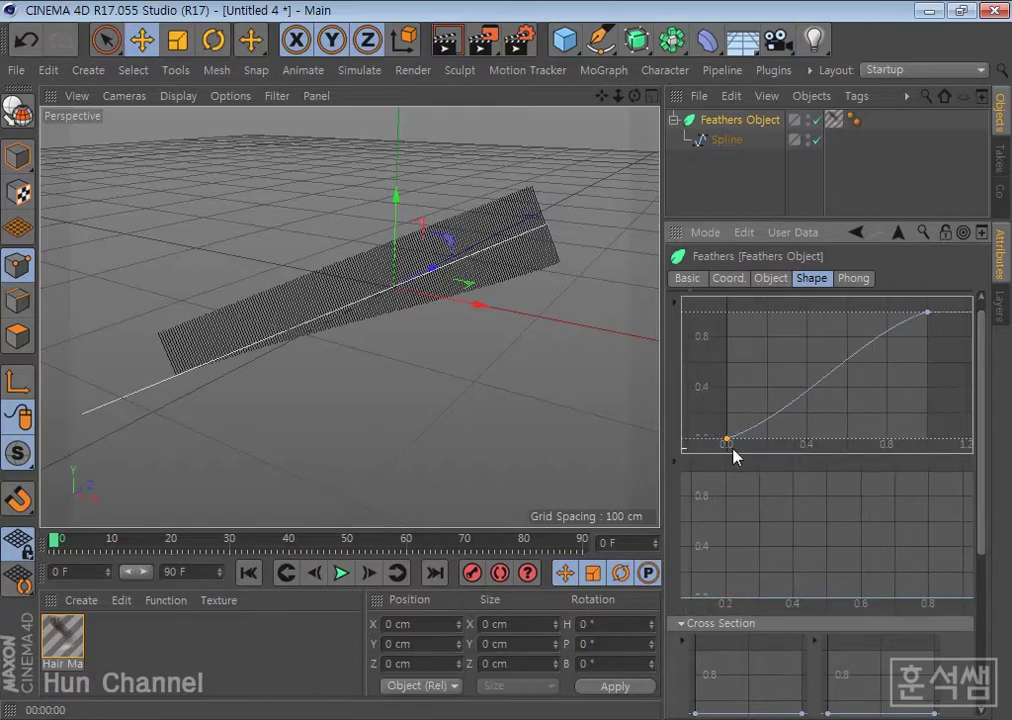
pyautogui.scroll(2, 734, 440)
pyautogui.scroll(-1, 734, 440)
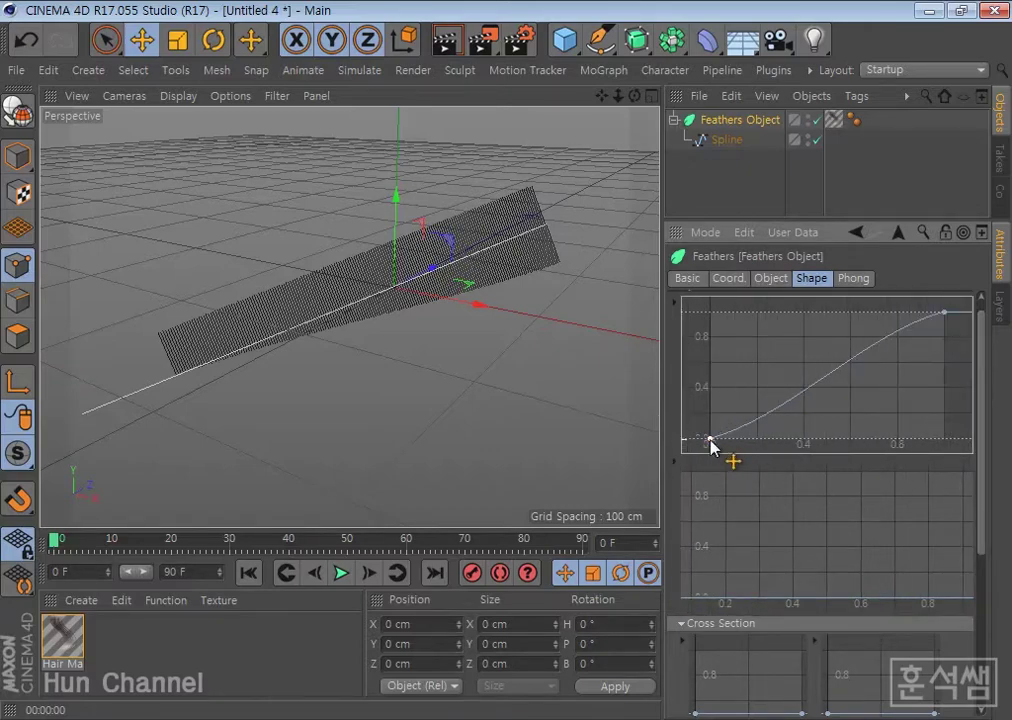
pyautogui.click(710, 439)
pyautogui.moveTo(753, 429)
pyautogui.mouseDown()
pyautogui.moveTo(737, 435)
pyautogui.moveTo(757, 436)
pyautogui.mouseUp()
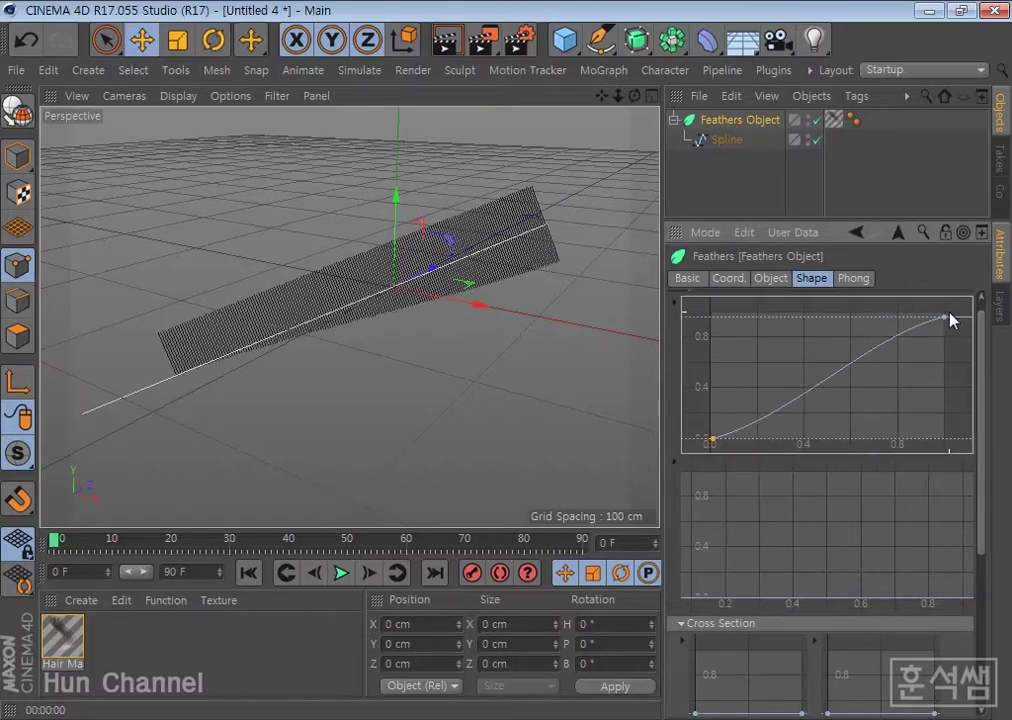
# Make the curve points Soft and lift the tangents into an arch peaking near 0.9.
pyautogui.rightClick(715, 443)
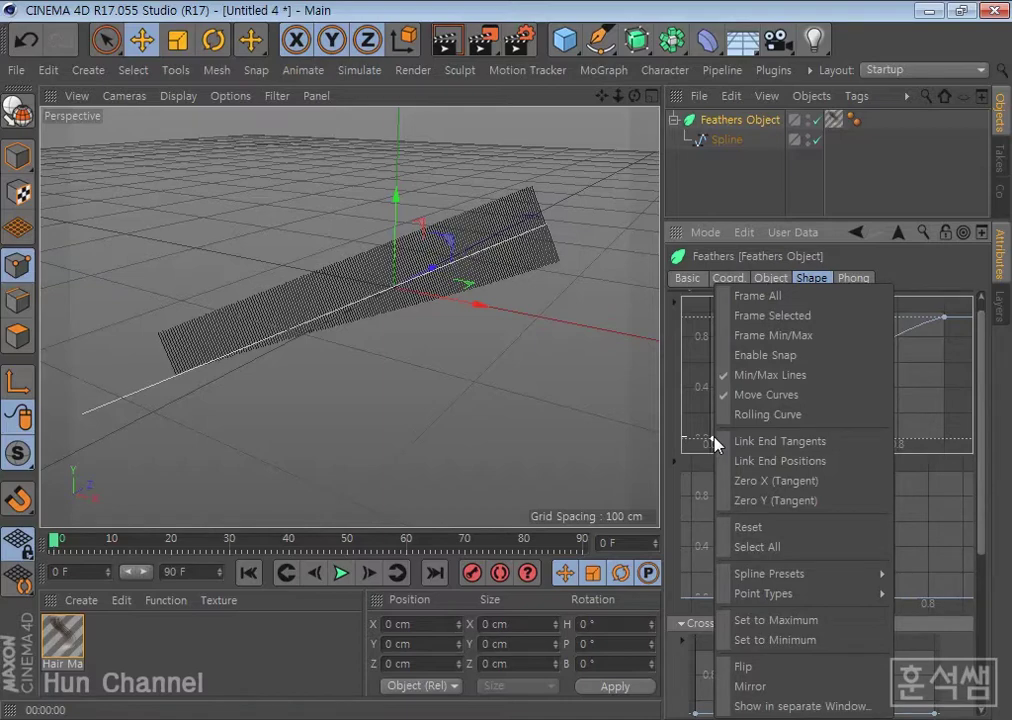
pyautogui.moveTo(763, 593)
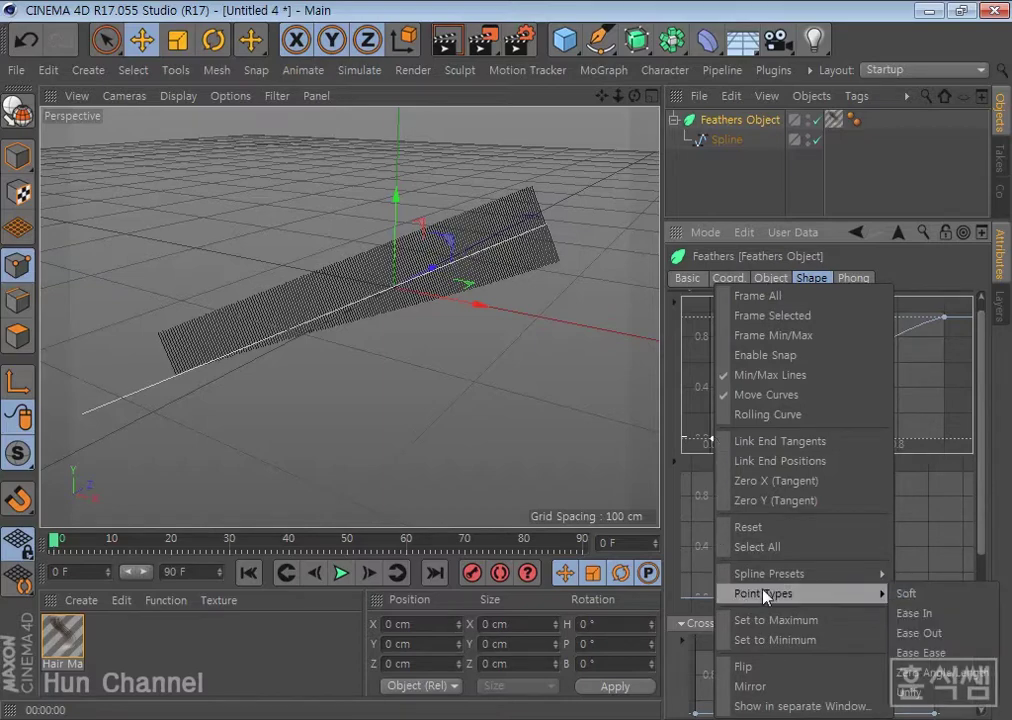
pyautogui.click(925, 595)
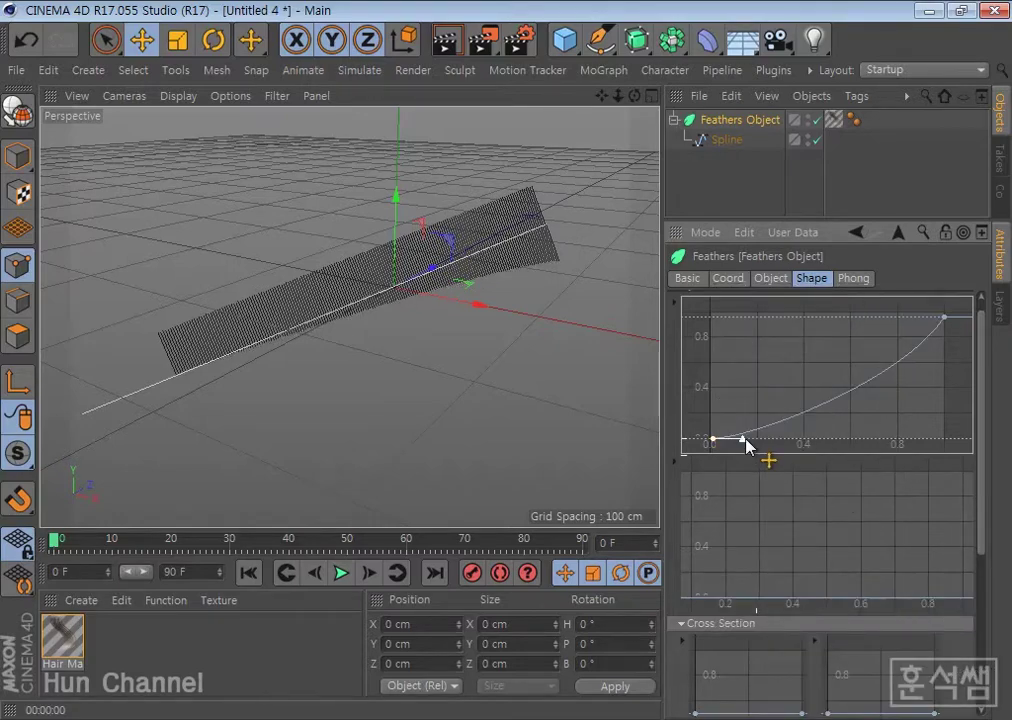
pyautogui.moveTo(746, 441); pyautogui.dragTo(748, 352)
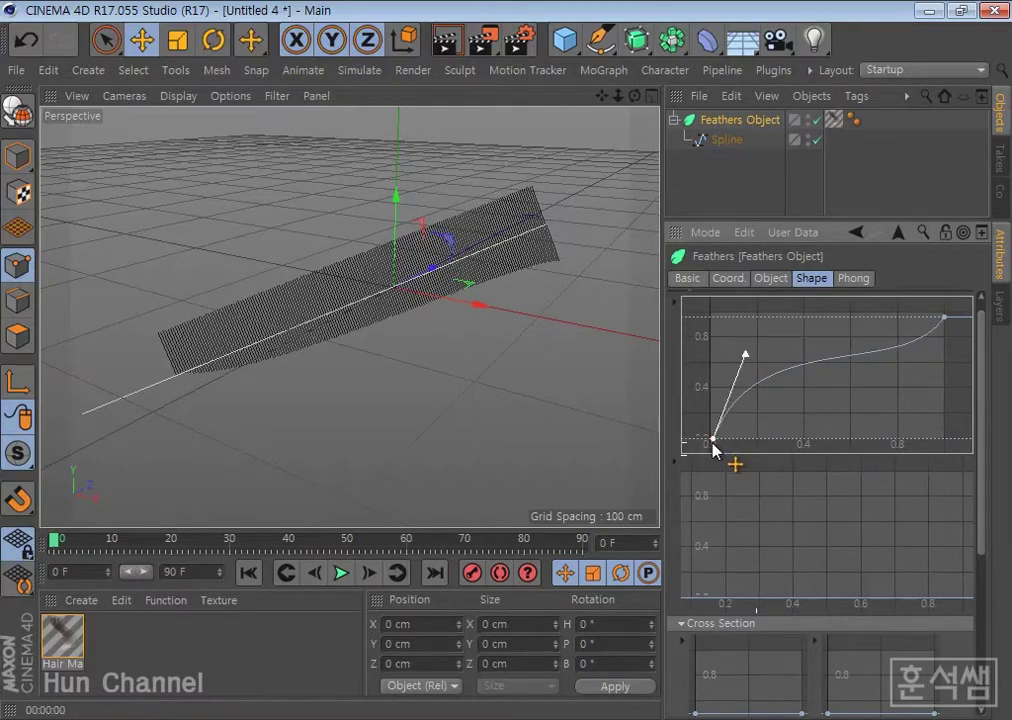
pyautogui.moveTo(716, 440); pyautogui.dragTo(708, 440)
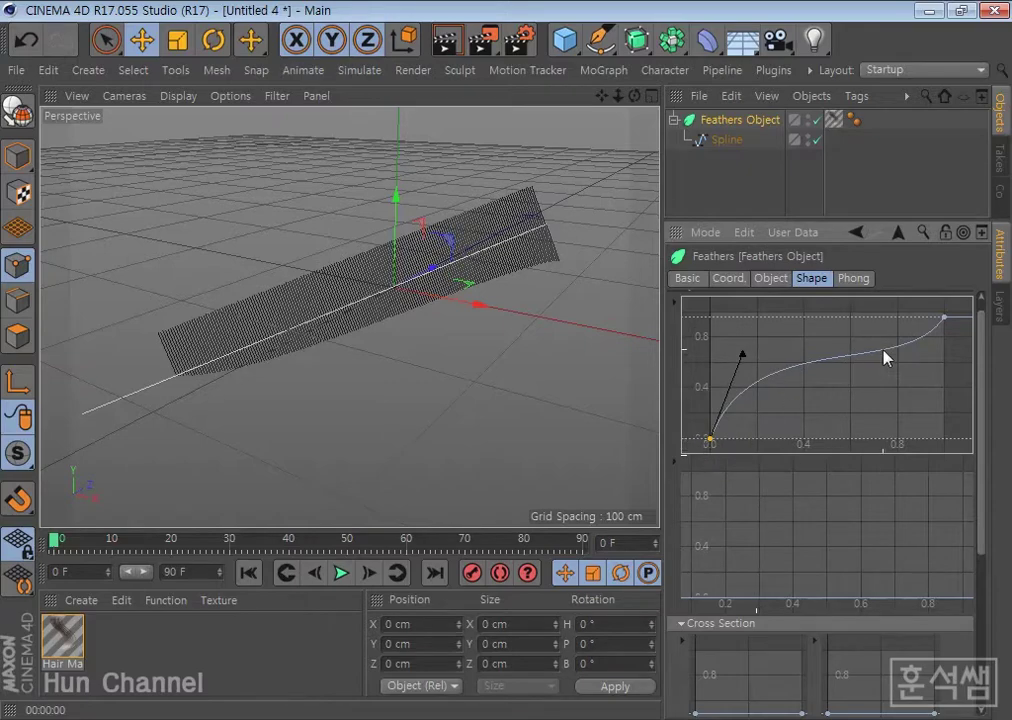
pyautogui.moveTo(945, 318)
pyautogui.mouseDown()
pyautogui.moveTo(912, 370)
pyautogui.moveTo(892, 348)
pyautogui.mouseUp()
pyautogui.moveTo(944, 320); pyautogui.dragTo(965, 398)
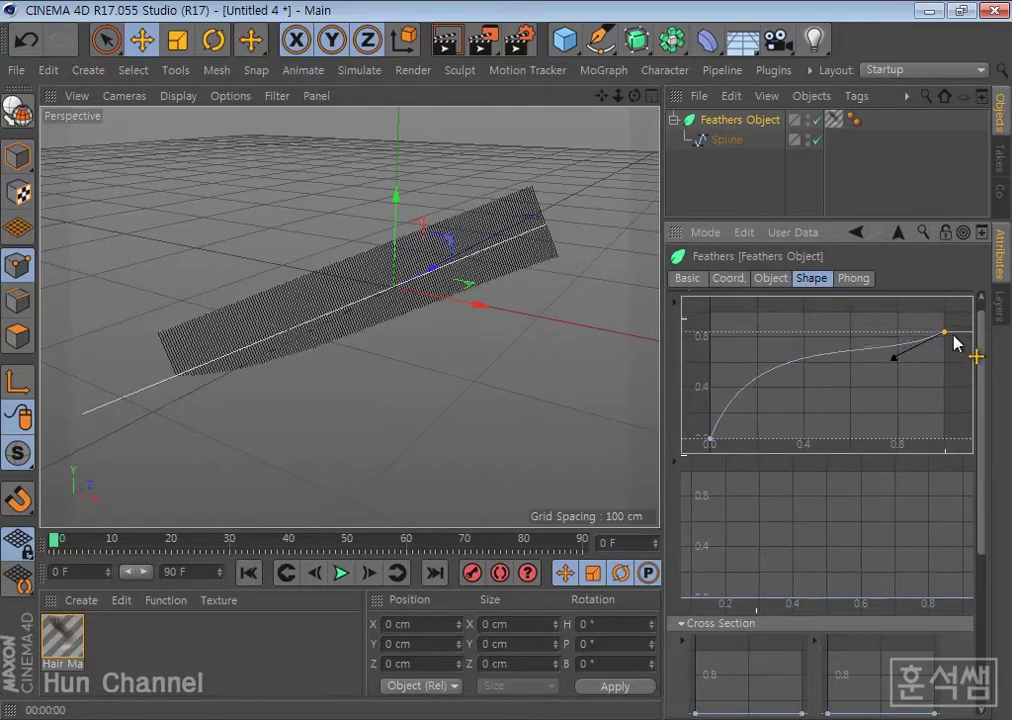
pyautogui.moveTo(893, 411); pyautogui.dragTo(895, 343)
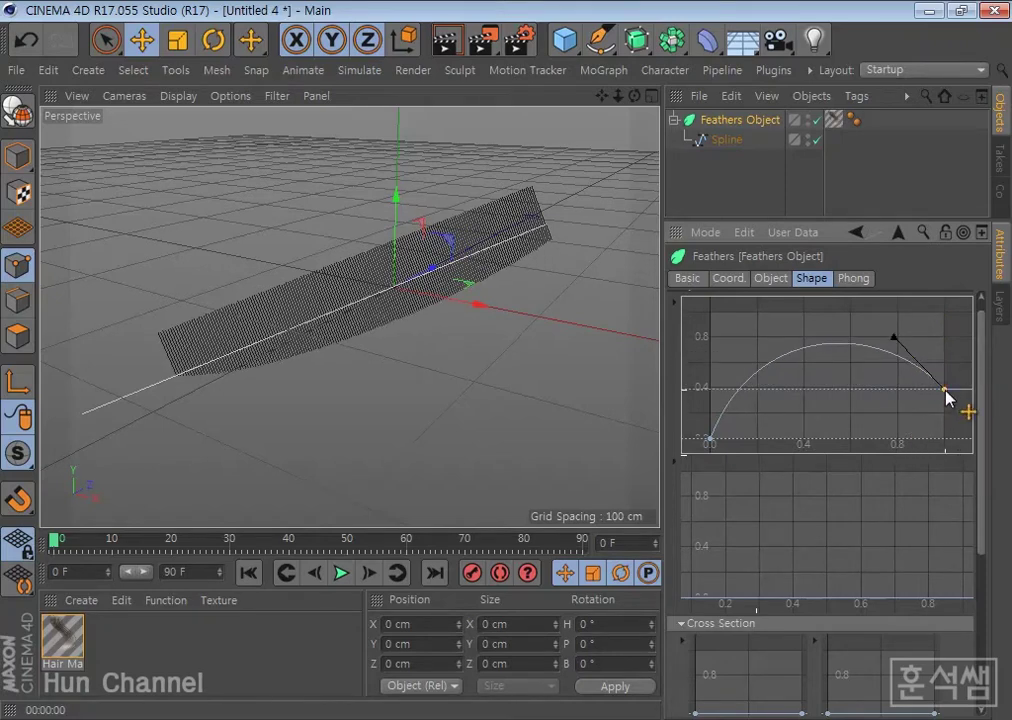
pyautogui.moveTo(946, 393); pyautogui.dragTo(955, 446)
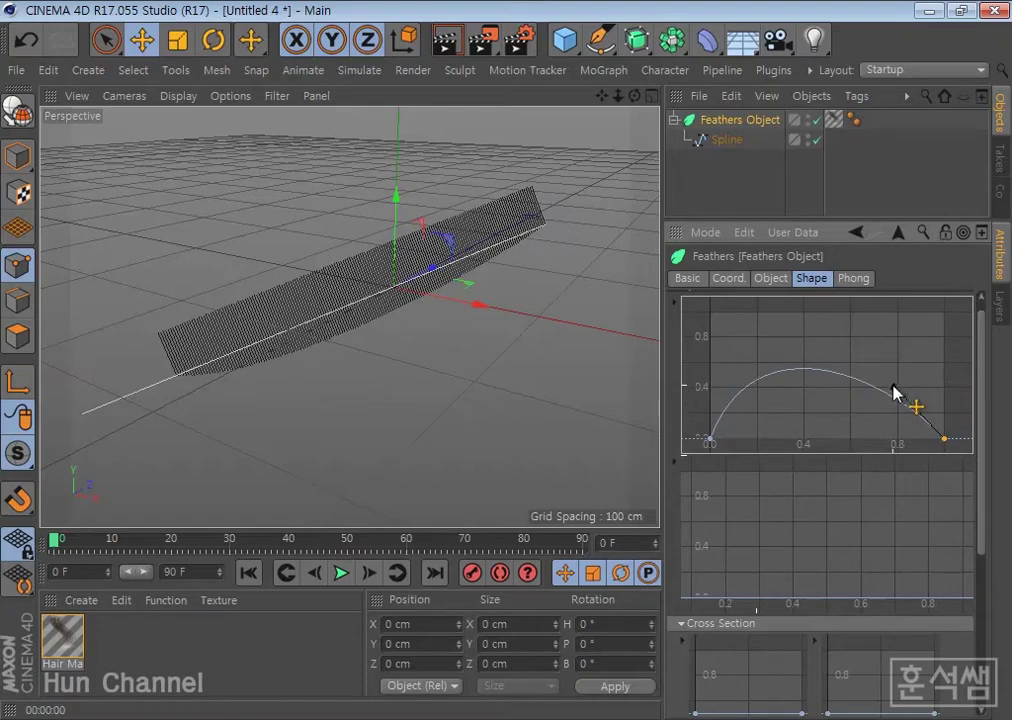
pyautogui.moveTo(894, 386)
pyautogui.mouseDown()
pyautogui.moveTo(912, 350)
pyautogui.moveTo(898, 315)
pyautogui.mouseUp()
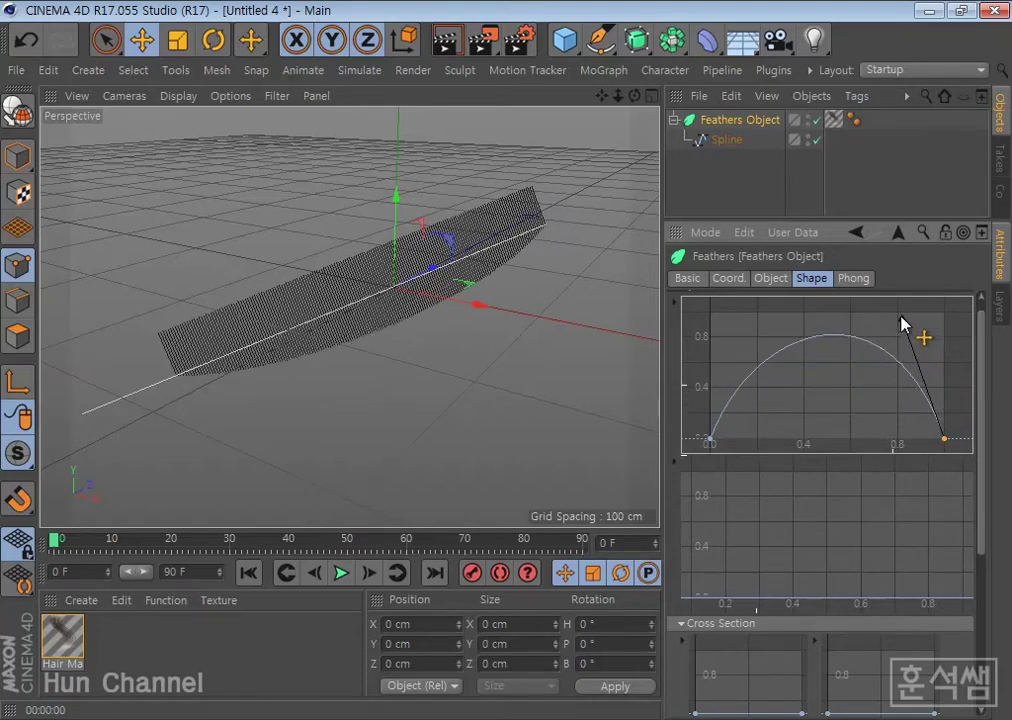
pyautogui.click(710, 439)
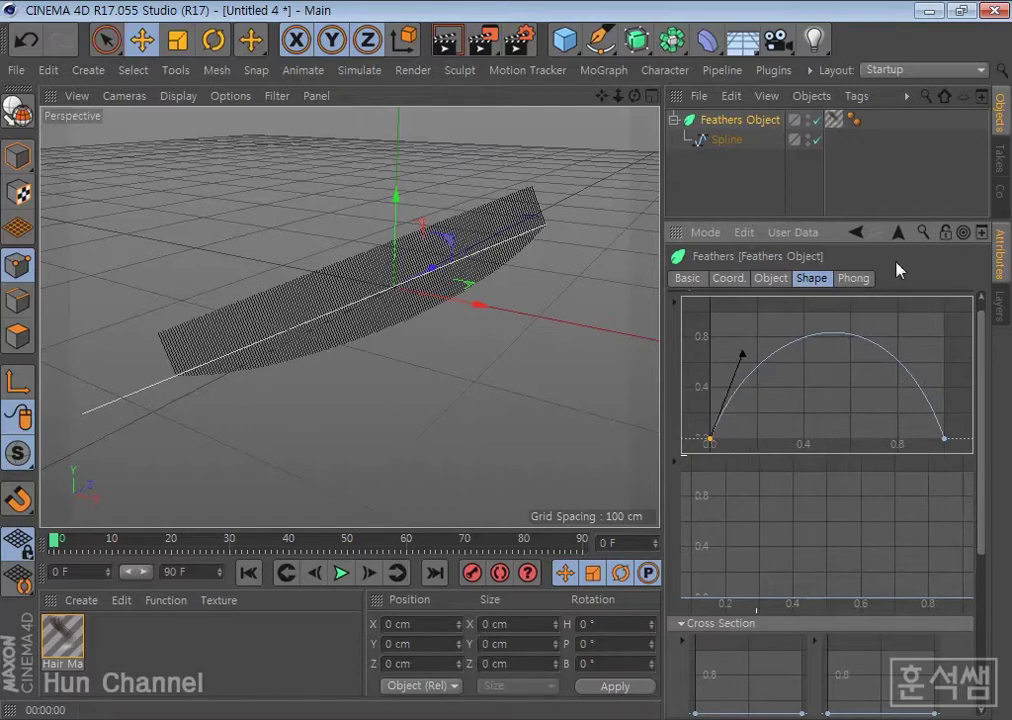
pyautogui.moveTo(742, 353)
pyautogui.mouseDown()
pyautogui.moveTo(754, 325)
pyautogui.moveTo(779, 328)
pyautogui.mouseUp()
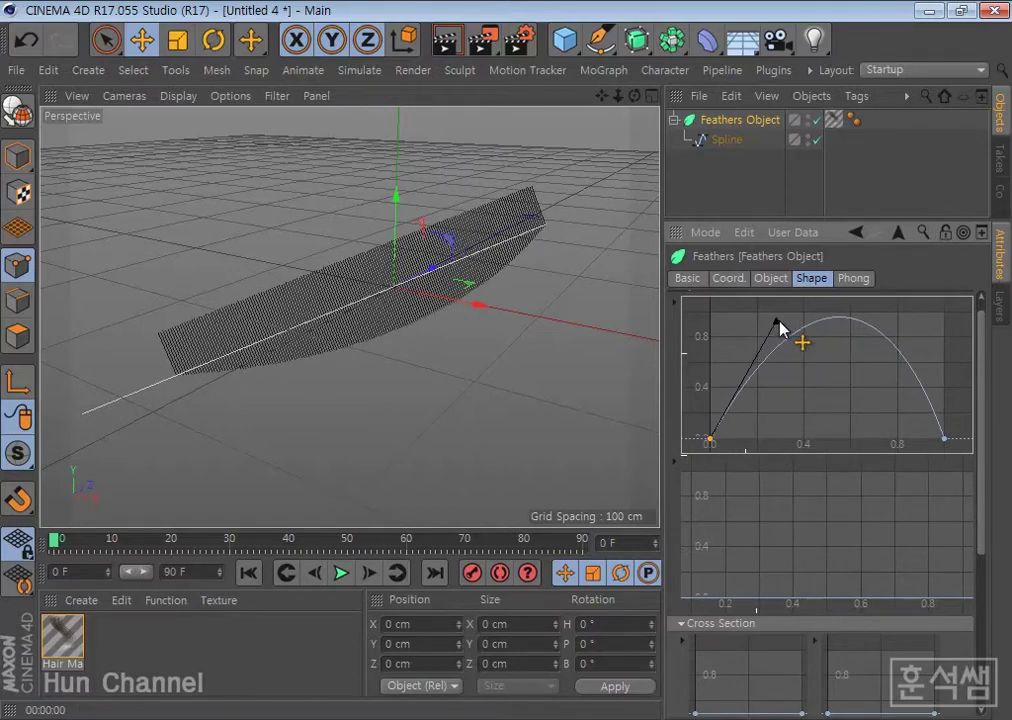
# Apply the Root spline preset to the top Shape curve and drop its end point to 0.
pyautogui.click(945, 440)
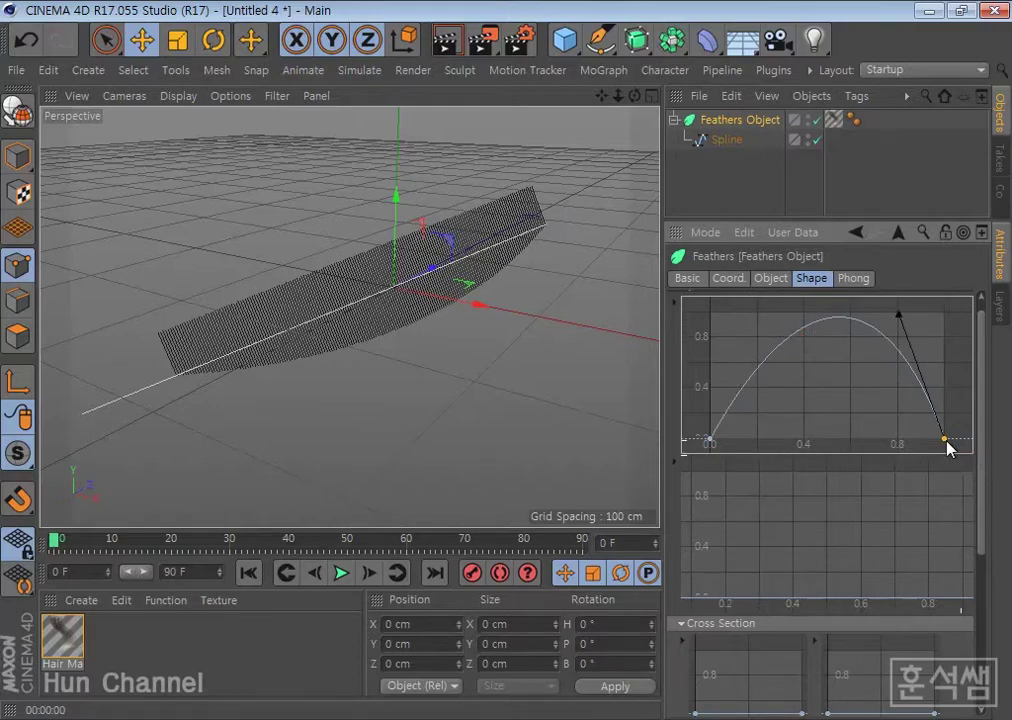
pyautogui.rightClick(948, 448)
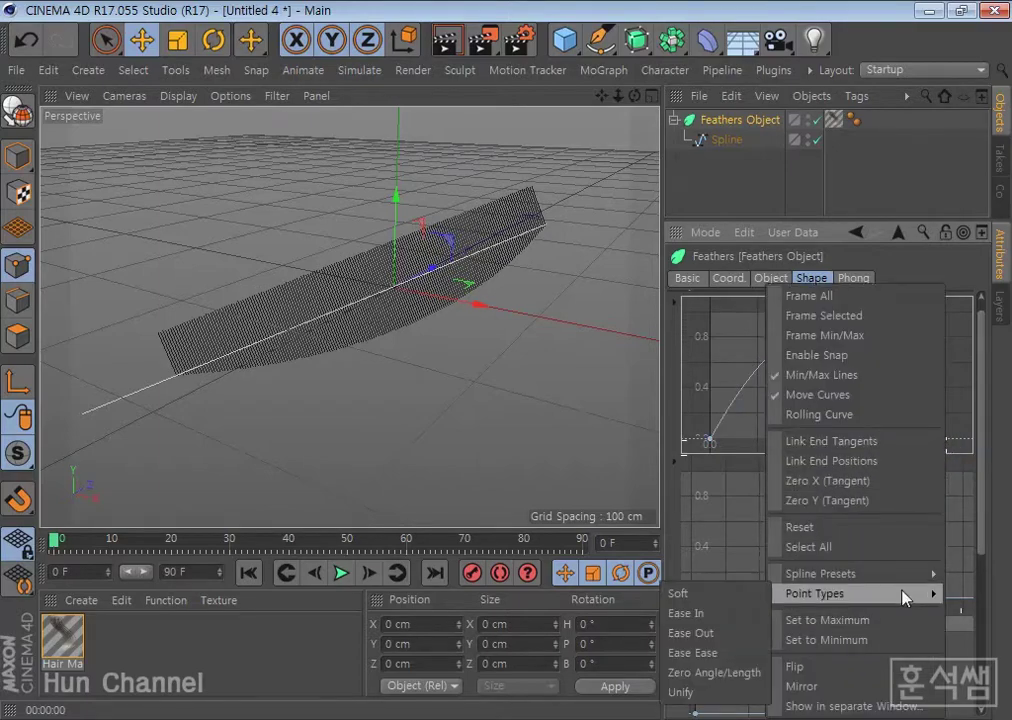
pyautogui.moveTo(820, 574)
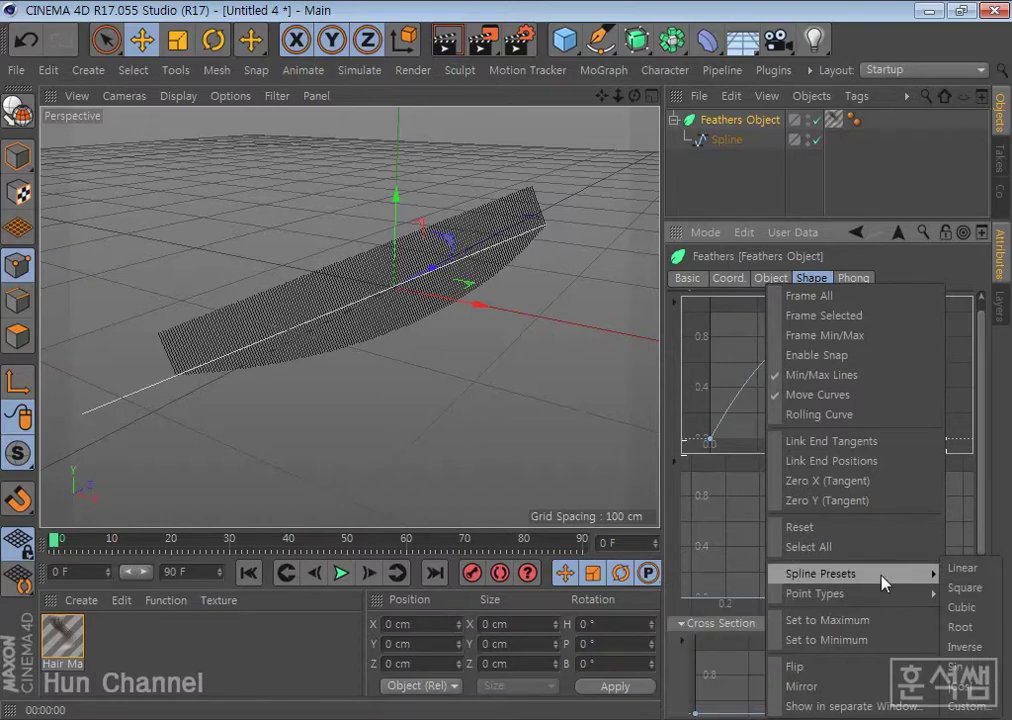
pyautogui.click(964, 627)
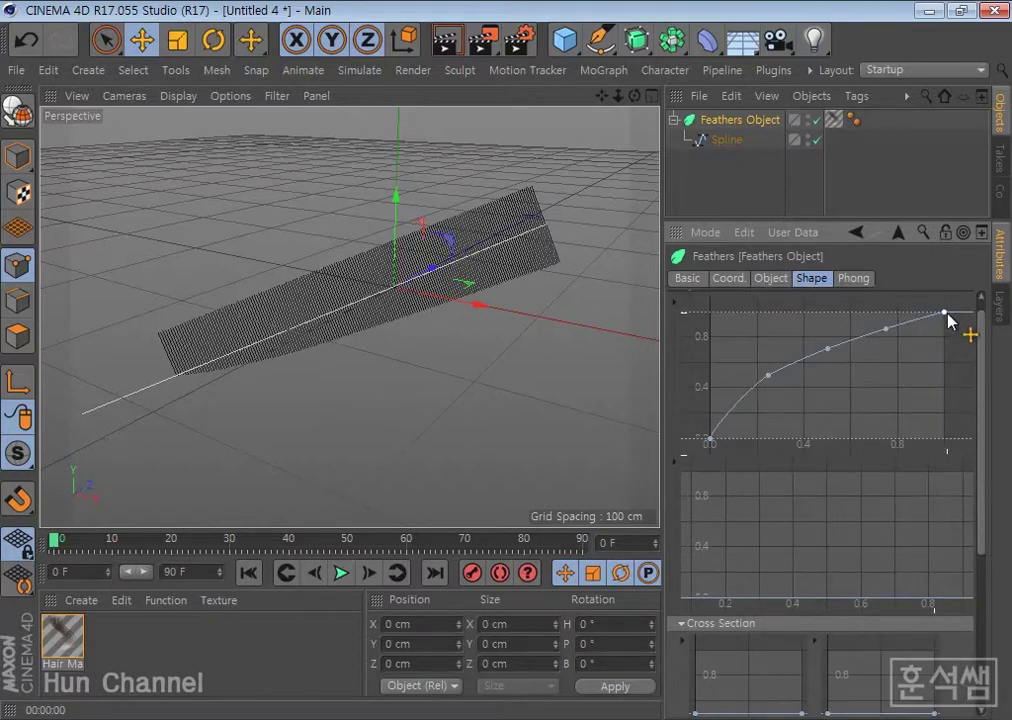
pyautogui.moveTo(946, 314); pyautogui.dragTo(957, 328)
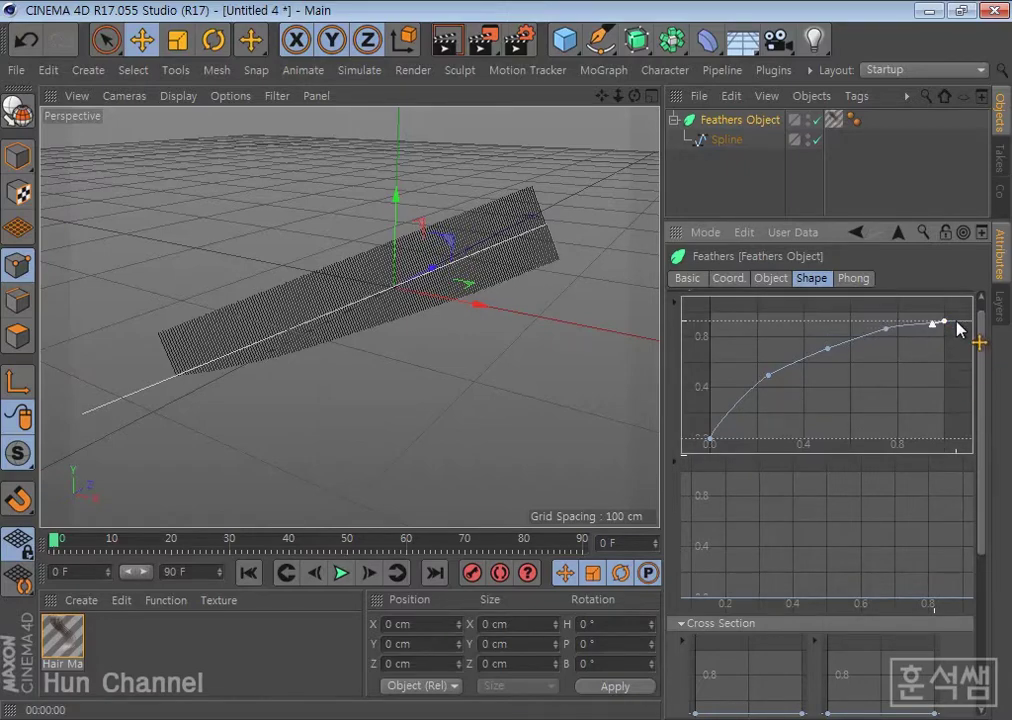
pyautogui.moveTo(946, 327); pyautogui.dragTo(944, 436)
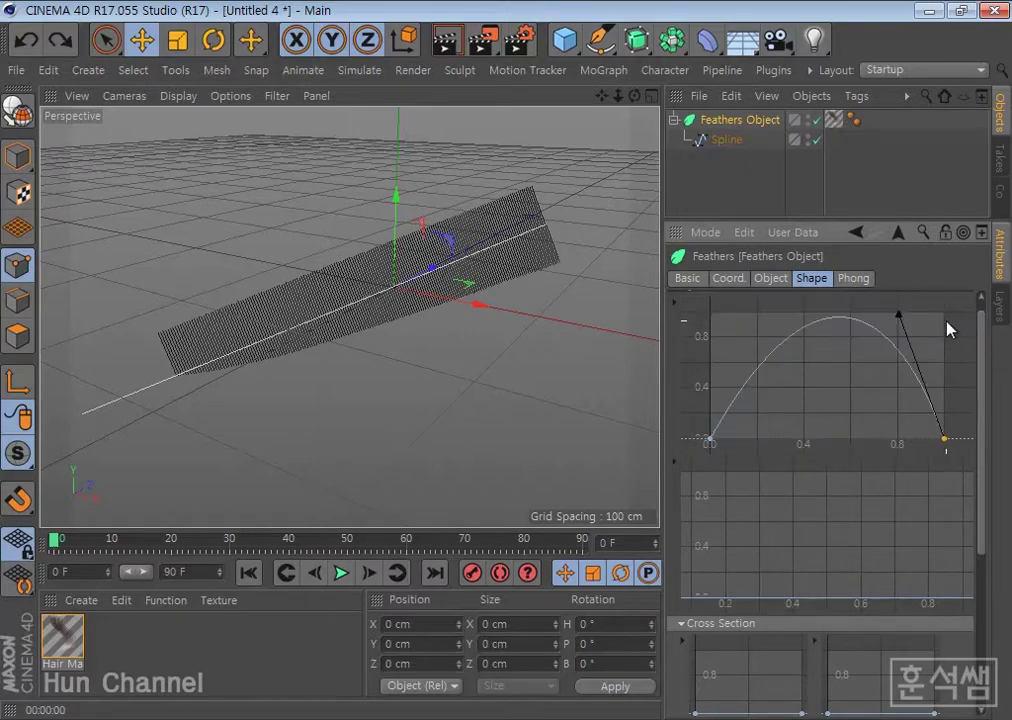
pyautogui.click(709, 440)
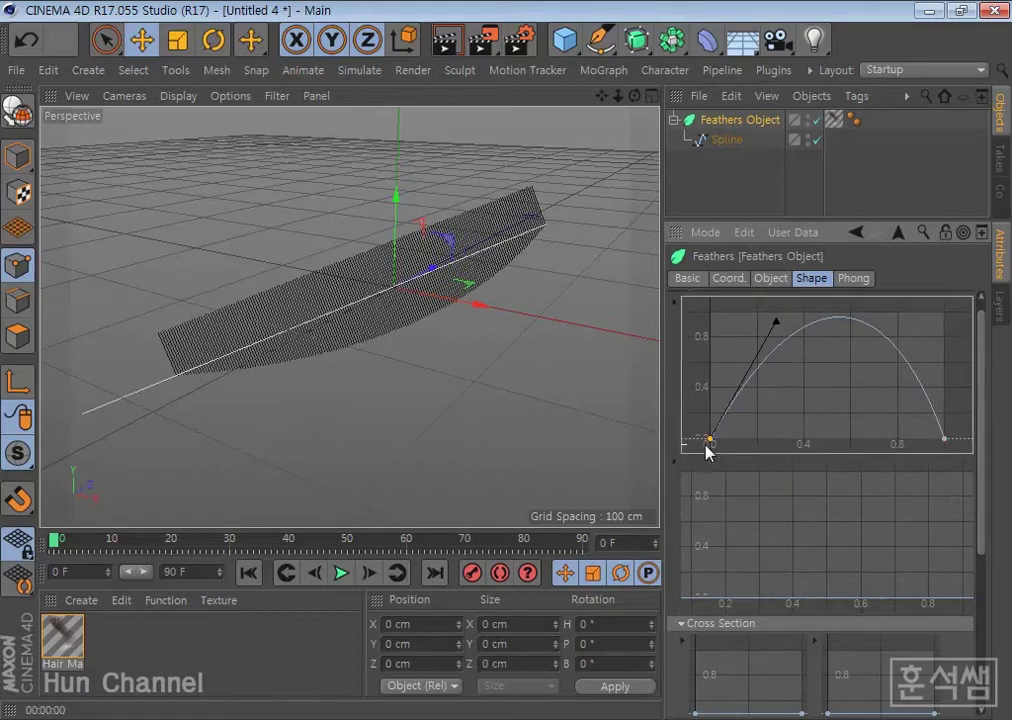
# Raise the lower Shape curve's start to about 0.6 with a Soft tangent dropping steeply.
pyautogui.click(700, 600)
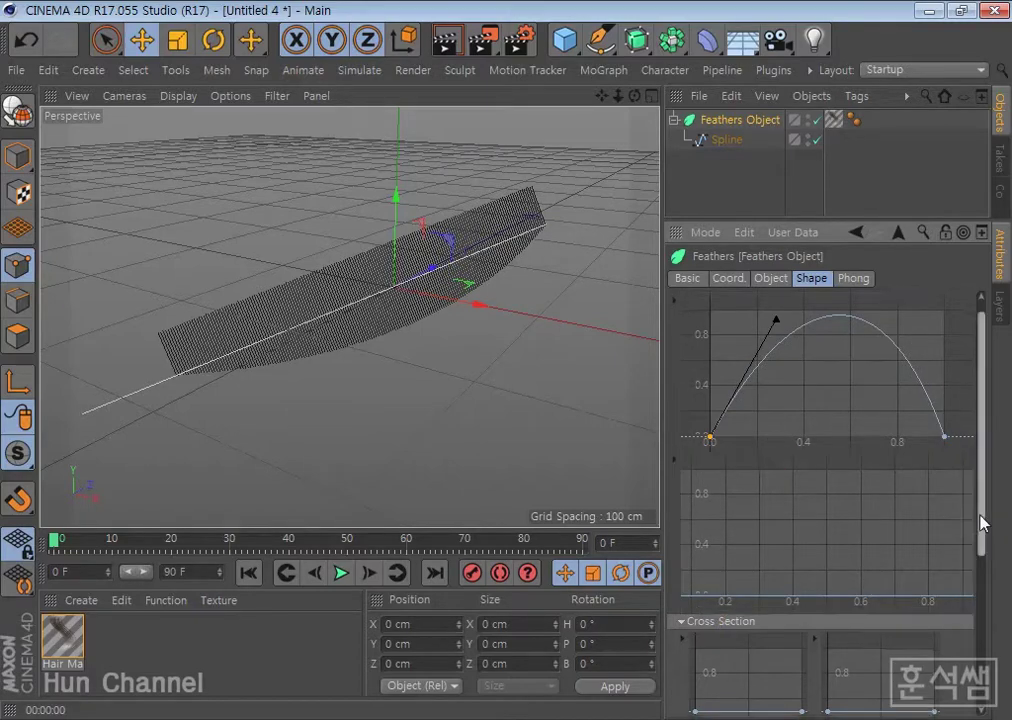
pyautogui.scroll(-2, 795, 501)
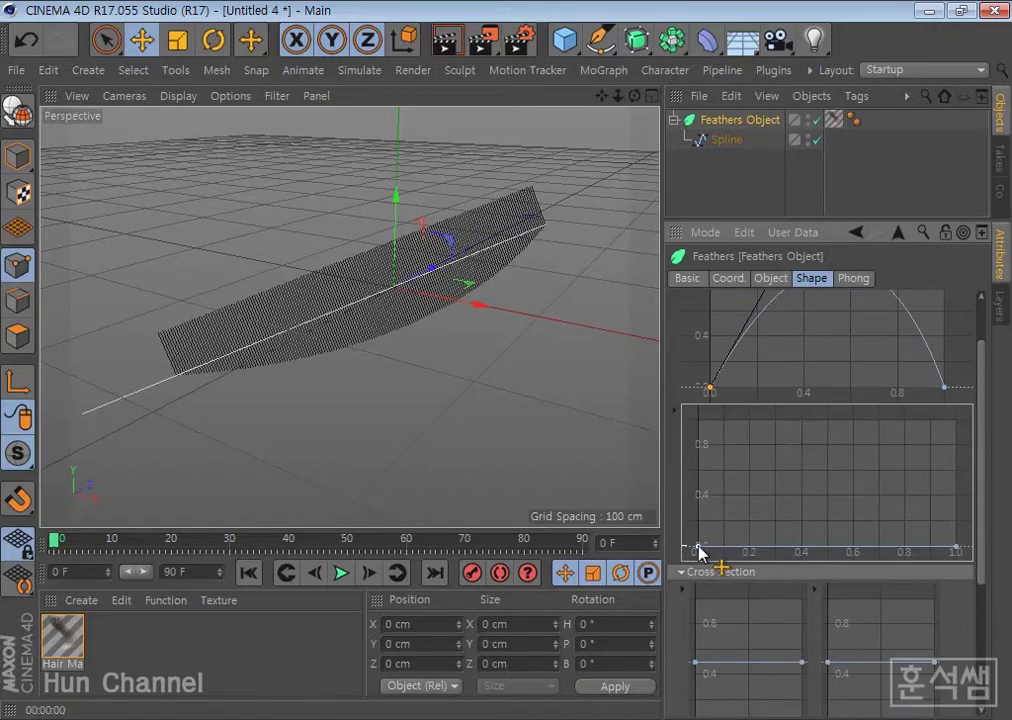
pyautogui.moveTo(697, 548)
pyautogui.mouseDown()
pyautogui.moveTo(697, 475)
pyautogui.moveTo(681, 428)
pyautogui.mouseUp()
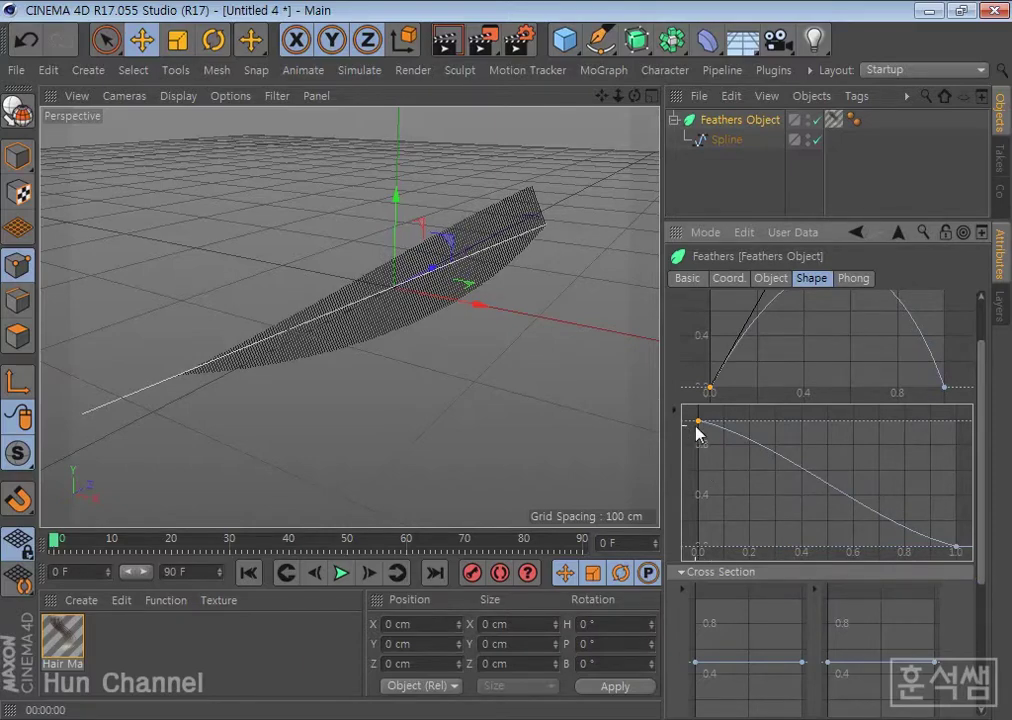
pyautogui.rightClick(700, 429)
pyautogui.moveTo(760, 594)
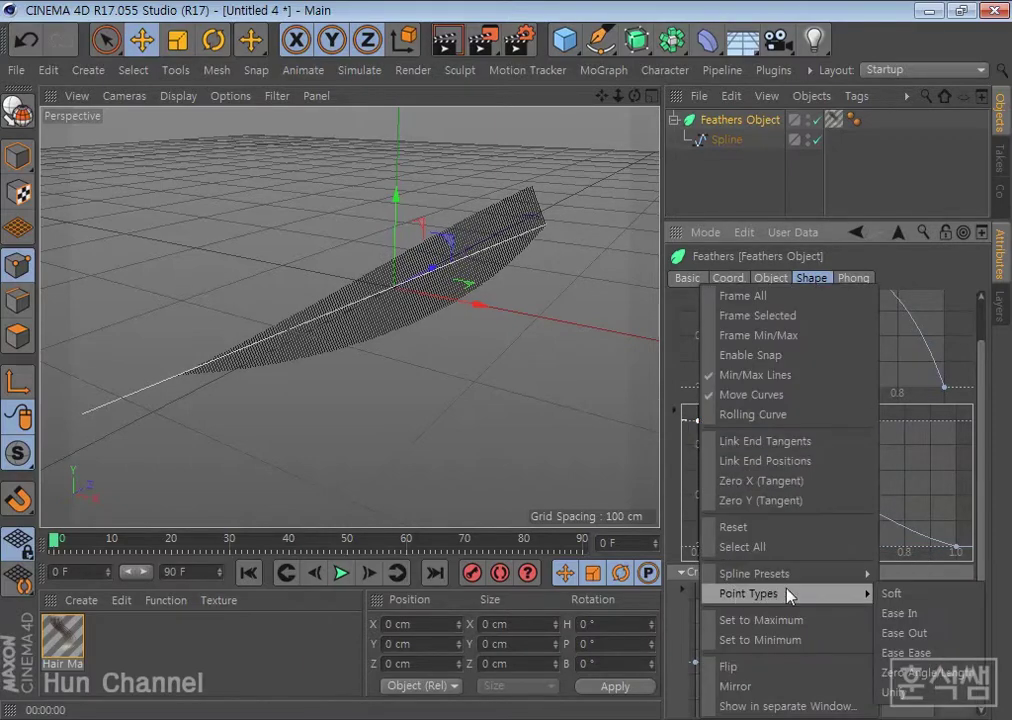
pyautogui.click(889, 594)
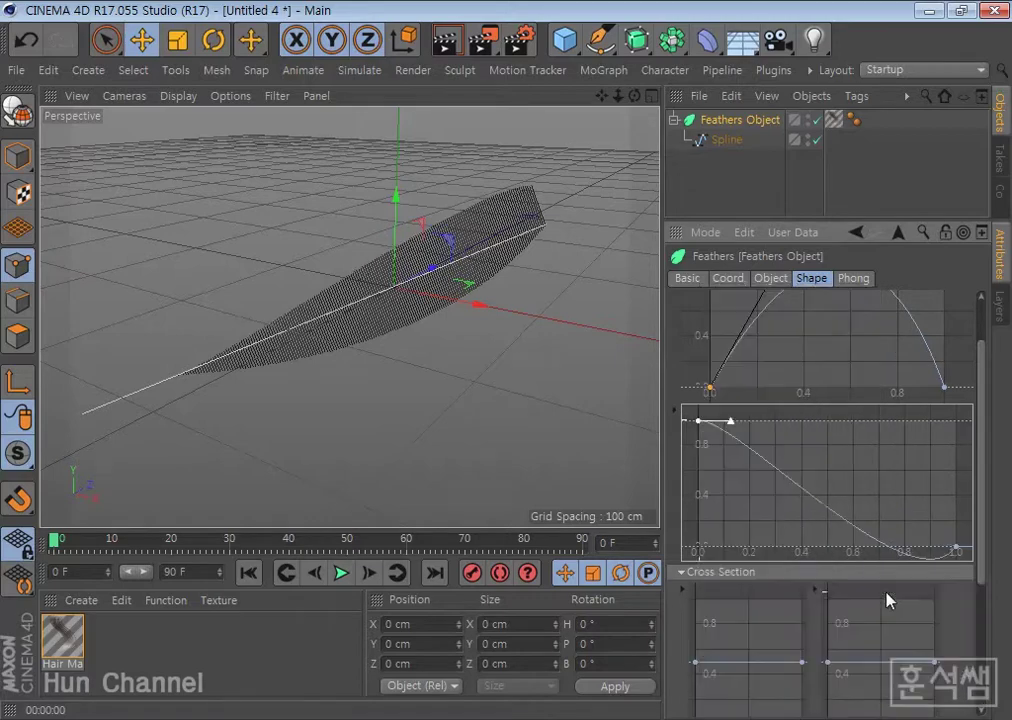
pyautogui.moveTo(731, 421); pyautogui.dragTo(732, 500)
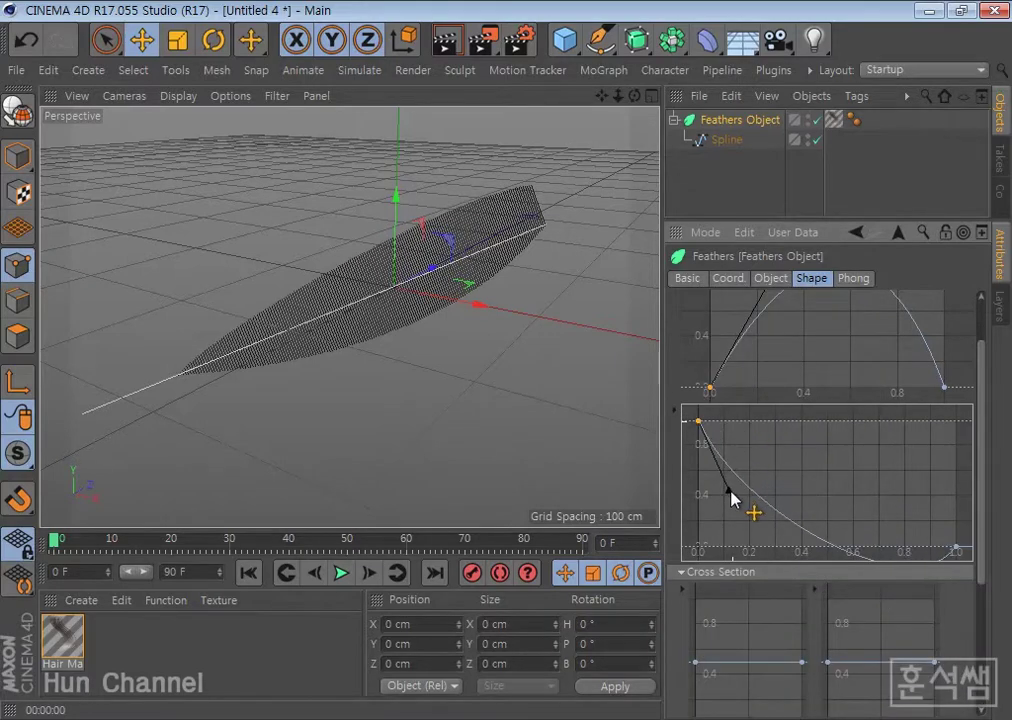
pyautogui.scroll(2, 811, 364)
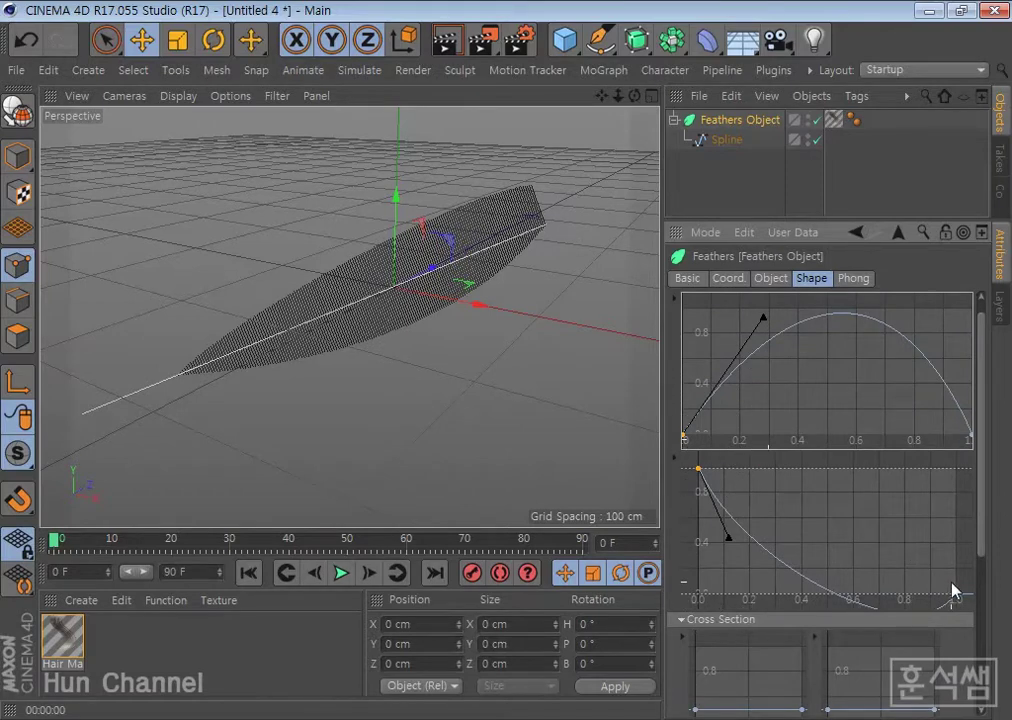
# Raise the lower curve's end to 1.0 and deepen its dip to near 0.
pyautogui.moveTo(955, 594); pyautogui.dragTo(957, 468)
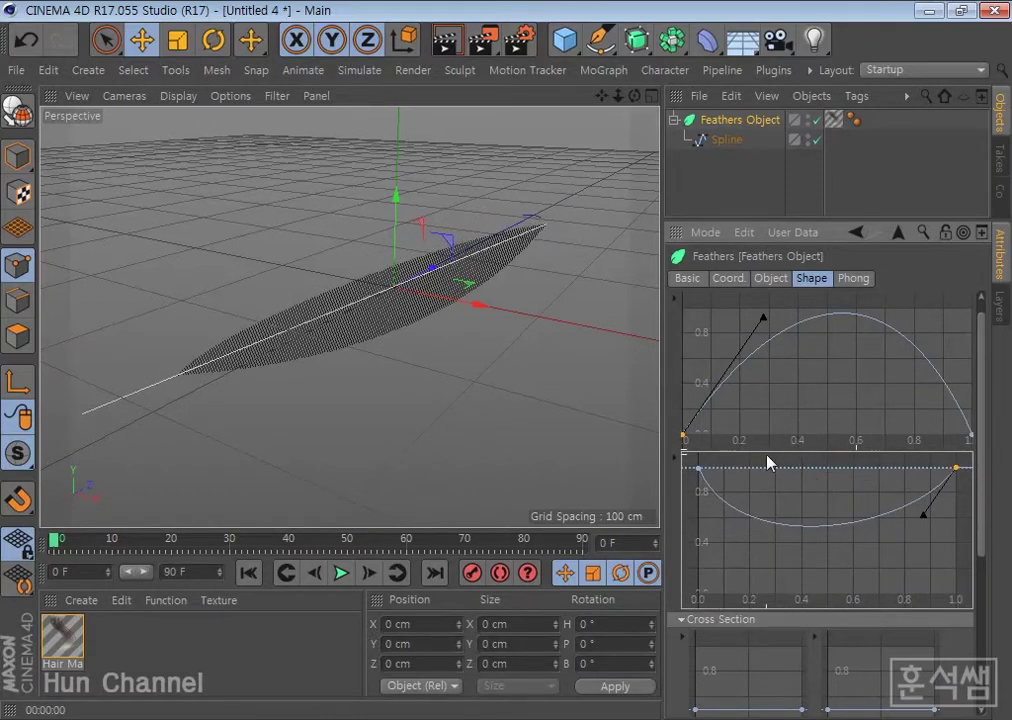
pyautogui.moveTo(929, 524); pyautogui.dragTo(895, 594)
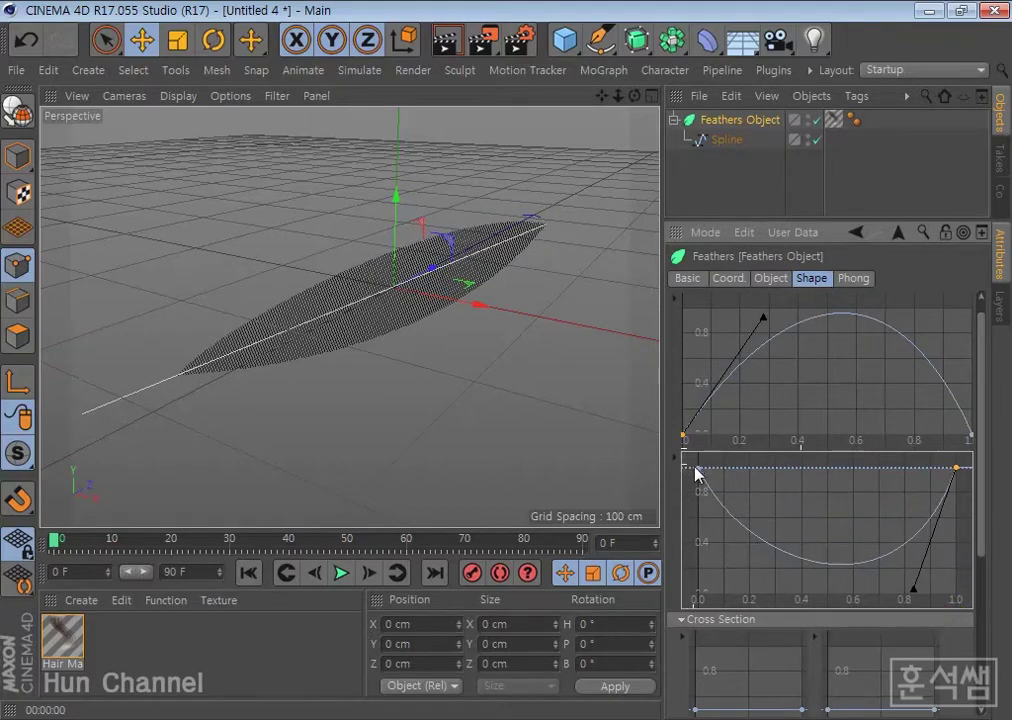
pyautogui.moveTo(700, 472)
pyautogui.mouseDown()
pyautogui.moveTo(731, 548)
pyautogui.moveTo(772, 598)
pyautogui.mouseUp()
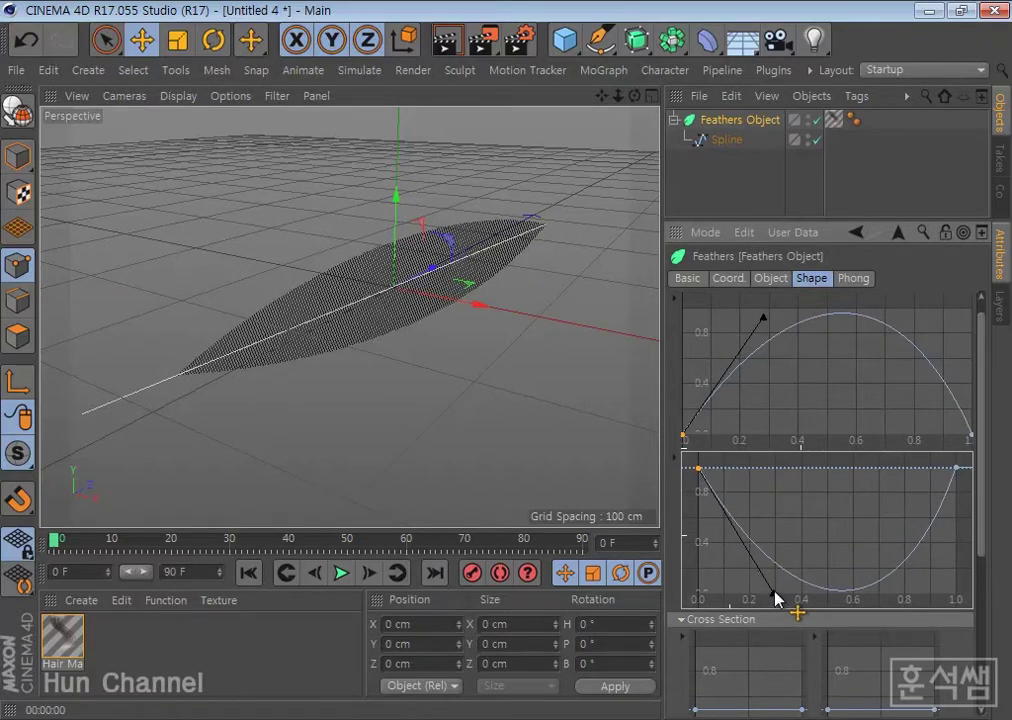
pyautogui.click(684, 436)
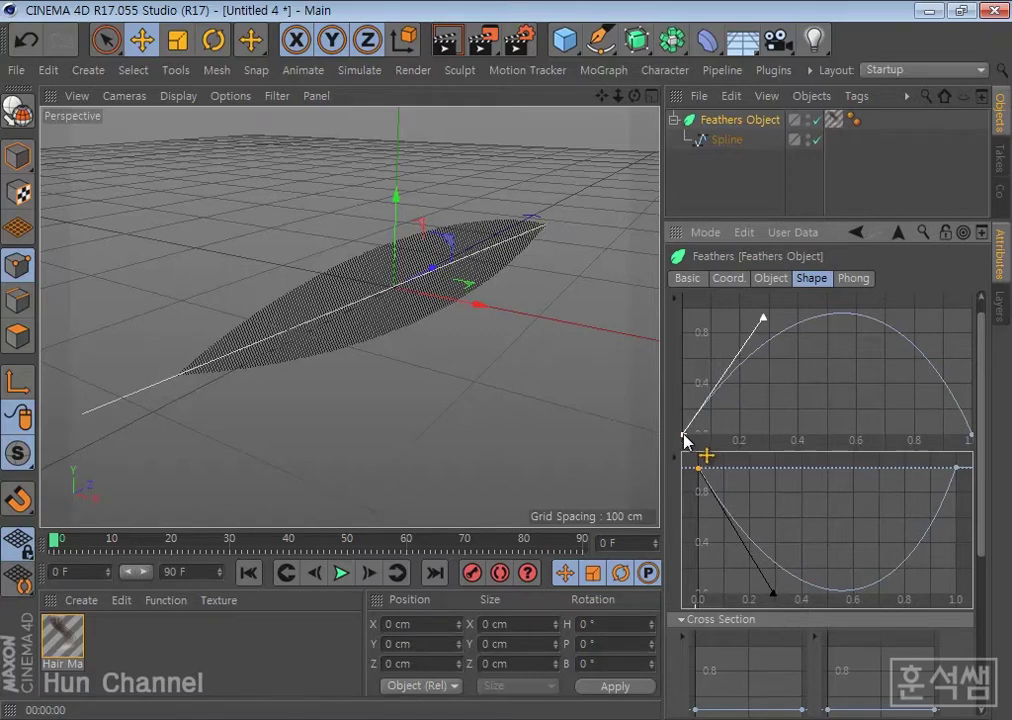
pyautogui.click(802, 411)
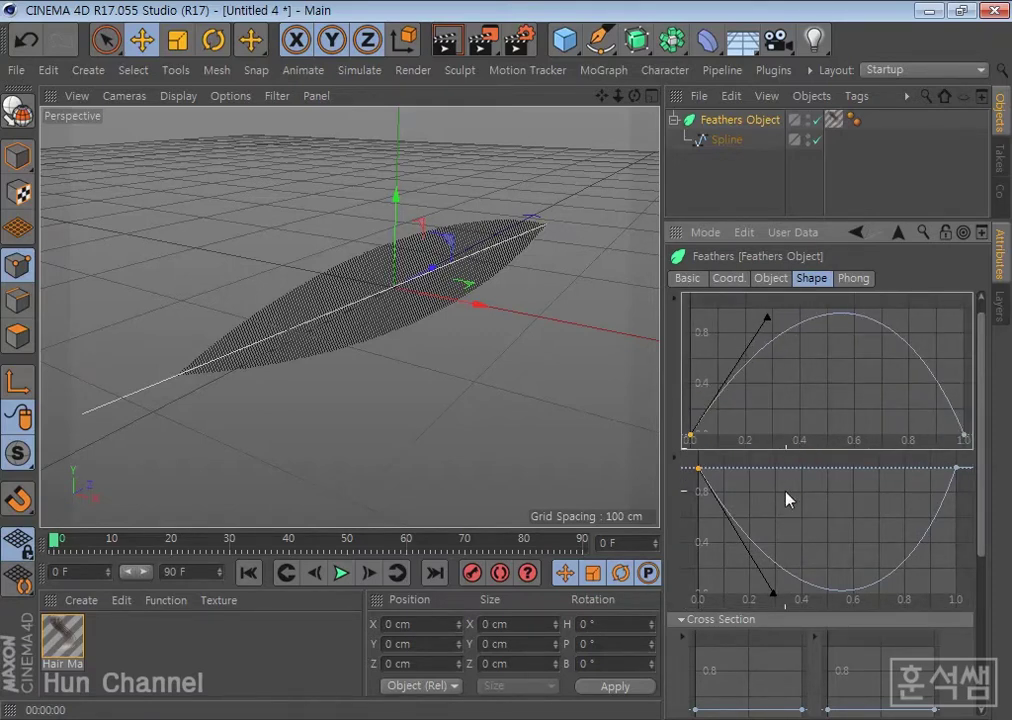
# Render the feather to check its leaf-like shape tapering at both ends.
pyautogui.rightClick(691, 437)
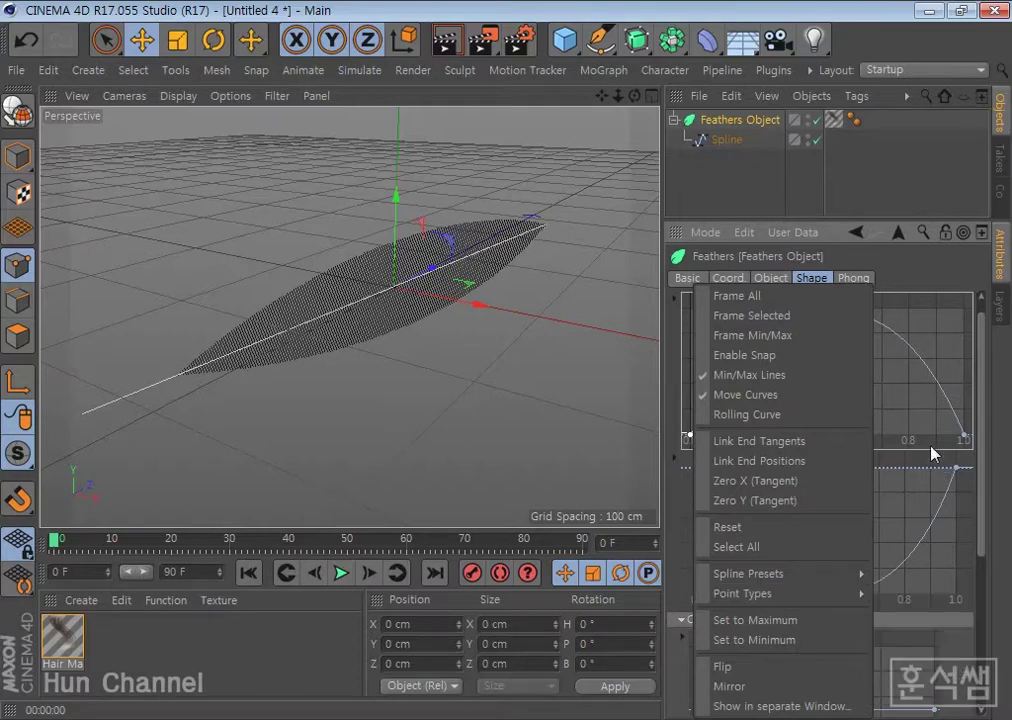
pyautogui.click(981, 334)
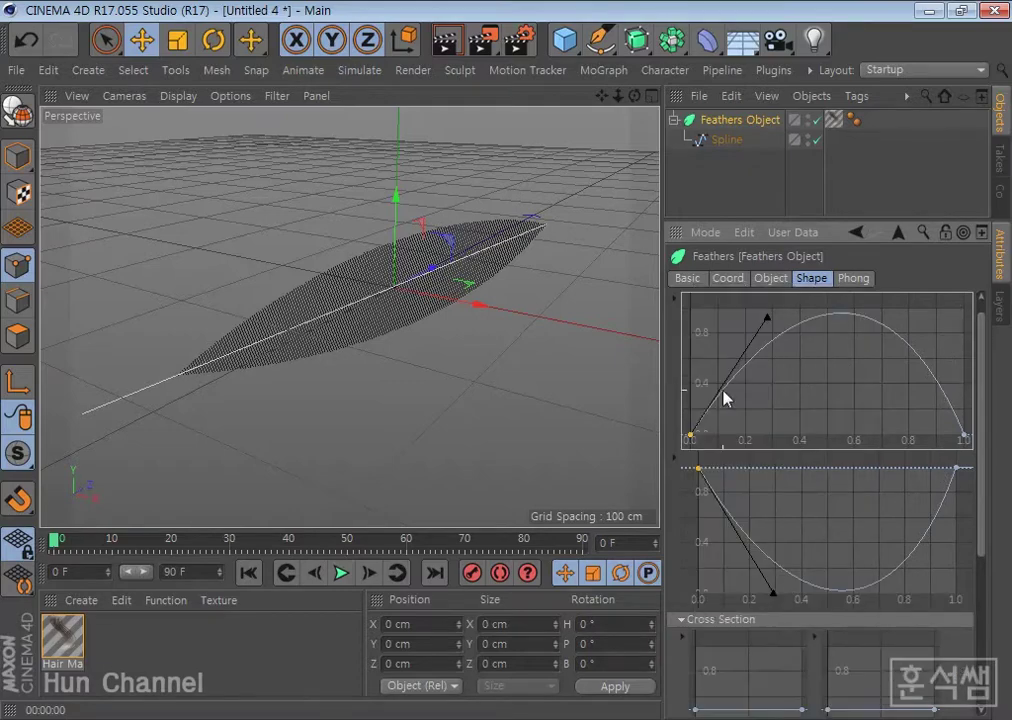
pyautogui.click(447, 40)
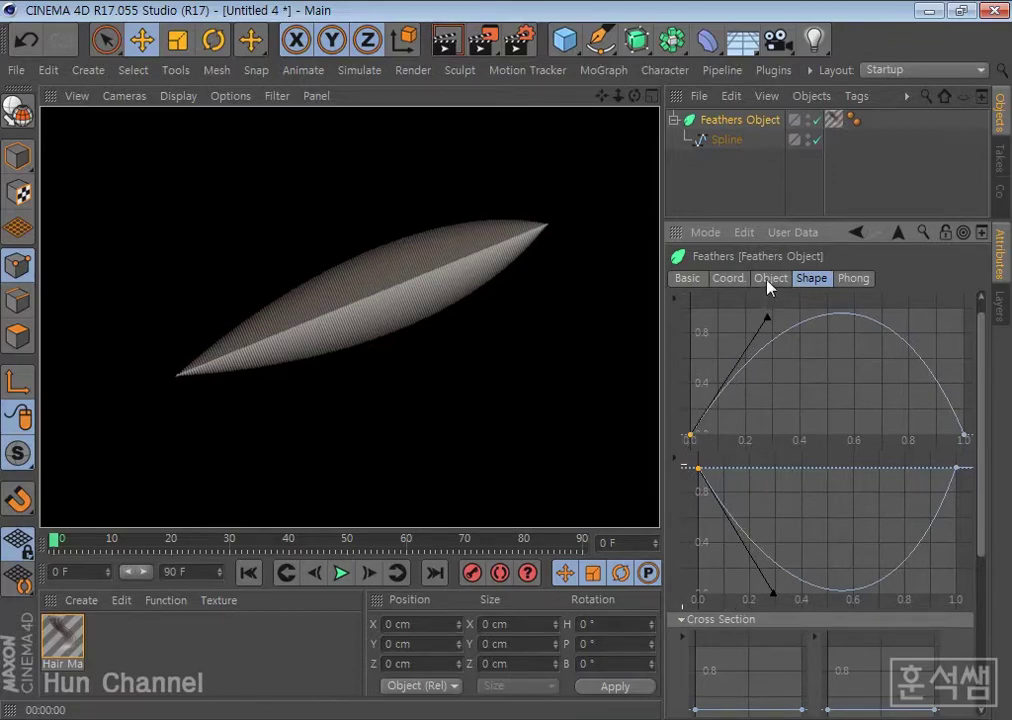
pyautogui.moveTo(985, 436); pyautogui.dragTo(990, 604)
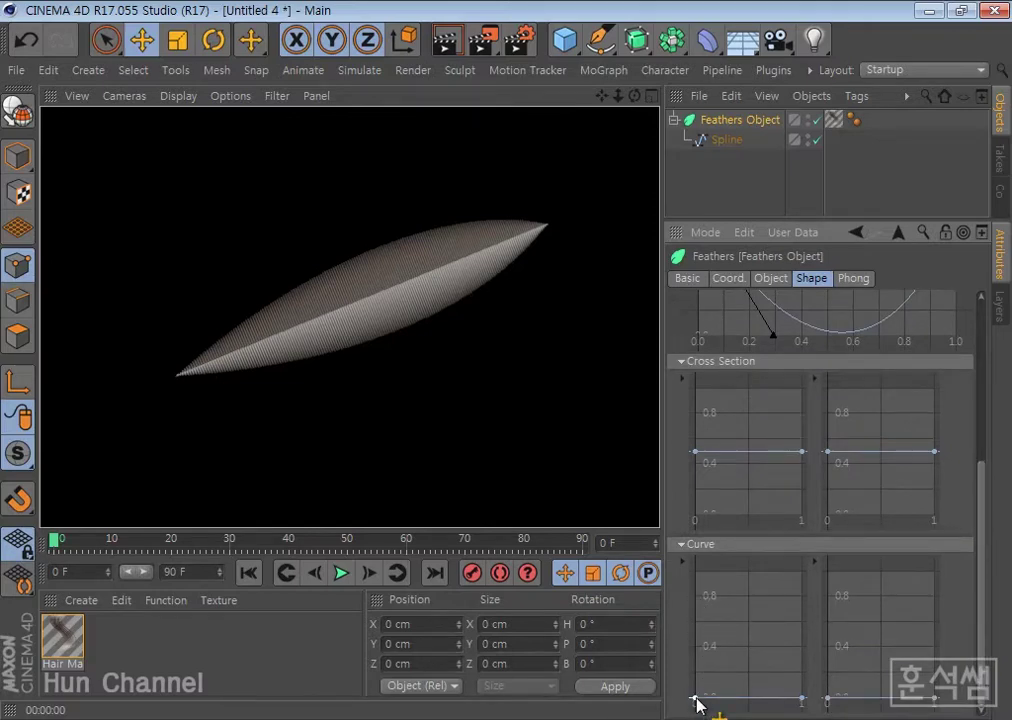
# Set the left Curve graph's start to 0.8 and the right graph's end to 0.8.
pyautogui.moveTo(697, 699); pyautogui.dragTo(693, 647)
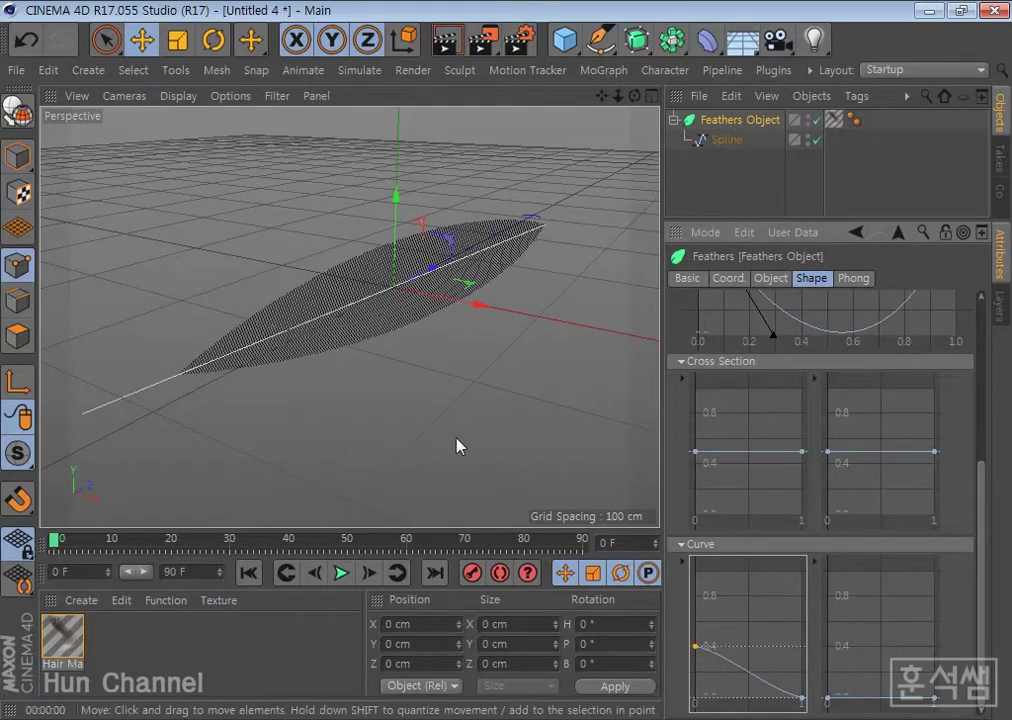
pyautogui.moveTo(333, 378)
pyautogui.keyDown('alt'); pyautogui.mouseDown()
pyautogui.moveTo(452, 346)
pyautogui.moveTo(571, 280)
pyautogui.moveTo(527, 313)
pyautogui.moveTo(402, 352)
pyautogui.moveTo(334, 357)
pyautogui.moveTo(458, 349)
pyautogui.moveTo(492, 318)
pyautogui.moveTo(472, 339)
pyautogui.mouseUp(); pyautogui.keyUp('alt')
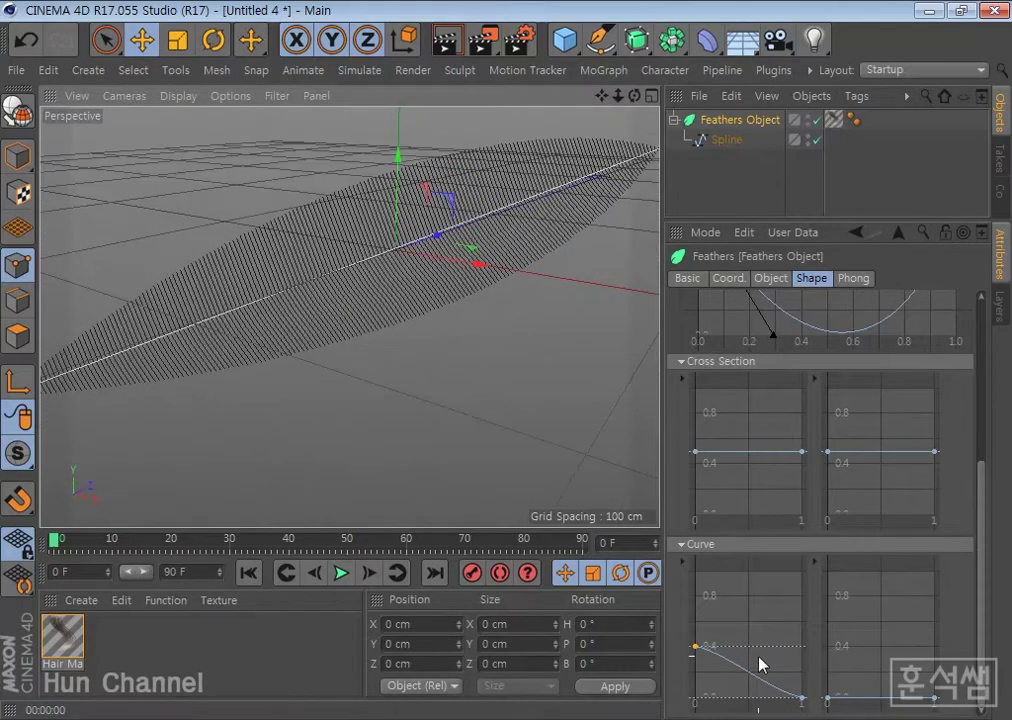
pyautogui.moveTo(701, 650)
pyautogui.mouseDown()
pyautogui.moveTo(689, 565)
pyautogui.moveTo(680, 706)
pyautogui.moveTo(666, 617)
pyautogui.mouseUp()
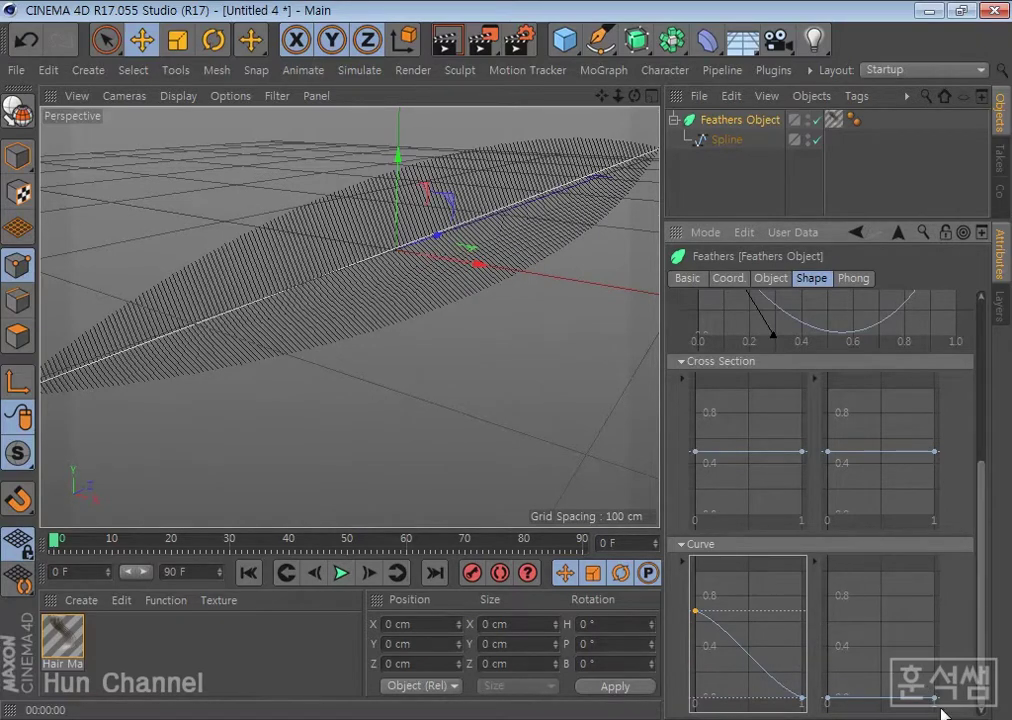
pyautogui.moveTo(934, 698)
pyautogui.mouseDown()
pyautogui.moveTo(941, 592)
pyautogui.moveTo(941, 606)
pyautogui.mouseUp()
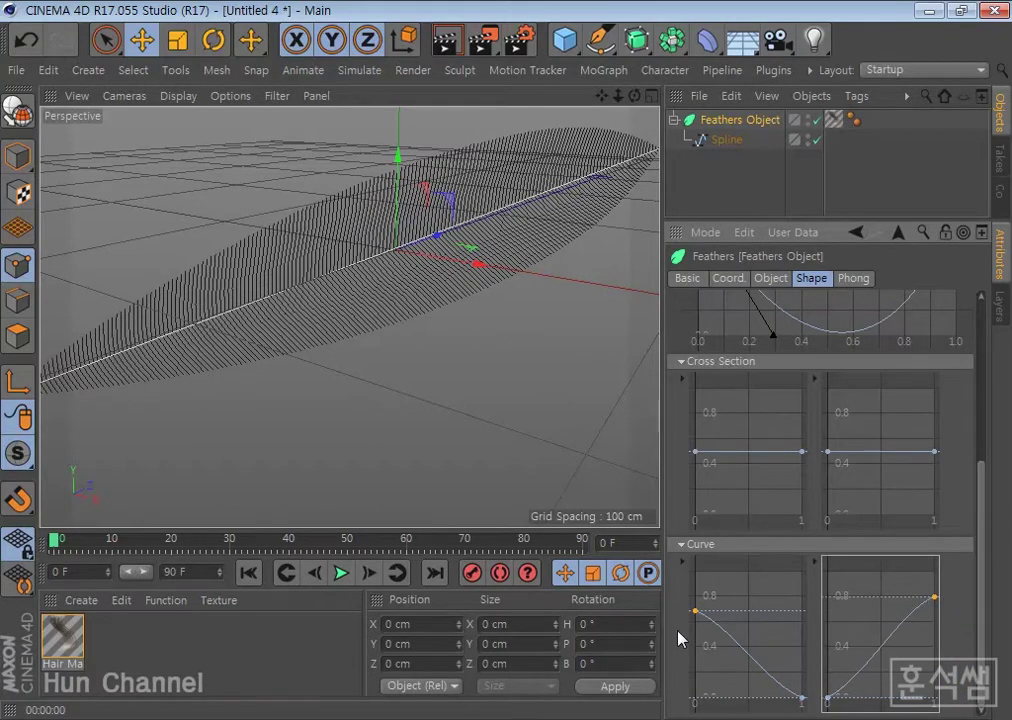
pyautogui.click(707, 613)
pyautogui.moveTo(707, 619); pyautogui.dragTo(695, 598)
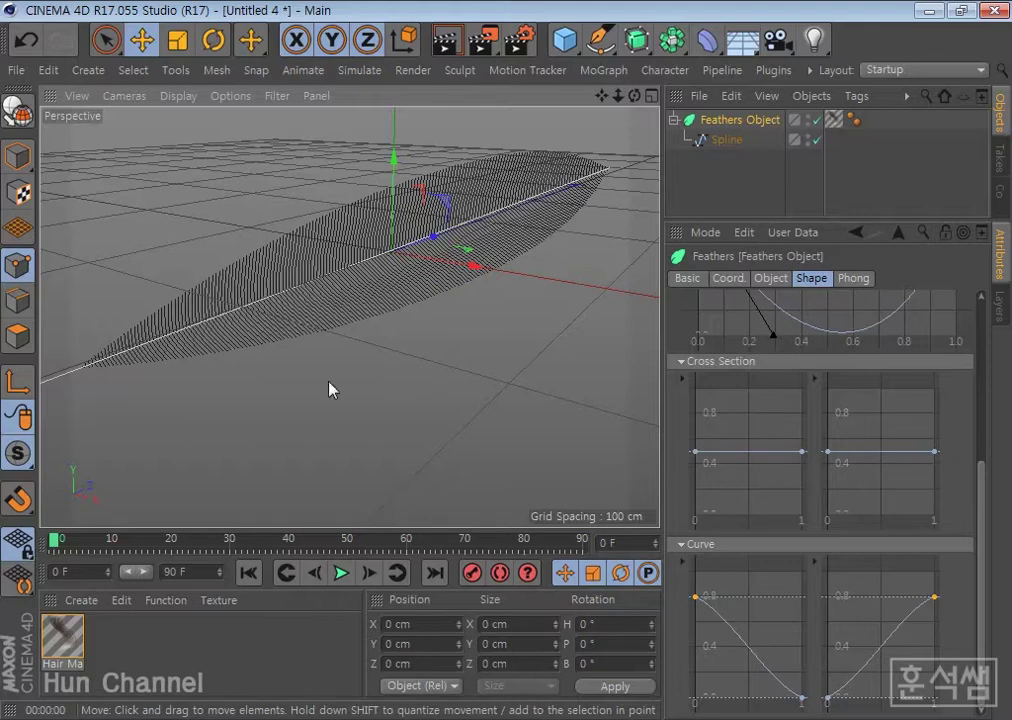
pyautogui.click(778, 283)
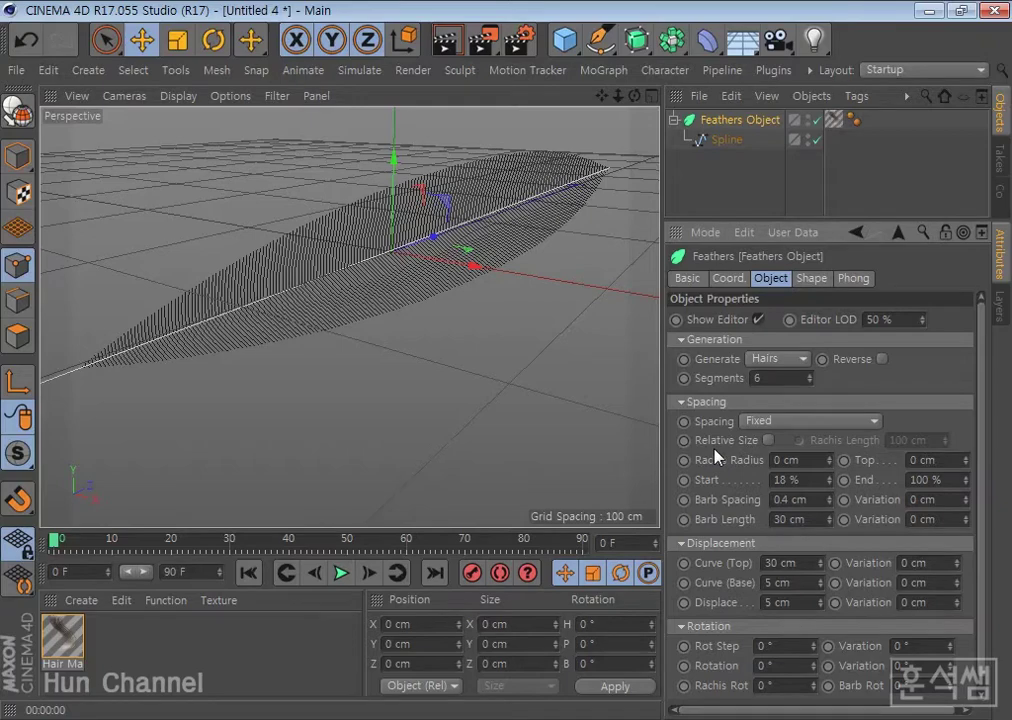
pyautogui.click(809, 280)
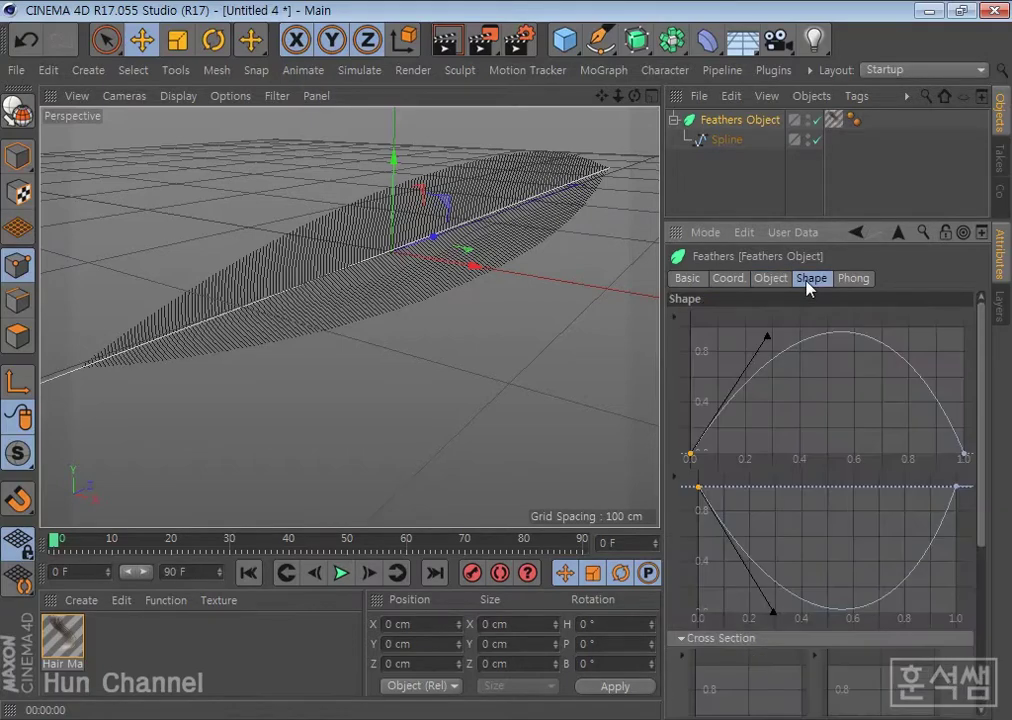
# Set the Hair Mat gradient's first colour stop to orange (H27, S100, V100).
pyautogui.doubleClick(63, 638)
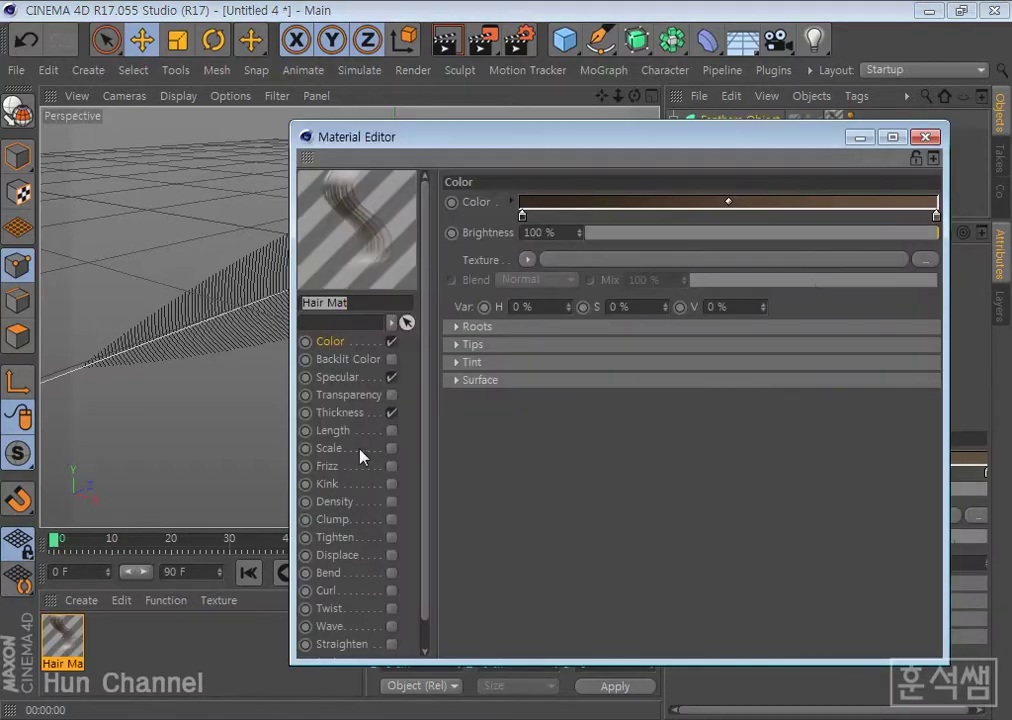
pyautogui.moveTo(293, 665); pyautogui.dragTo(344, 706)
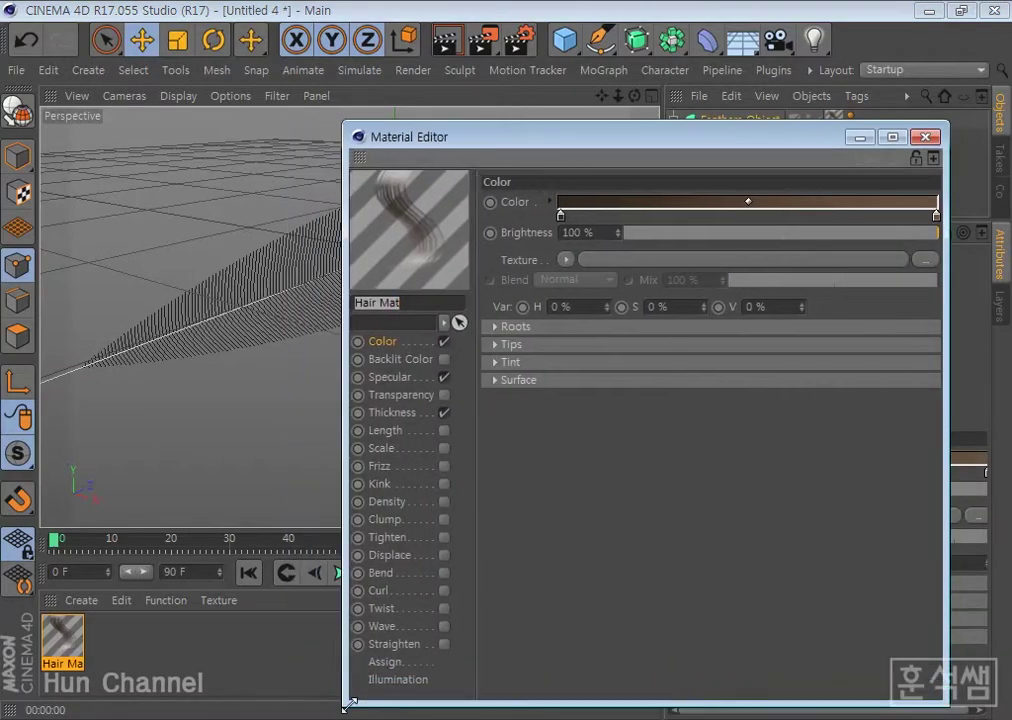
pyautogui.moveTo(468, 139); pyautogui.dragTo(528, 95)
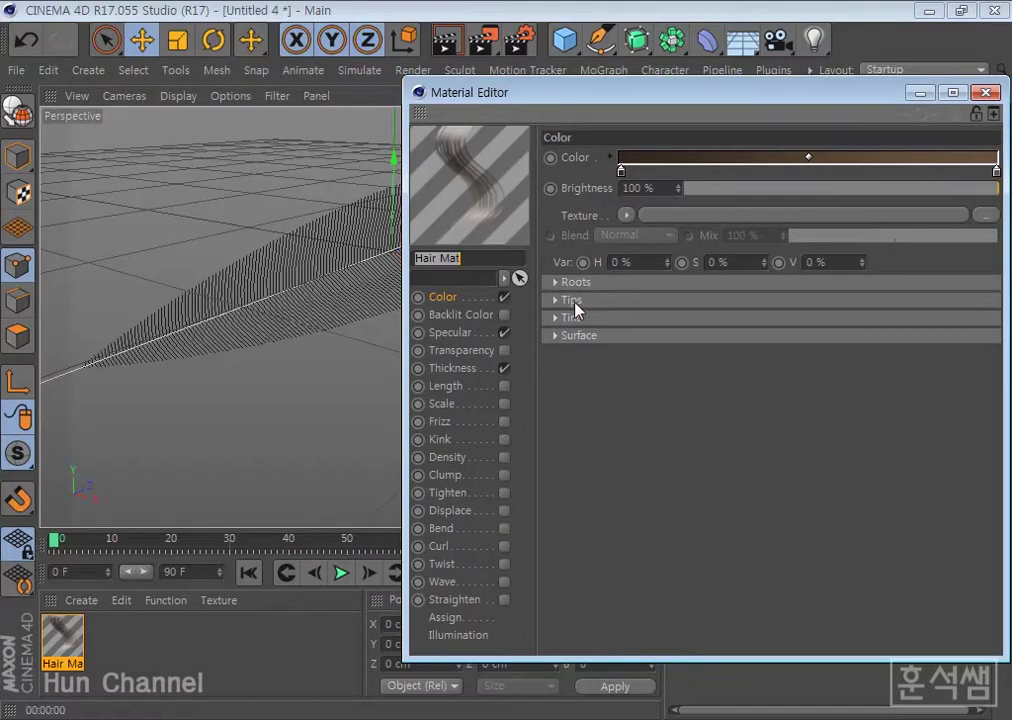
pyautogui.doubleClick(620, 172)
pyautogui.moveTo(639, 96); pyautogui.dragTo(637, 366)
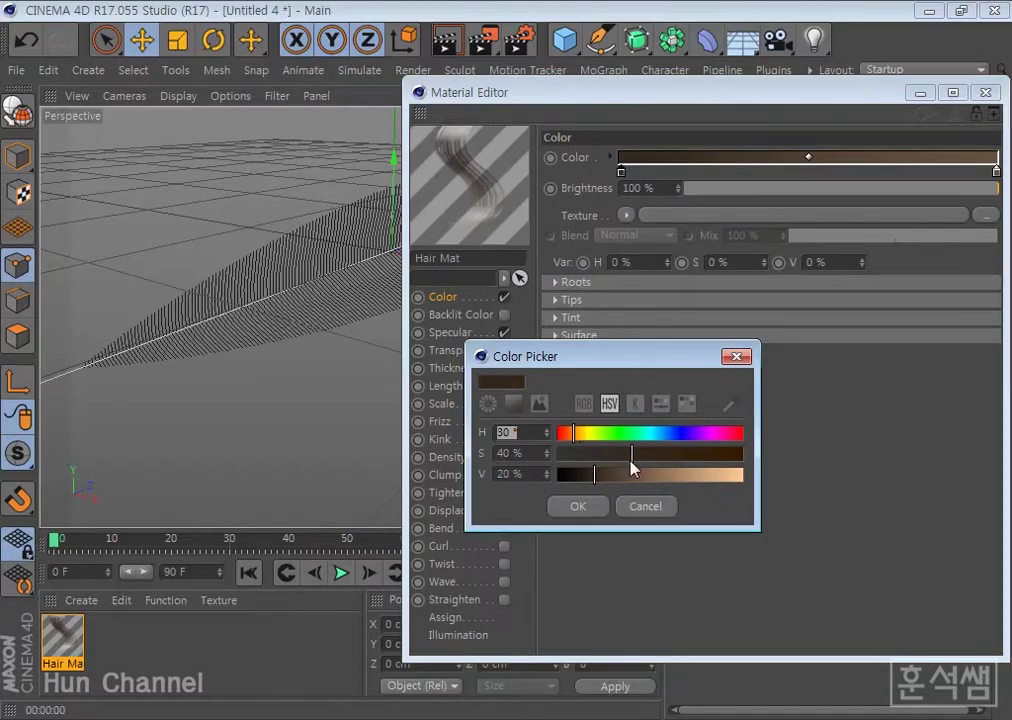
pyautogui.moveTo(640, 484); pyautogui.dragTo(691, 481)
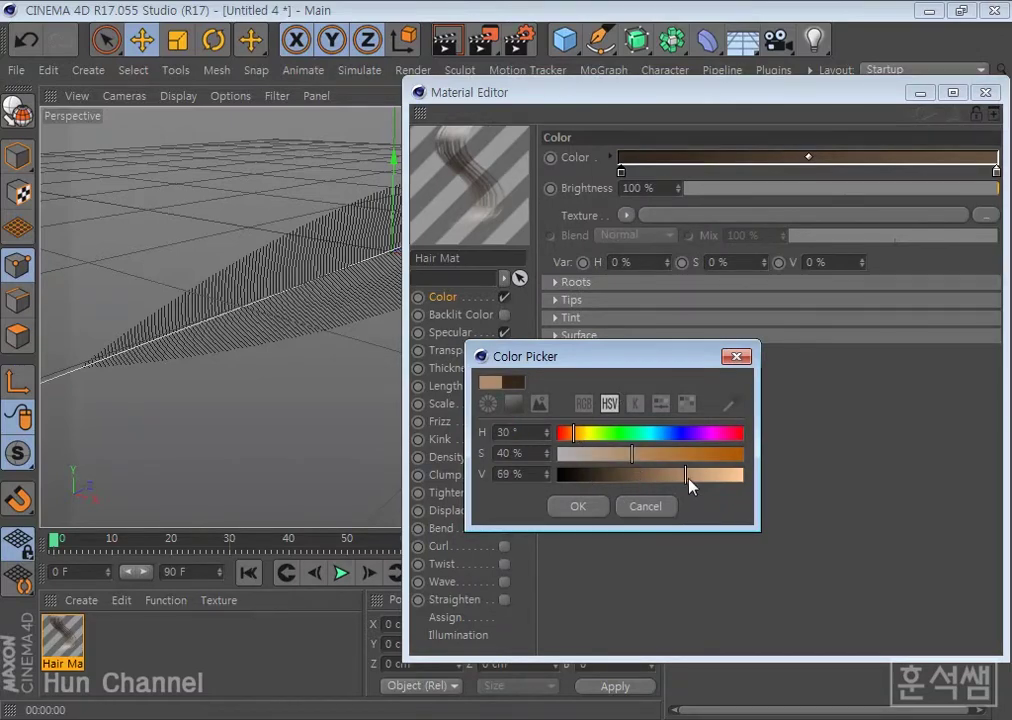
pyautogui.click(575, 434)
pyautogui.moveTo(575, 436); pyautogui.dragTo(571, 436)
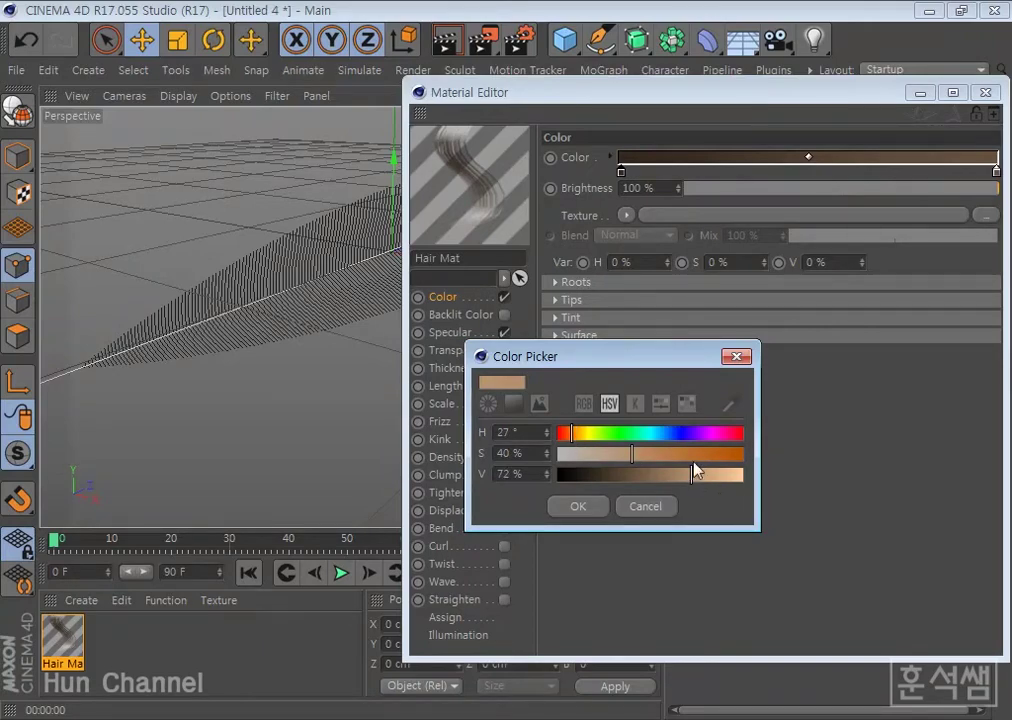
pyautogui.moveTo(696, 454); pyautogui.dragTo(752, 455)
pyautogui.moveTo(693, 476); pyautogui.dragTo(753, 497)
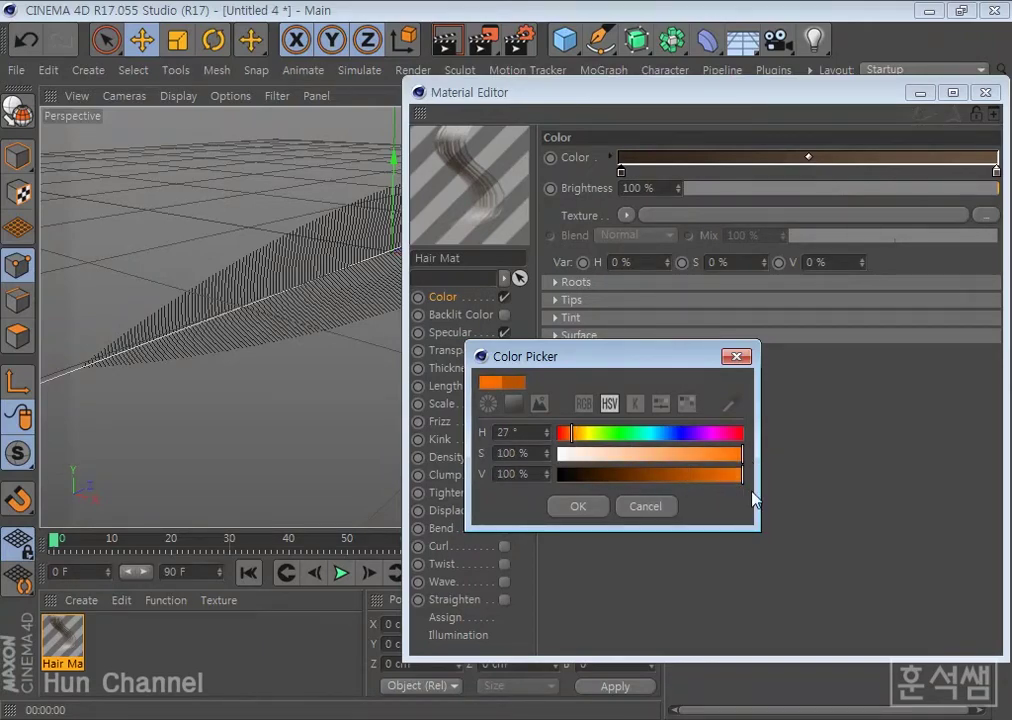
pyautogui.click(579, 507)
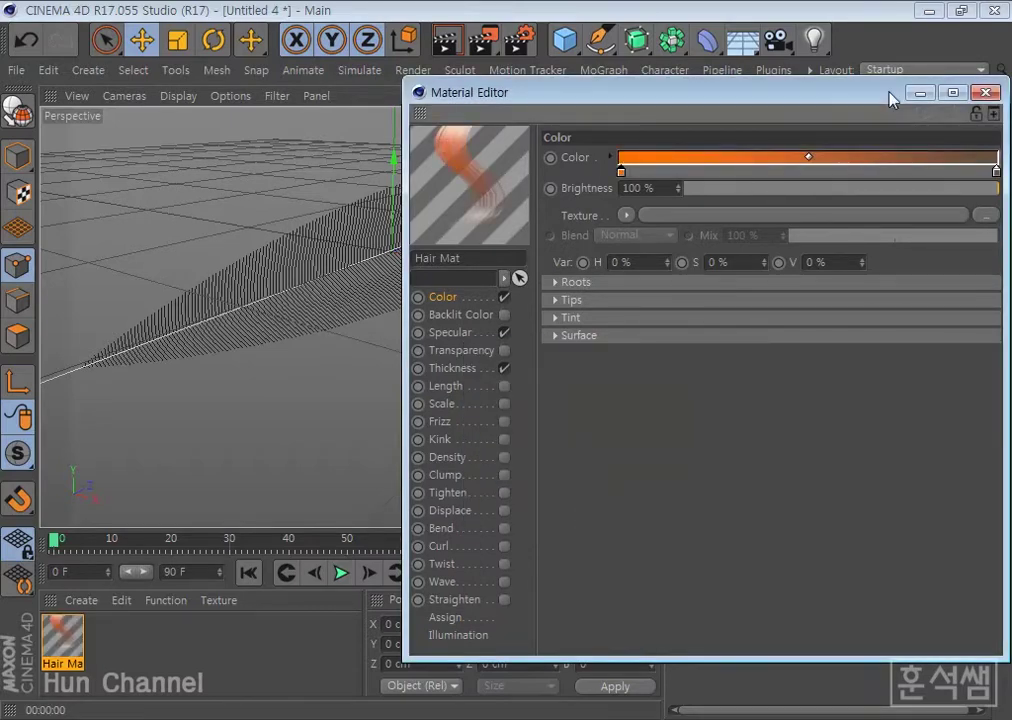
# Set the gradient's end stop to magenta (H304, S94, V100) and render the feather.
pyautogui.moveTo(892, 95); pyautogui.dragTo(815, 135)
pyautogui.doubleClick(927, 213)
pyautogui.moveTo(926, 210); pyautogui.dragTo(975, 225)
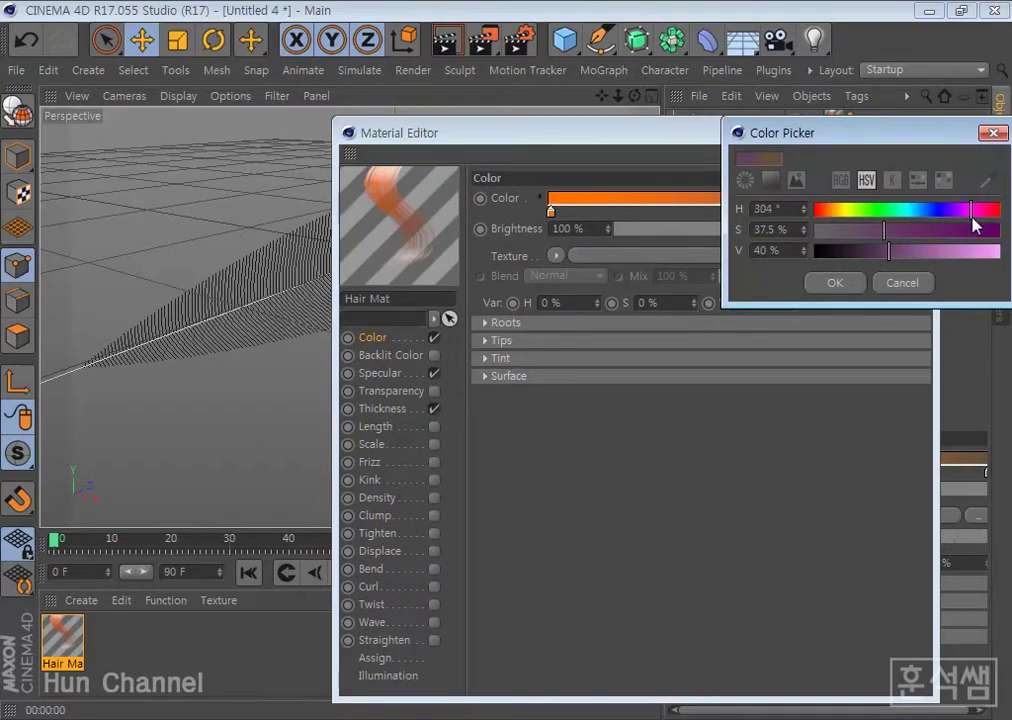
pyautogui.moveTo(975, 225)
pyautogui.mouseDown()
pyautogui.moveTo(872, 222)
pyautogui.moveTo(989, 231)
pyautogui.moveTo(1003, 251)
pyautogui.mouseUp()
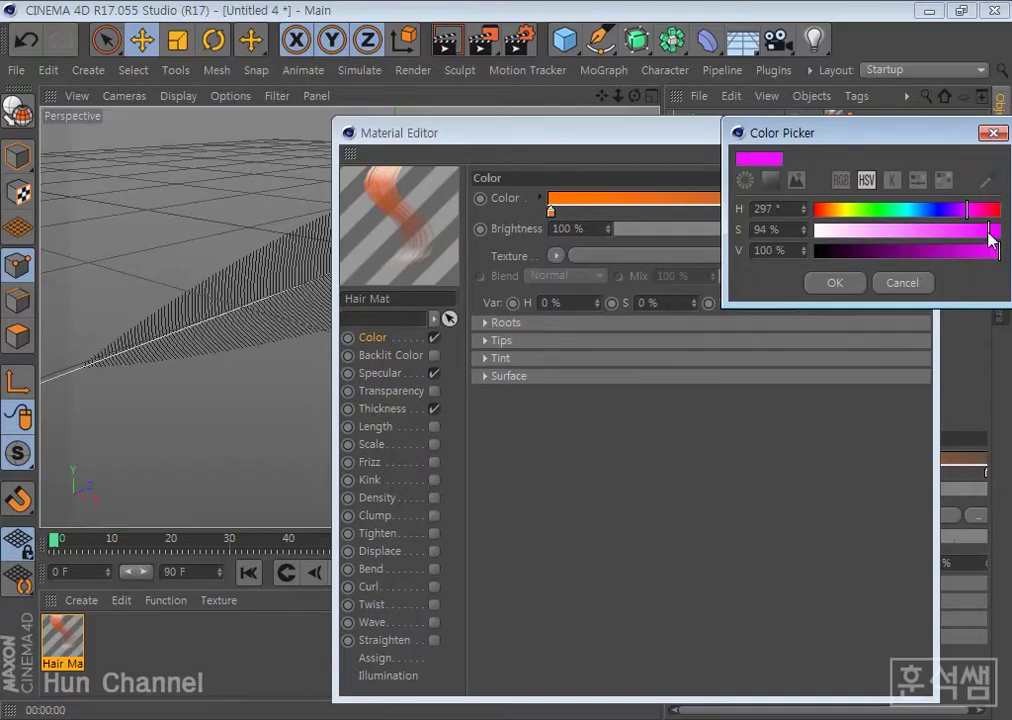
pyautogui.moveTo(966, 212); pyautogui.dragTo(972, 218)
pyautogui.click(853, 287)
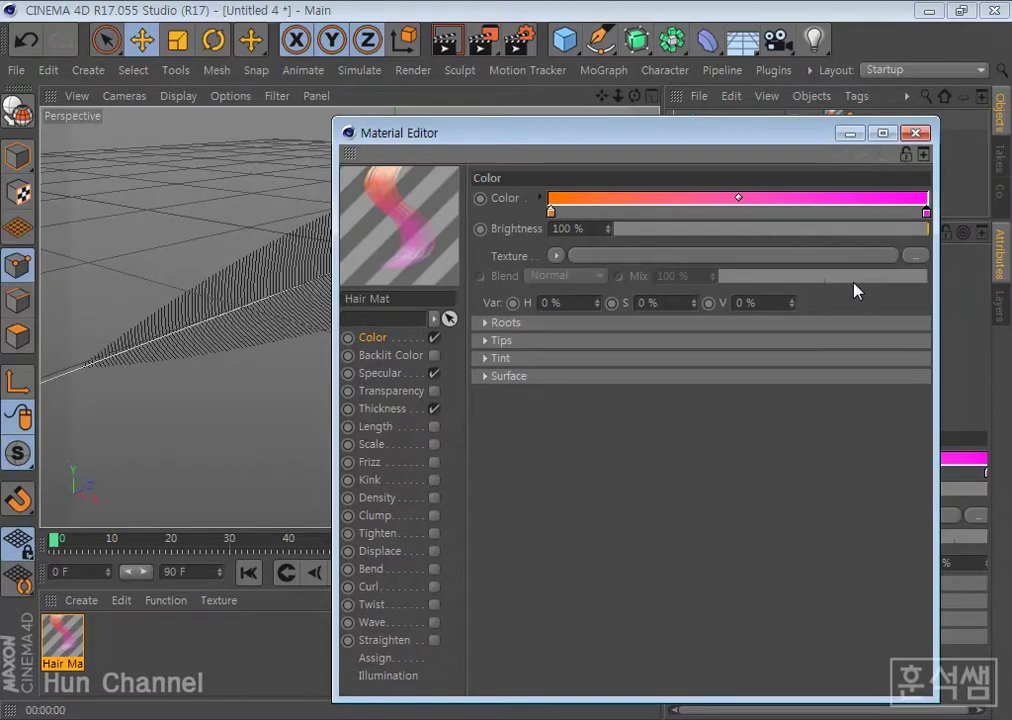
pyautogui.moveTo(500, 135); pyautogui.dragTo(531, 339)
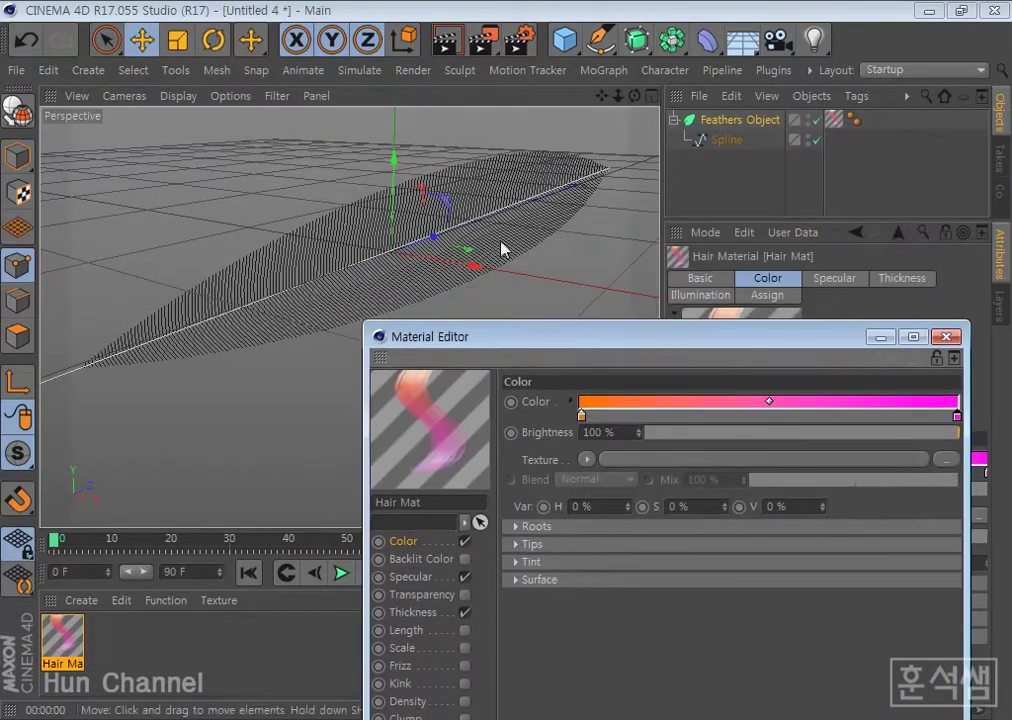
pyautogui.click(448, 40)
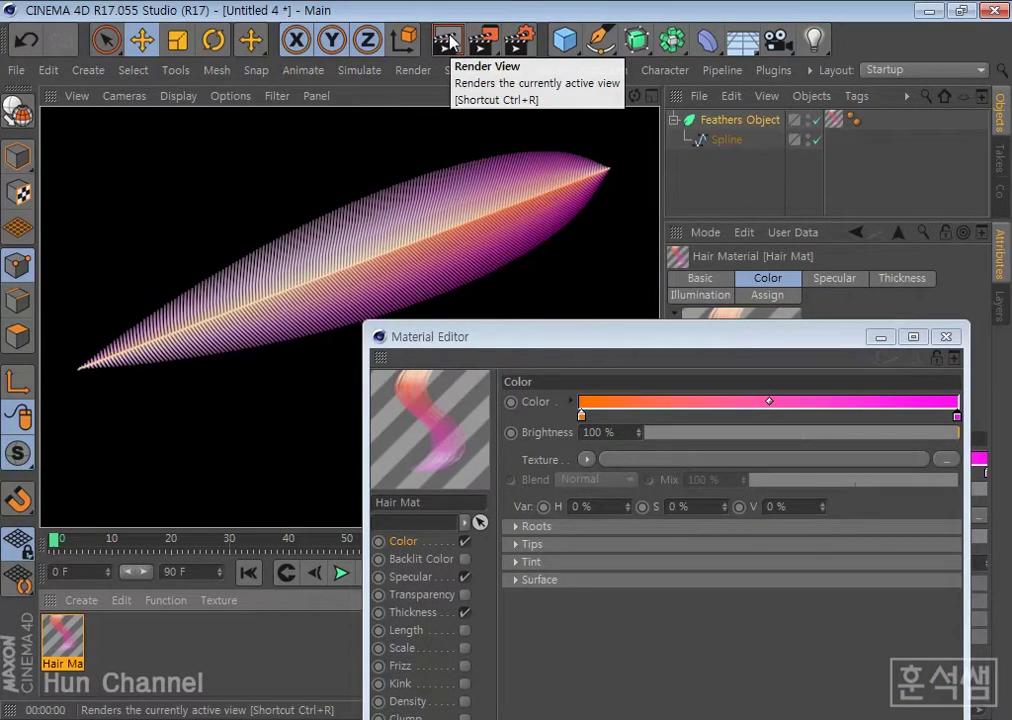
# Change the gradient's right end colour to pink and shift the midpoint toward the pink end.
pyautogui.doubleClick(957, 418)
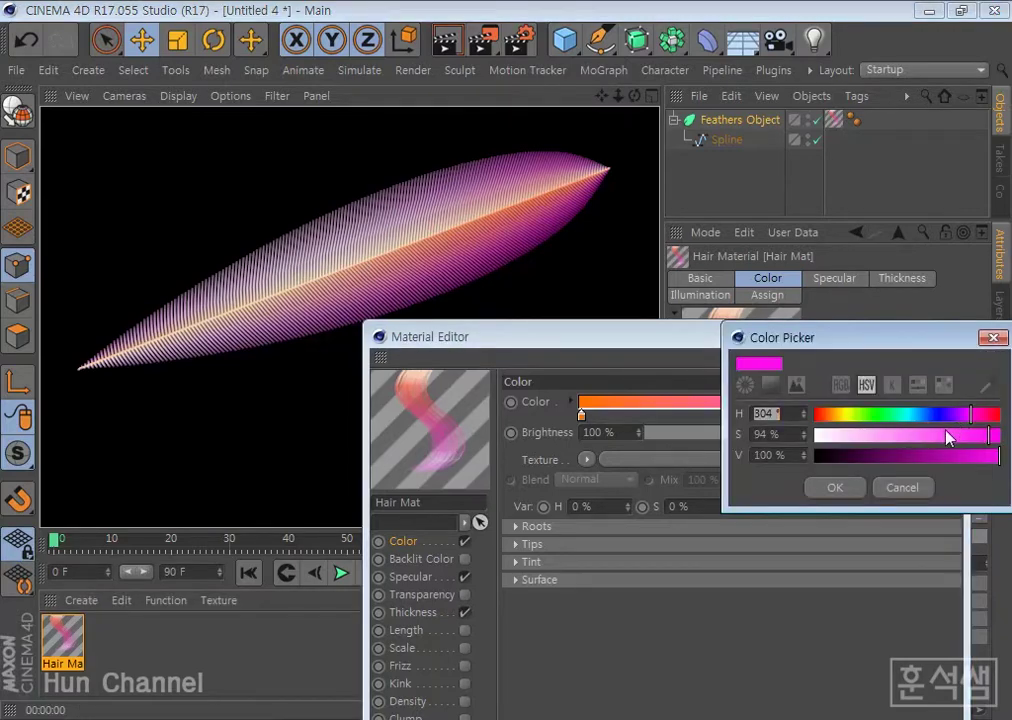
pyautogui.moveTo(971, 420); pyautogui.dragTo(984, 426)
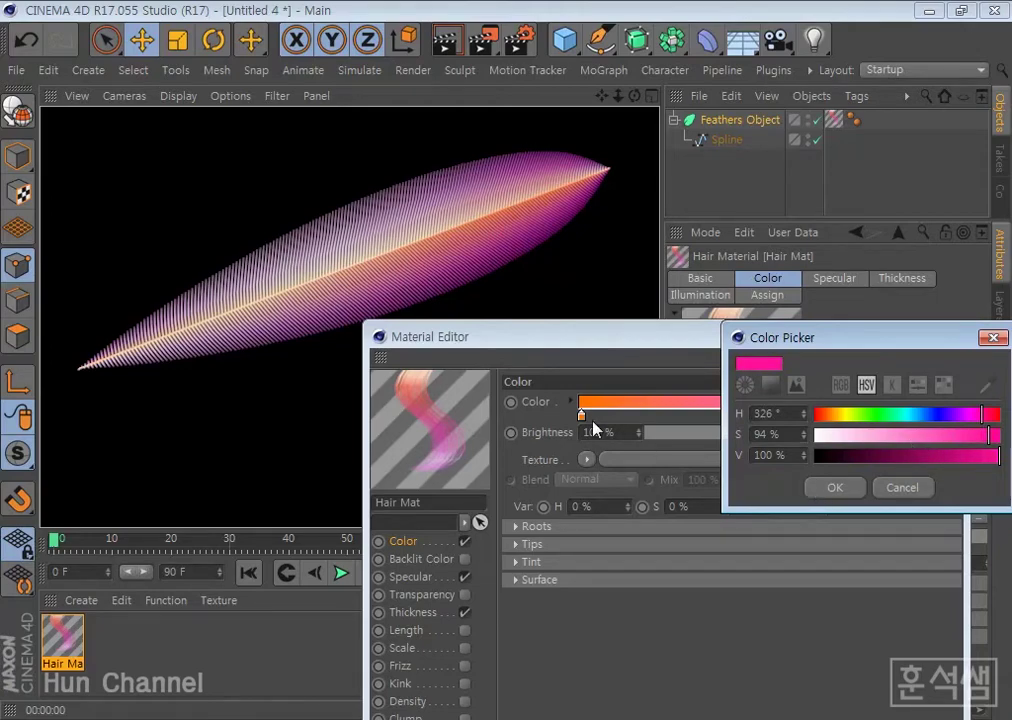
pyautogui.click(832, 486)
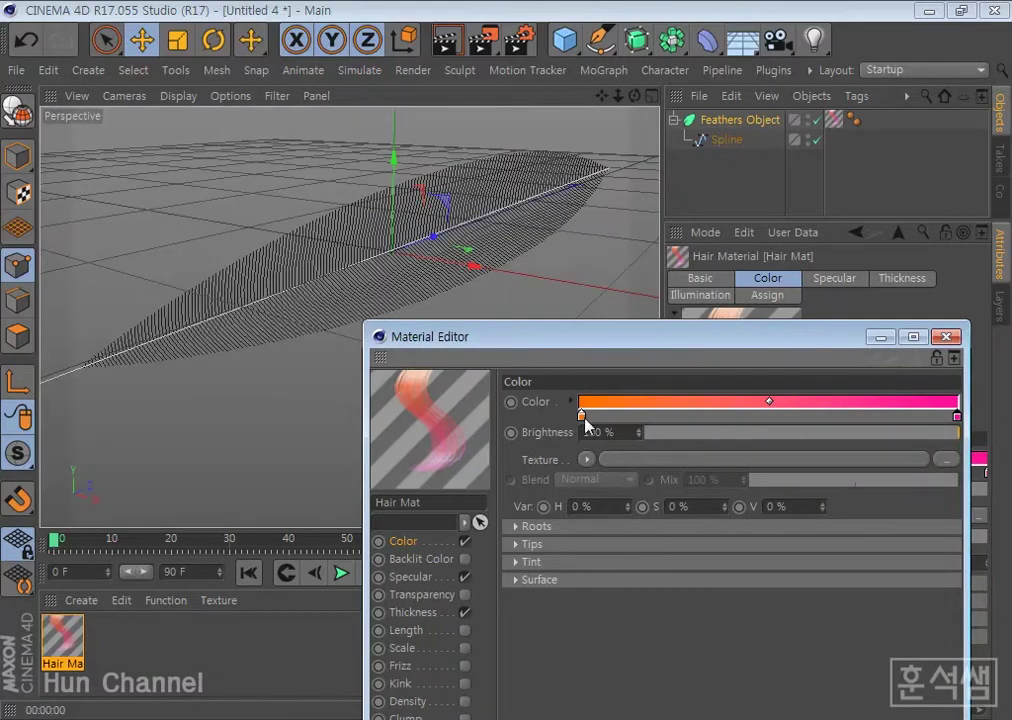
pyautogui.moveTo(768, 403); pyautogui.dragTo(828, 411)
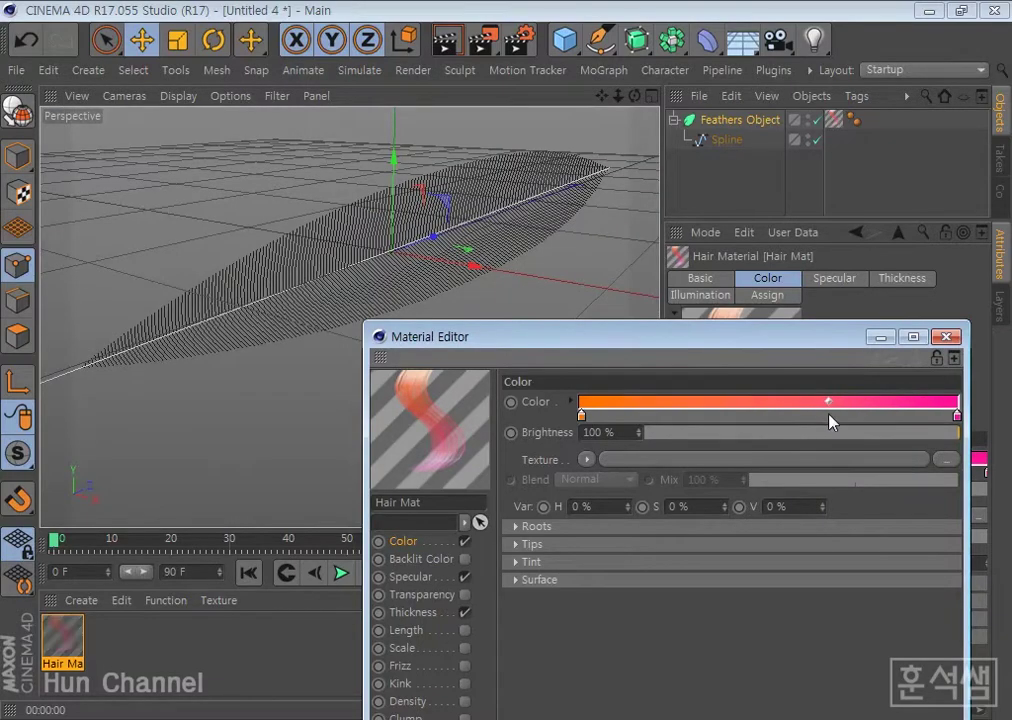
# Reposition the Material Editor window and switch to the Specular channel.
pyautogui.click(517, 527)
pyautogui.click(517, 527)
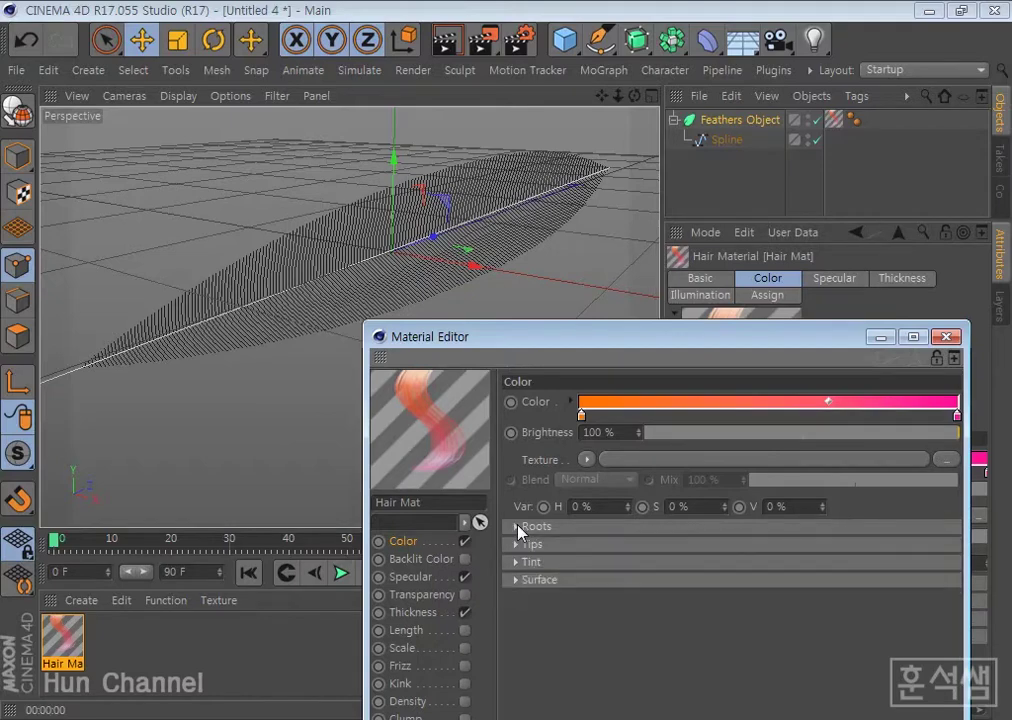
pyautogui.moveTo(576, 340); pyautogui.dragTo(449, 77)
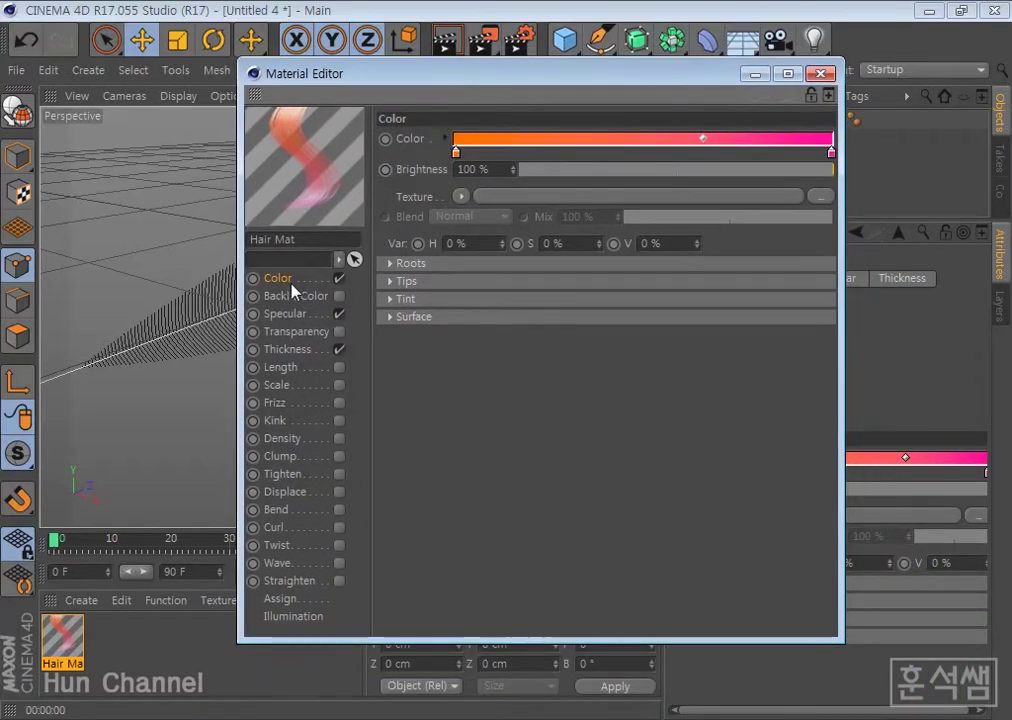
pyautogui.moveTo(415, 72); pyautogui.dragTo(564, 122)
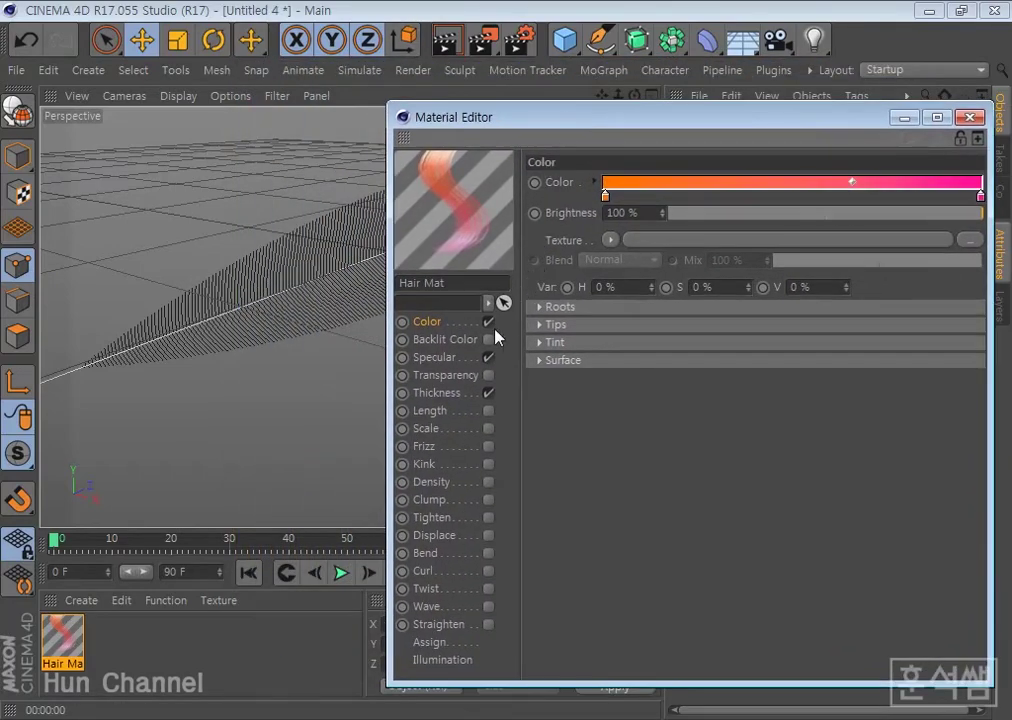
pyautogui.click(445, 362)
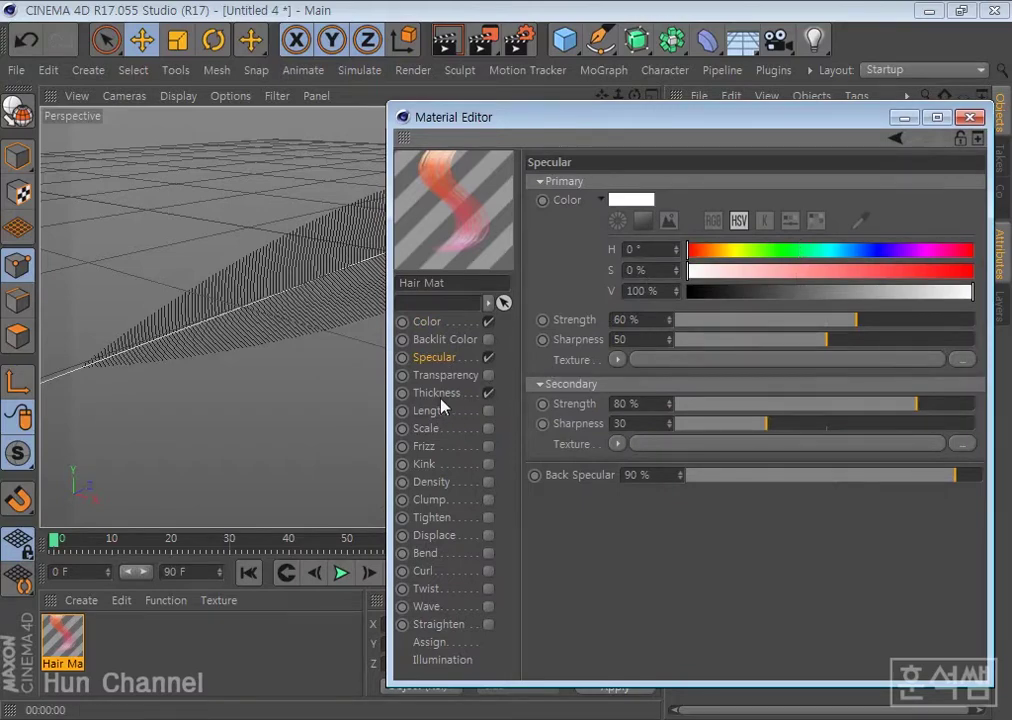
# Raise the Hair Mat's Thickness root value step by step to 2 cm.
pyautogui.click(441, 400)
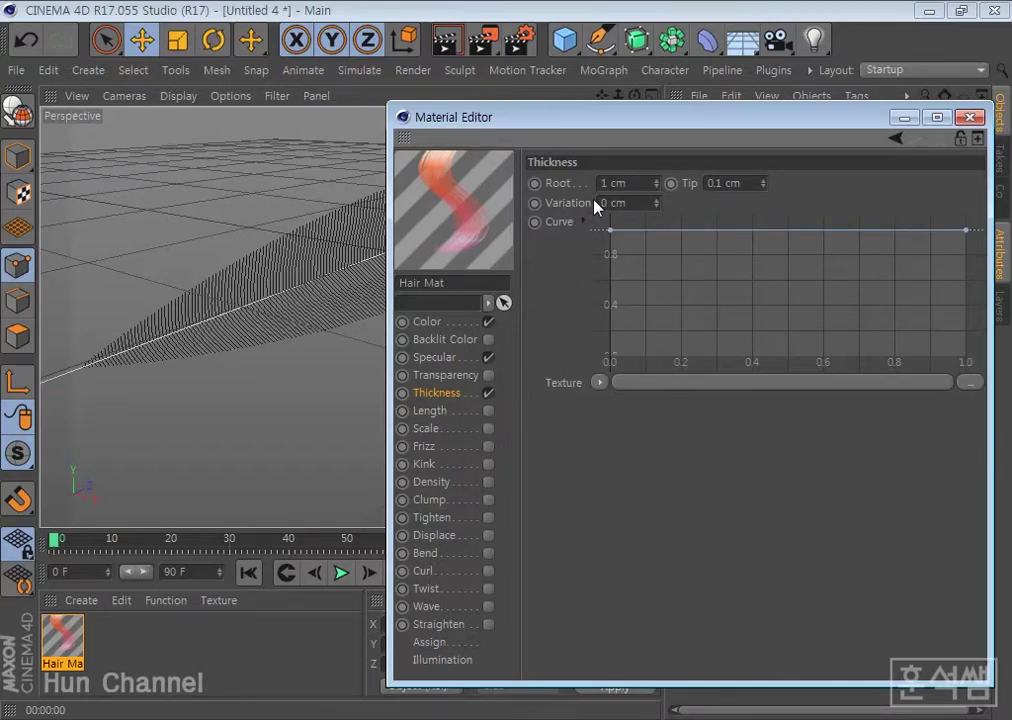
pyautogui.click(656, 182)
pyautogui.click(656, 182)
pyautogui.click(656, 182)
pyautogui.click(656, 182)
pyautogui.click(656, 182)
pyautogui.click(656, 182)
pyautogui.click(656, 182)
pyautogui.click(657, 182)
pyautogui.click(657, 182)
# Move the Material Editor aside and render a preview of the feather.
pyautogui.moveTo(646, 119); pyautogui.dragTo(613, 243)
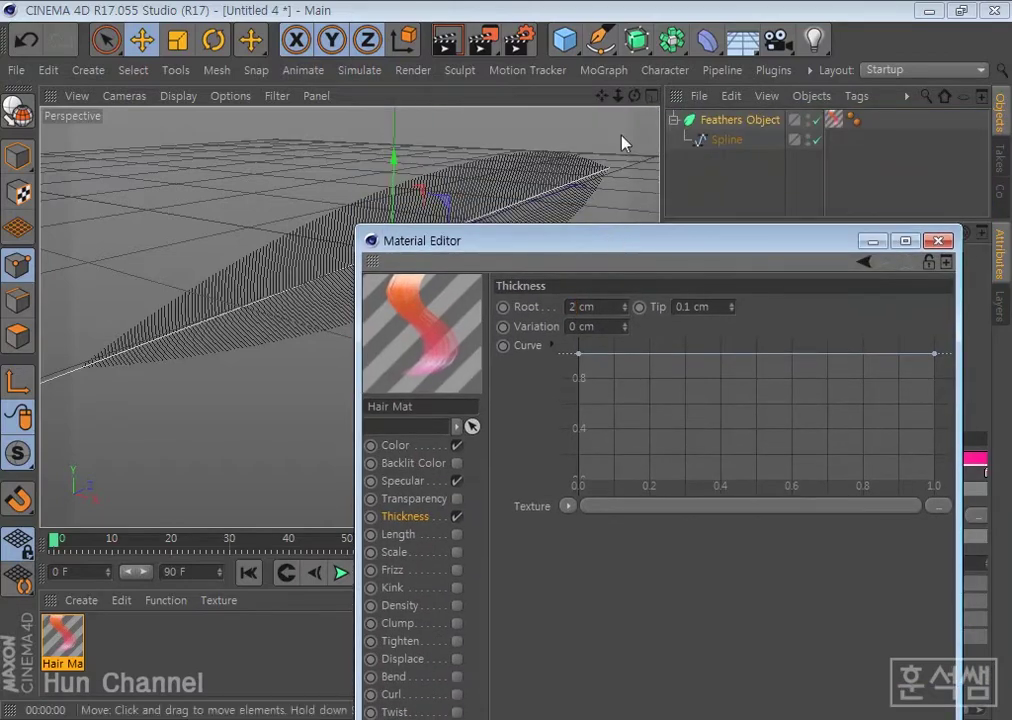
pyautogui.click(446, 42)
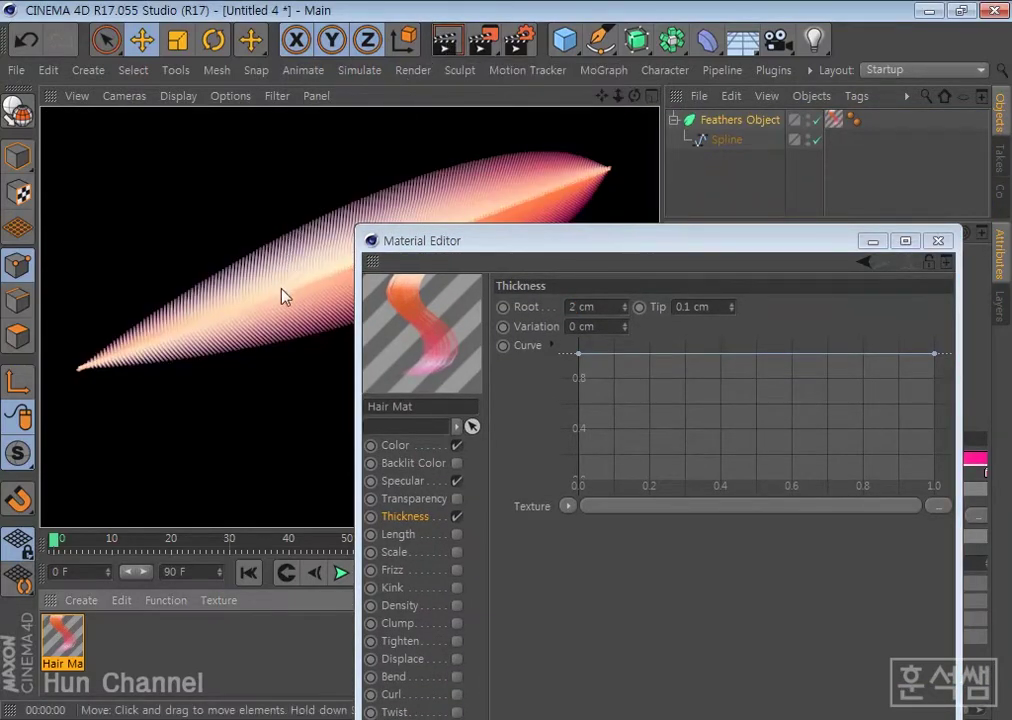
pyautogui.click(219, 308)
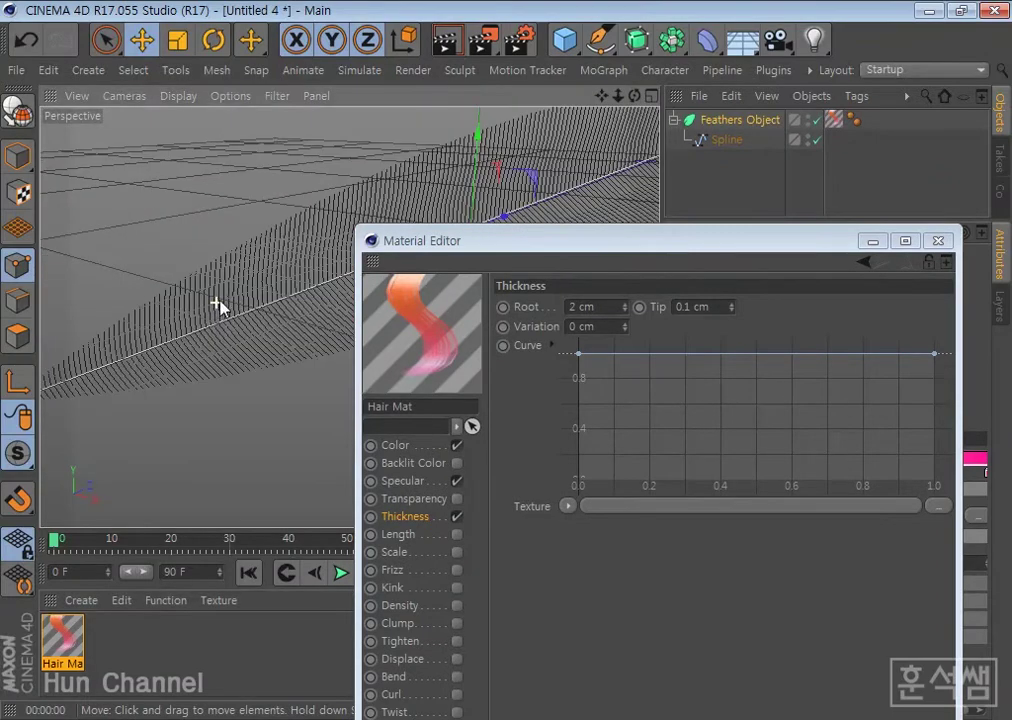
# Try a 1 cm root thickness with 1 cm variation and render the feather.
pyautogui.click(446, 42)
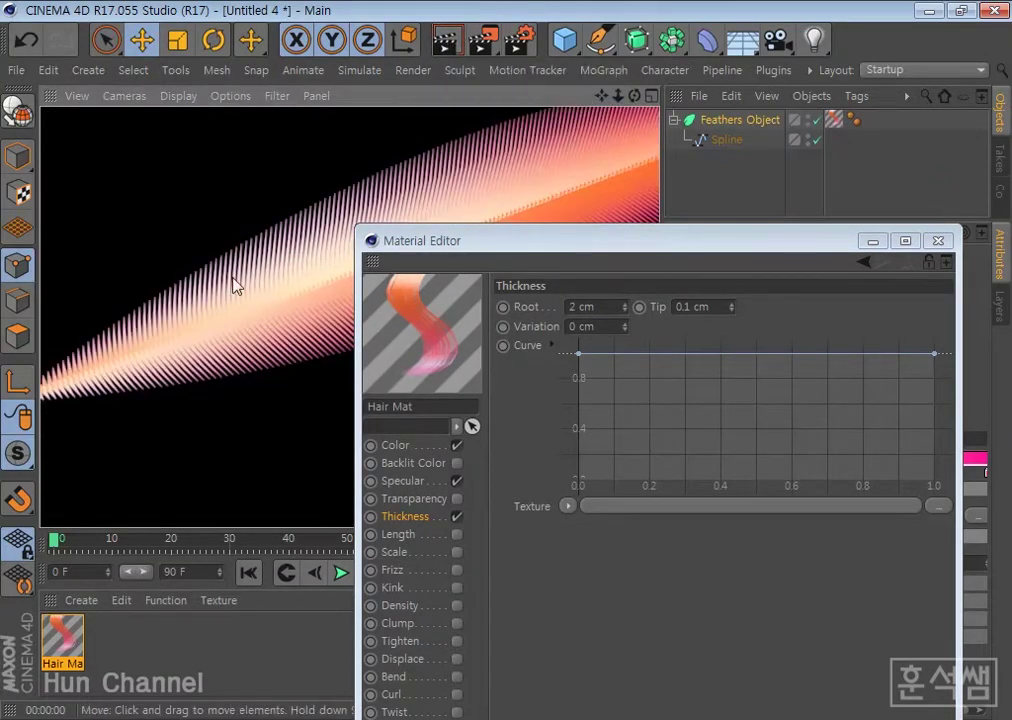
pyautogui.doubleClick(577, 308)
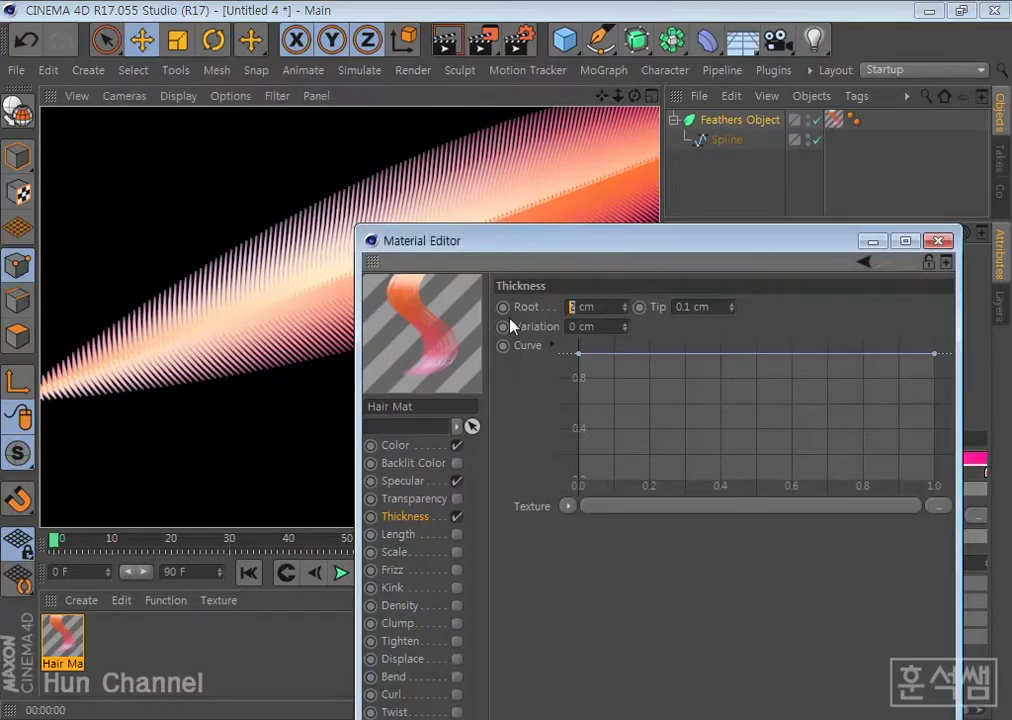
pyautogui.write('1')
pyautogui.press('Tab')
pyautogui.write('1')
pyautogui.press('Return')
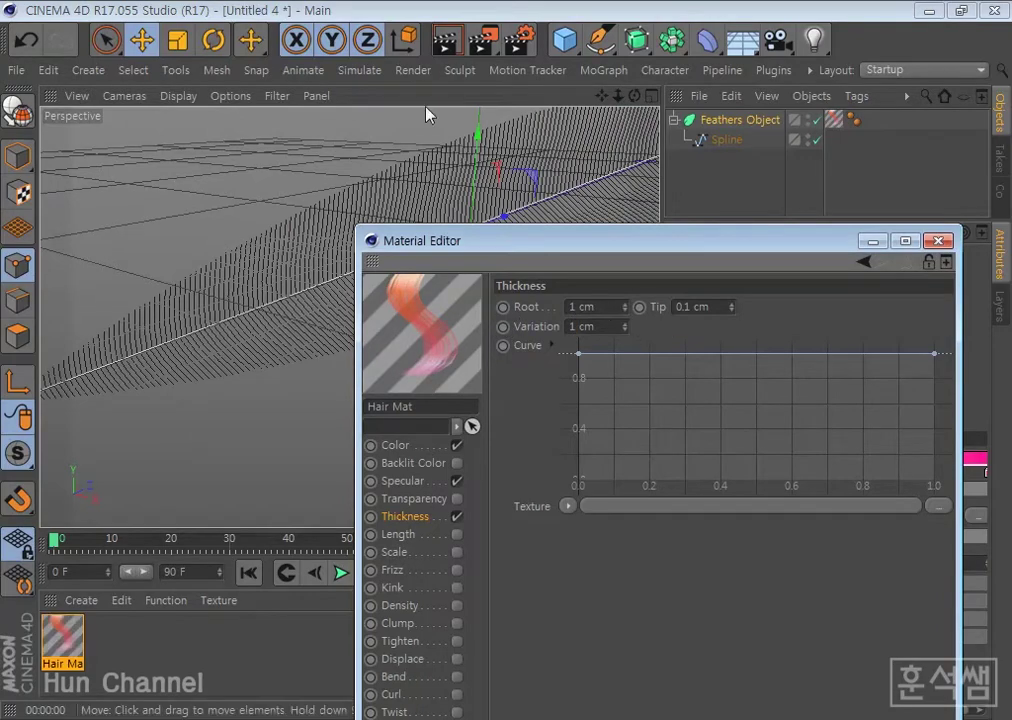
pyautogui.click(451, 50)
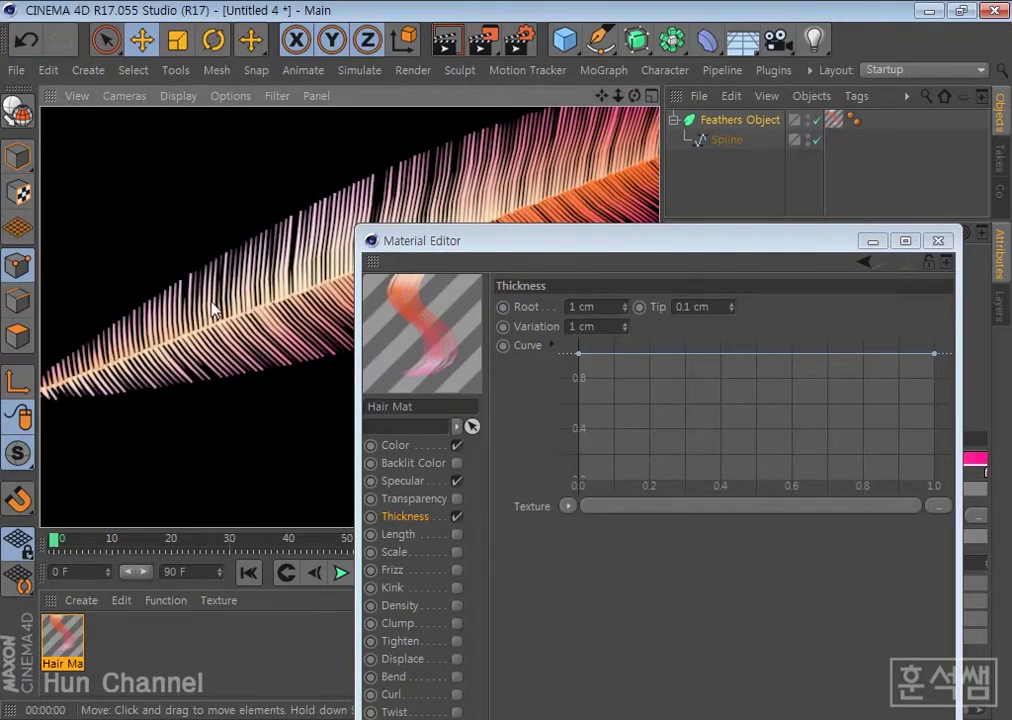
# Reset thickness variation to 0 cm, set root thickness to 1.2 cm, and re-render.
pyautogui.click(573, 326)
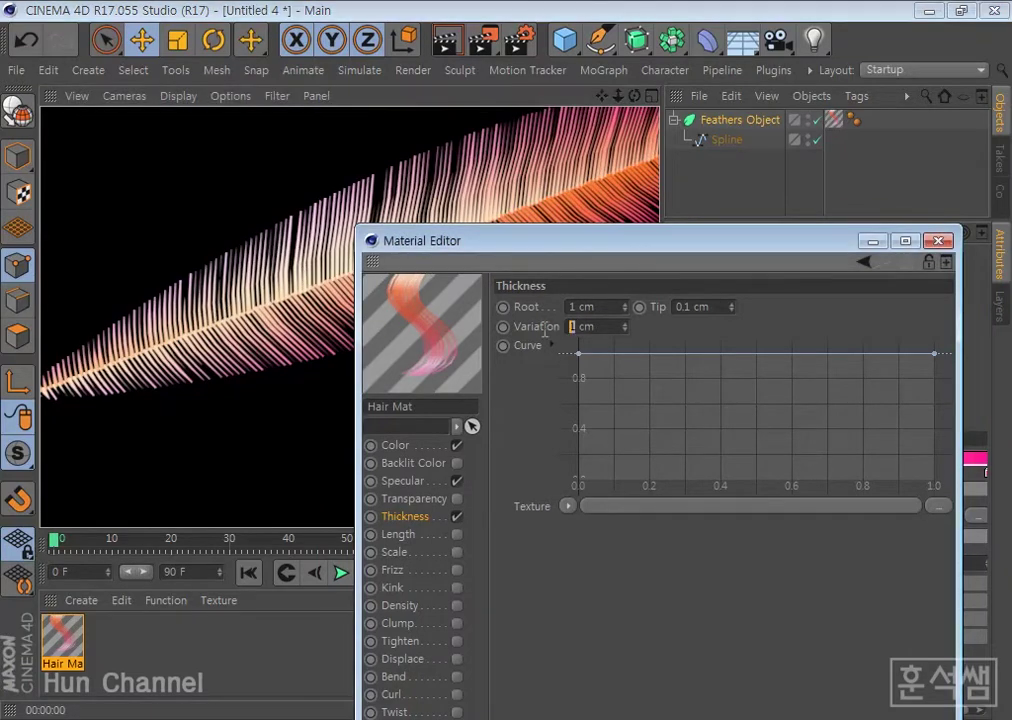
pyautogui.write('0')
pyautogui.press('Return')
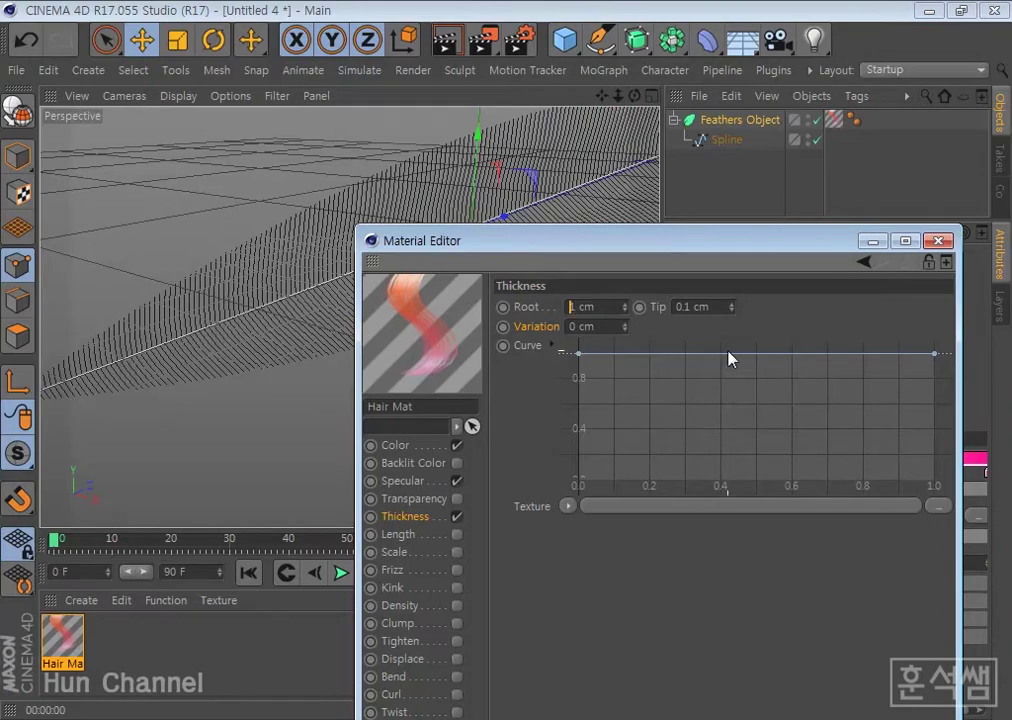
pyautogui.press('Tab')
pyautogui.write('12')
pyautogui.press('Return')
pyautogui.press('Tab')
pyautogui.write('1')
pyautogui.write('.2')
pyautogui.press('Return')
pyautogui.click(452, 42)
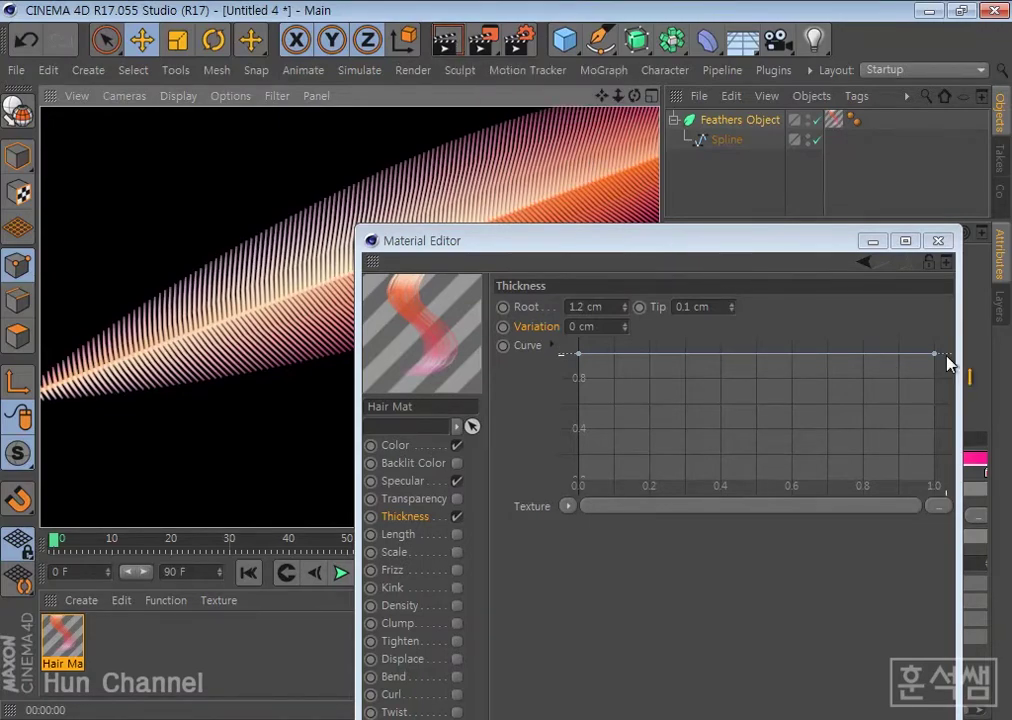
# Taper the thickness curve down to zero at the tip and render to check it.
pyautogui.moveTo(936, 355); pyautogui.dragTo(934, 482)
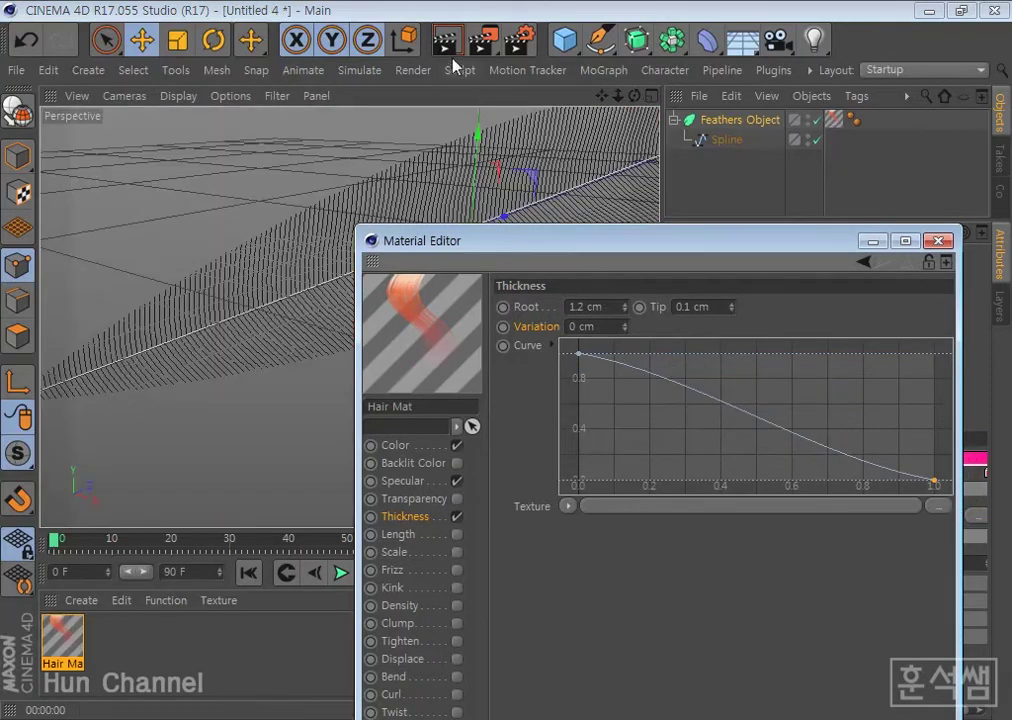
pyautogui.click(447, 42)
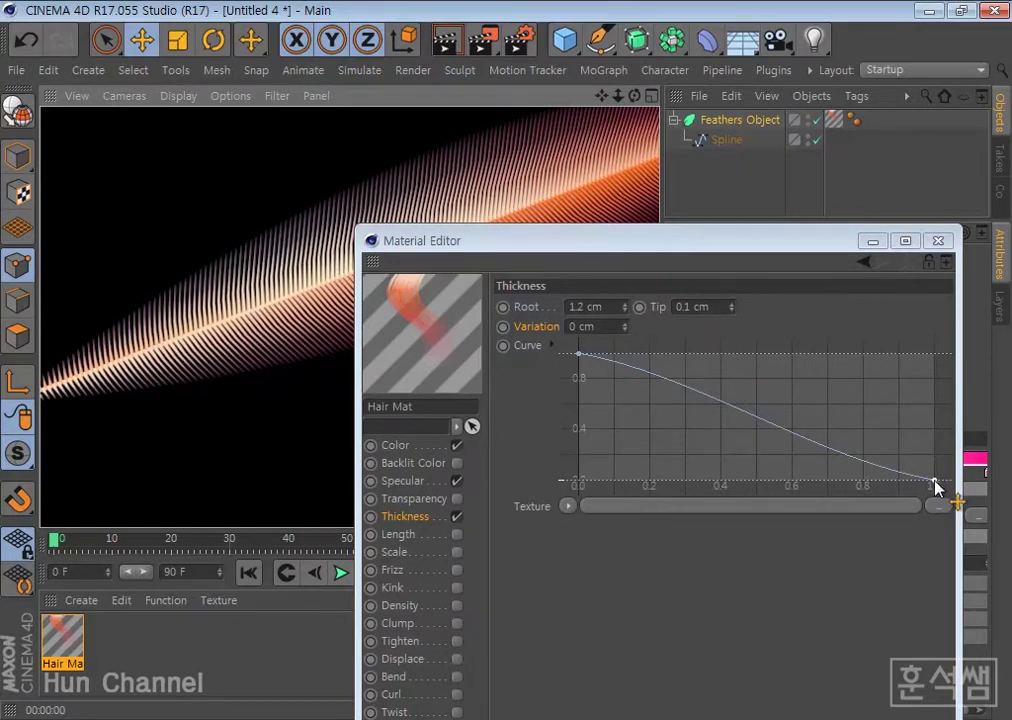
pyautogui.click(946, 505)
pyautogui.moveTo(943, 500)
pyautogui.mouseDown()
pyautogui.moveTo(949, 380)
pyautogui.moveTo(938, 481)
pyautogui.mouseUp()
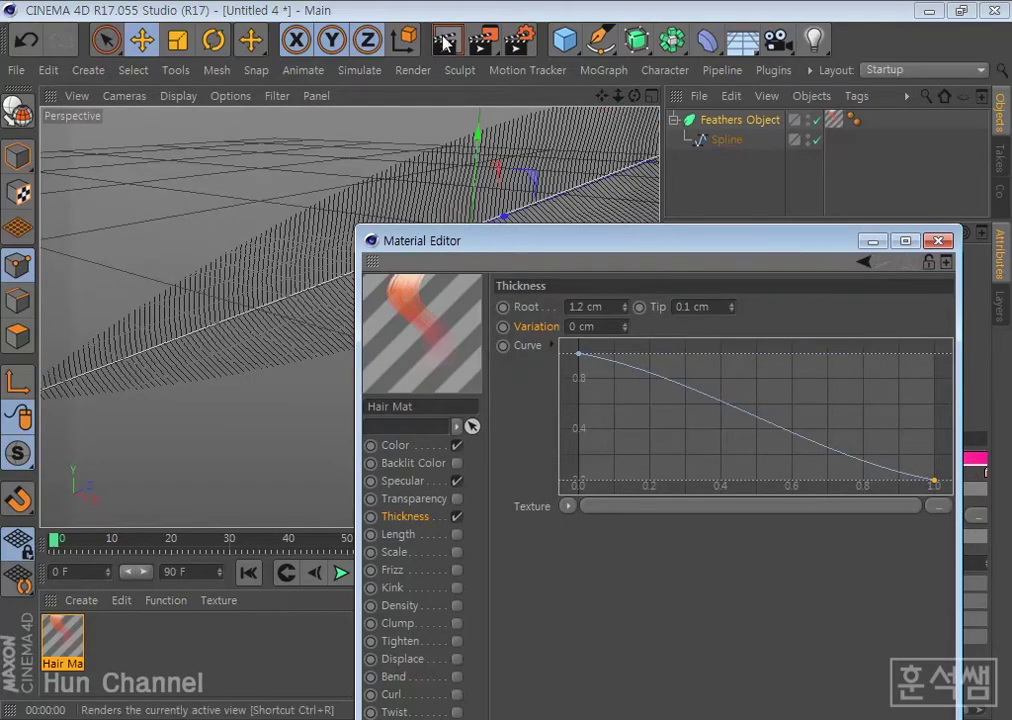
pyautogui.click(446, 42)
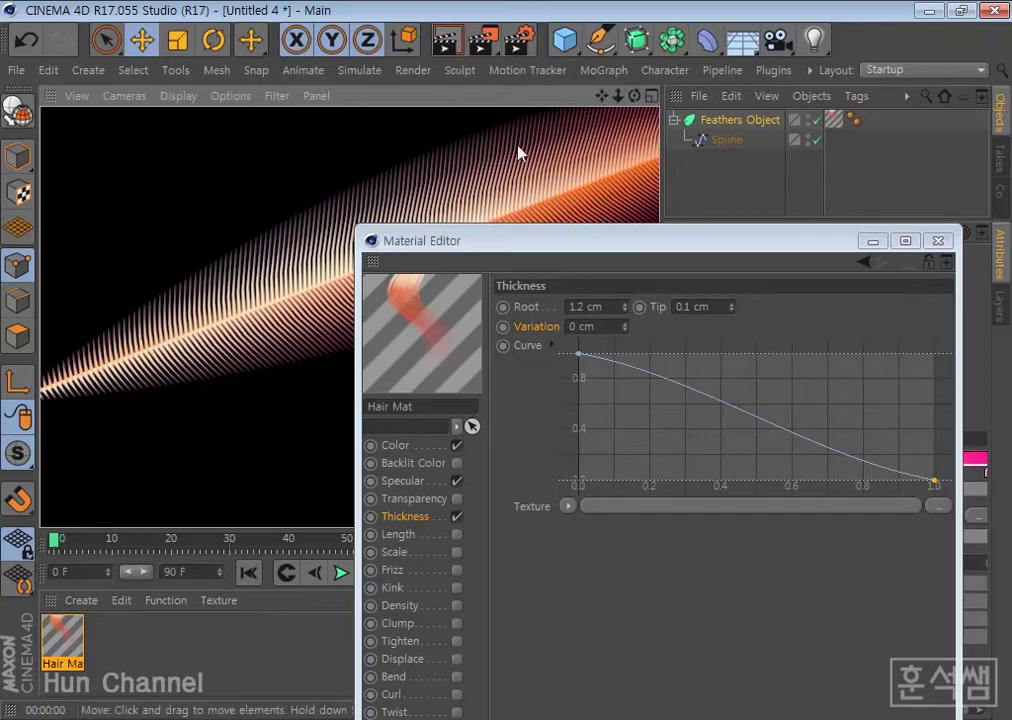
# Make the curve points soft and bend the thickness curve into an arch ending near 0.1, then render.
pyautogui.moveTo(578, 354); pyautogui.dragTo(576, 482)
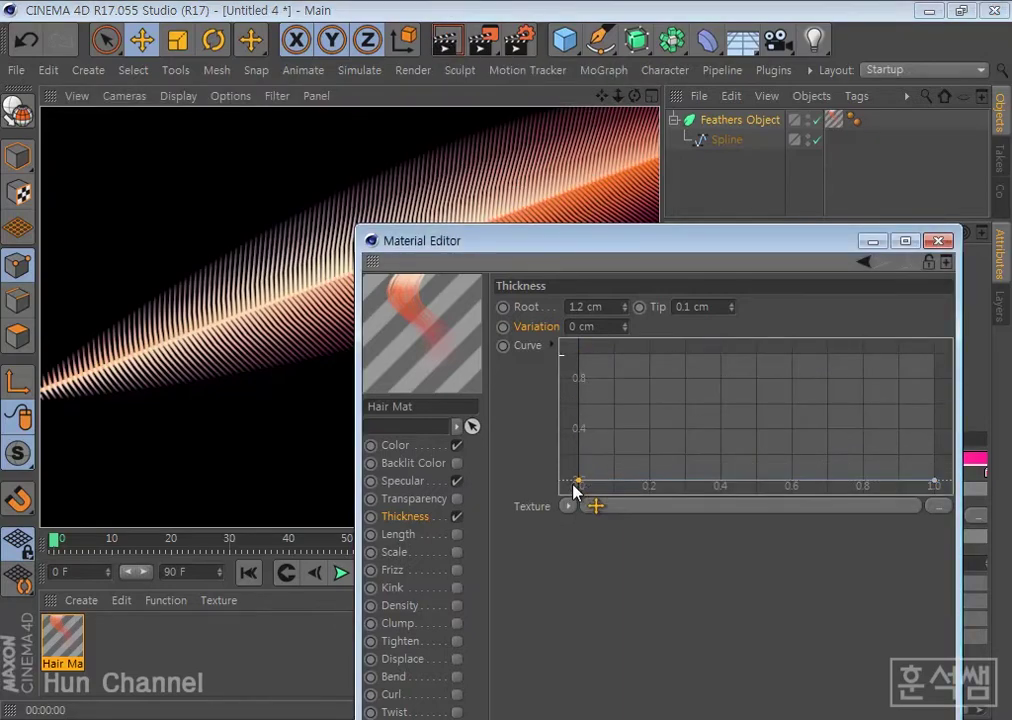
pyautogui.rightClick(578, 487)
pyautogui.moveTo(640, 593)
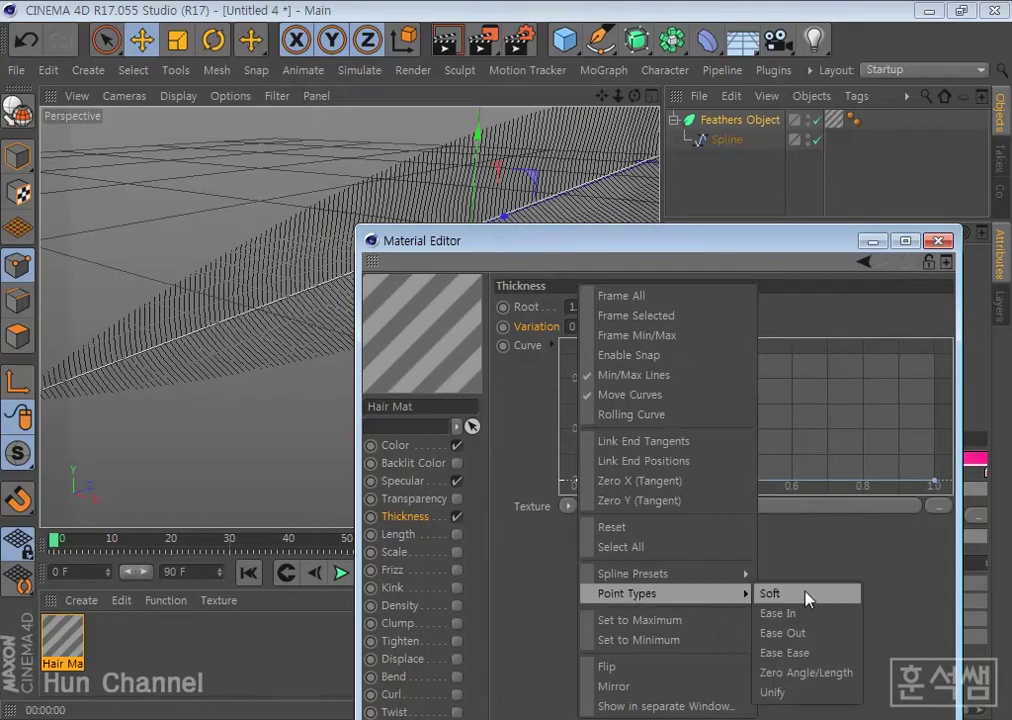
pyautogui.click(808, 597)
pyautogui.moveTo(624, 486); pyautogui.dragTo(660, 332)
pyautogui.click(934, 482)
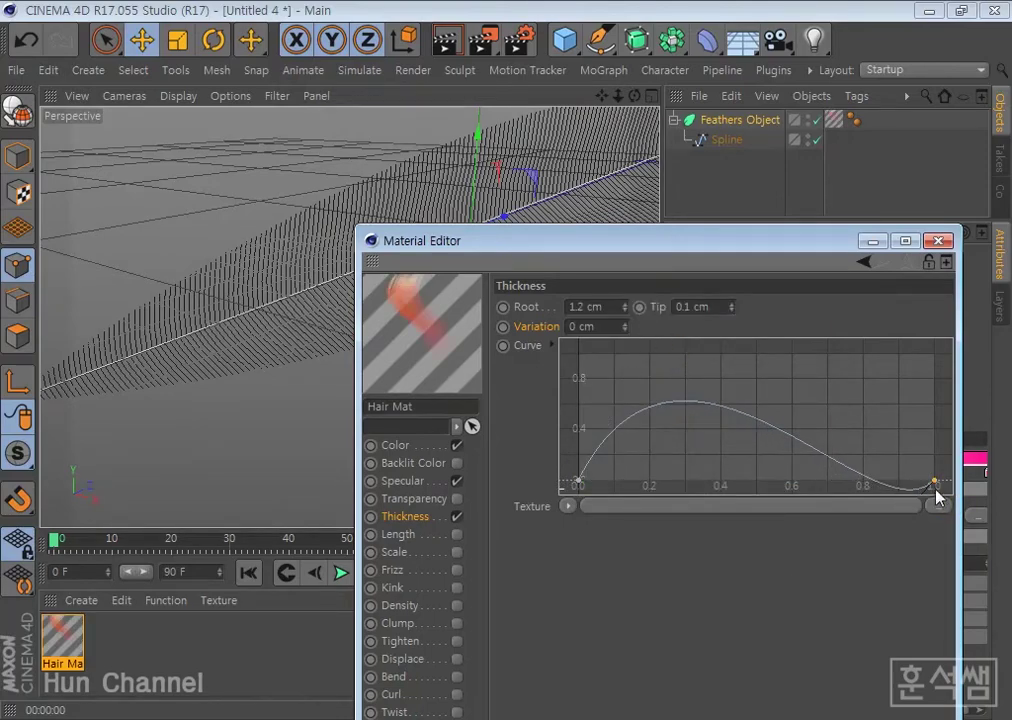
pyautogui.moveTo(934, 483); pyautogui.dragTo(936, 429)
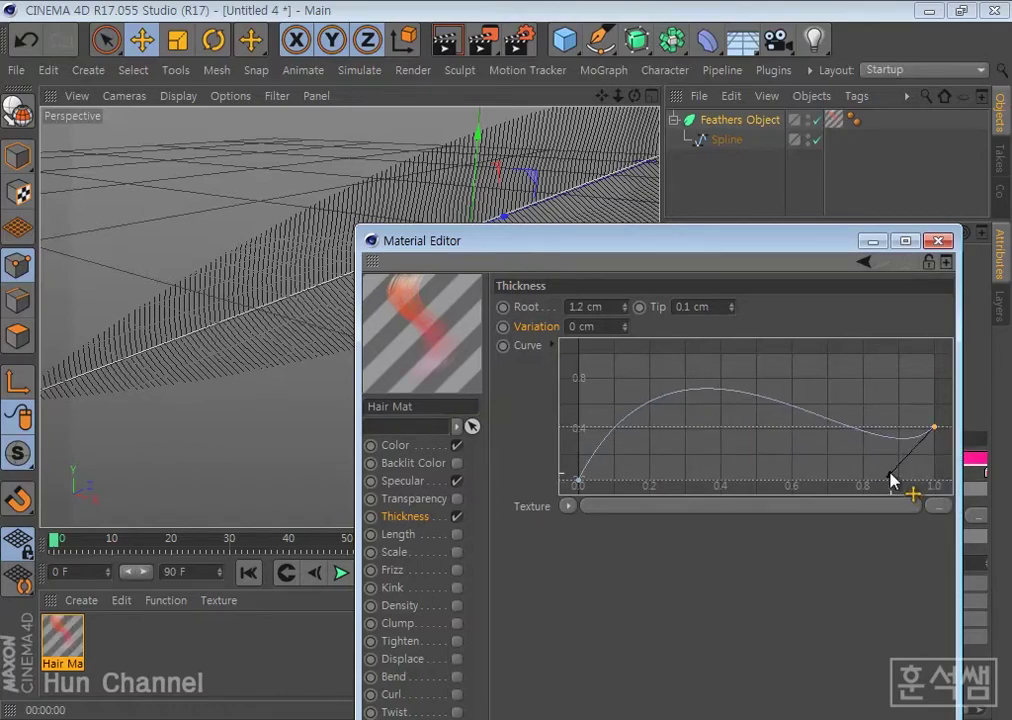
pyautogui.moveTo(890, 474); pyautogui.dragTo(875, 388)
pyautogui.moveTo(936, 436); pyautogui.dragTo(936, 468)
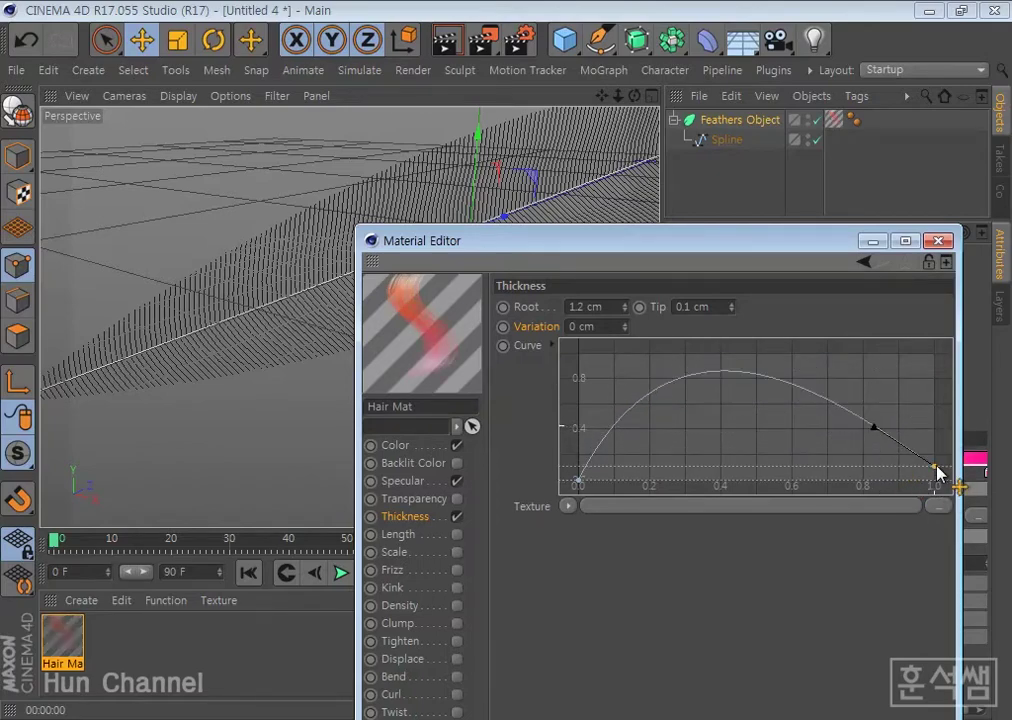
pyautogui.click(447, 42)
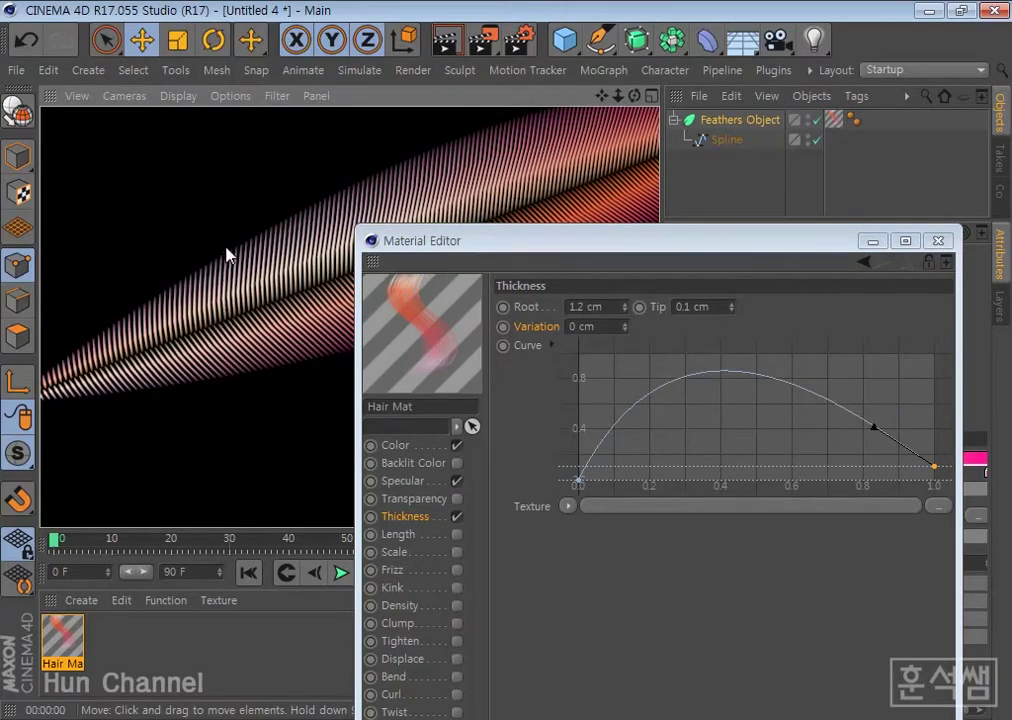
# Bring the curve's end to the baseline, steepen and raise the root end, and render the tapered barbs.
pyautogui.click(578, 481)
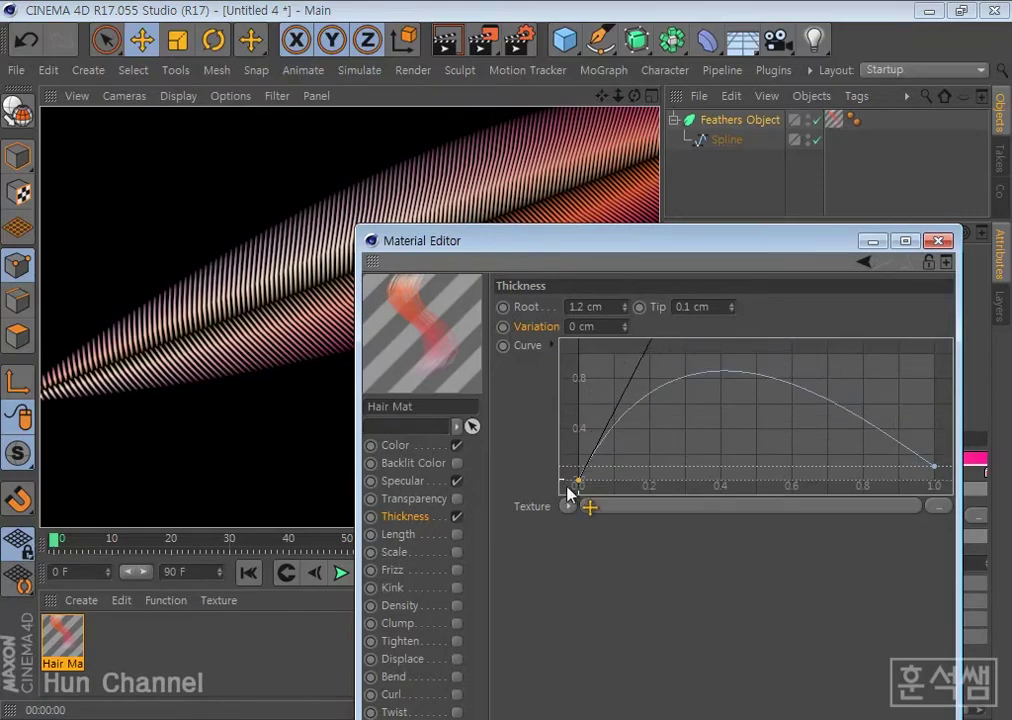
pyautogui.scroll(-2, 652, 424)
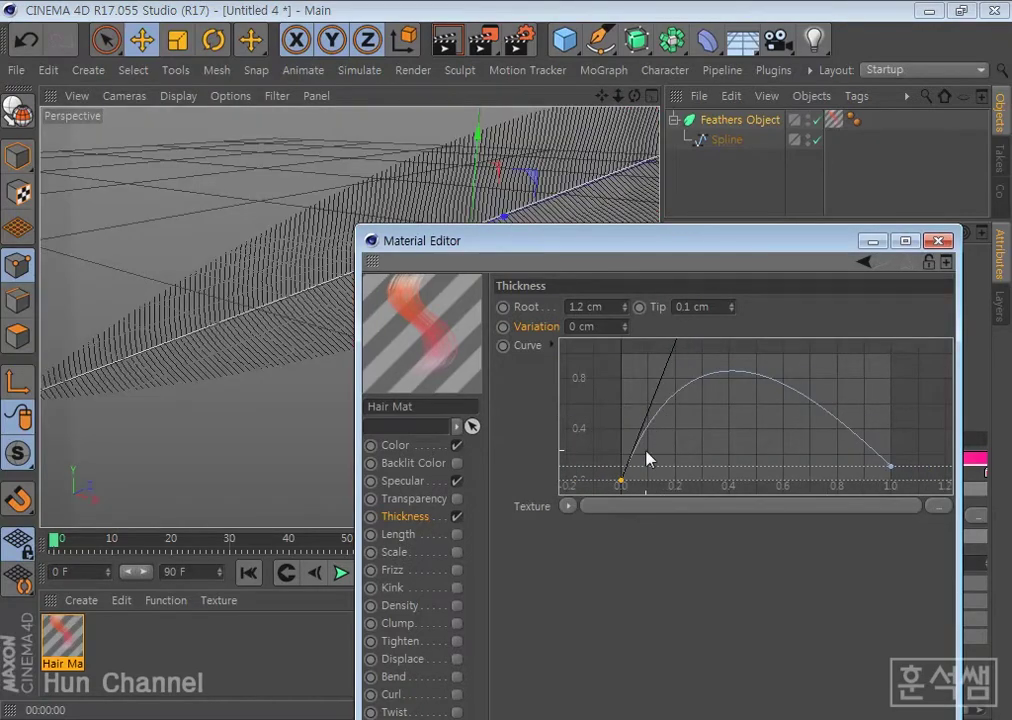
pyautogui.click(890, 466)
pyautogui.moveTo(866, 452)
pyautogui.mouseDown()
pyautogui.moveTo(893, 462)
pyautogui.moveTo(846, 447)
pyautogui.mouseUp()
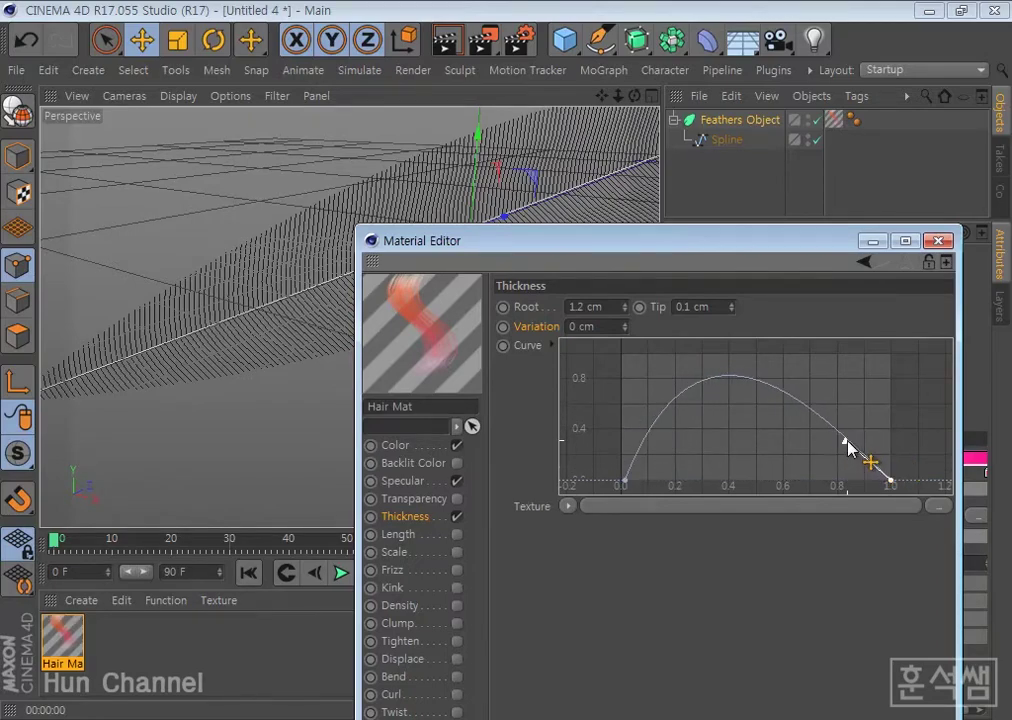
pyautogui.moveTo(846, 447); pyautogui.dragTo(870, 473)
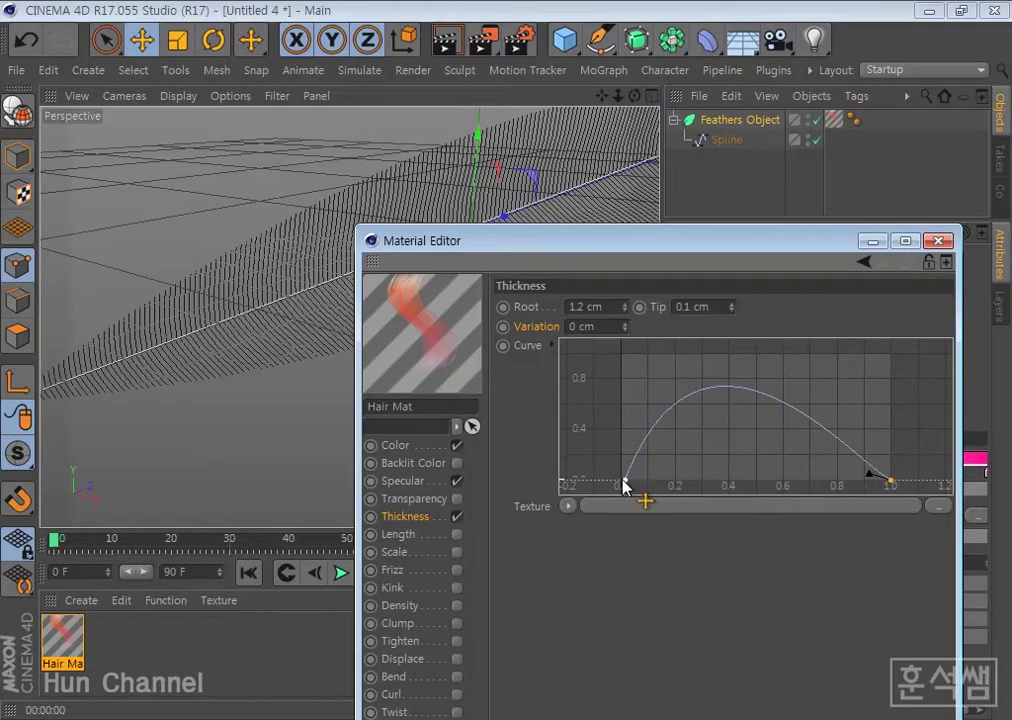
pyautogui.moveTo(625, 481); pyautogui.dragTo(641, 379)
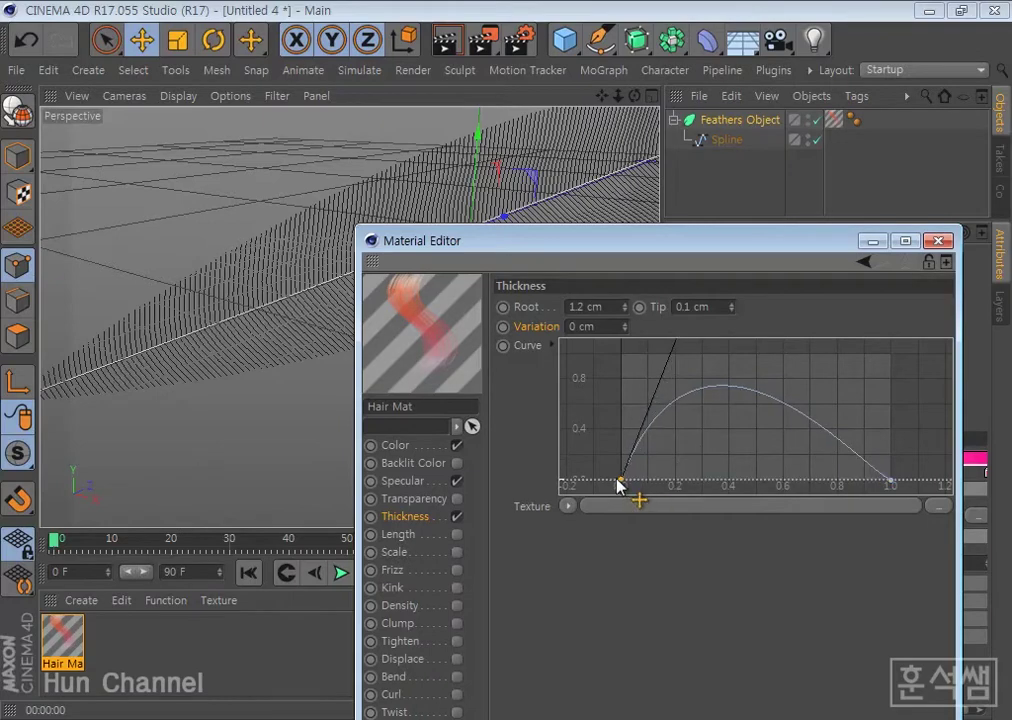
pyautogui.click(447, 42)
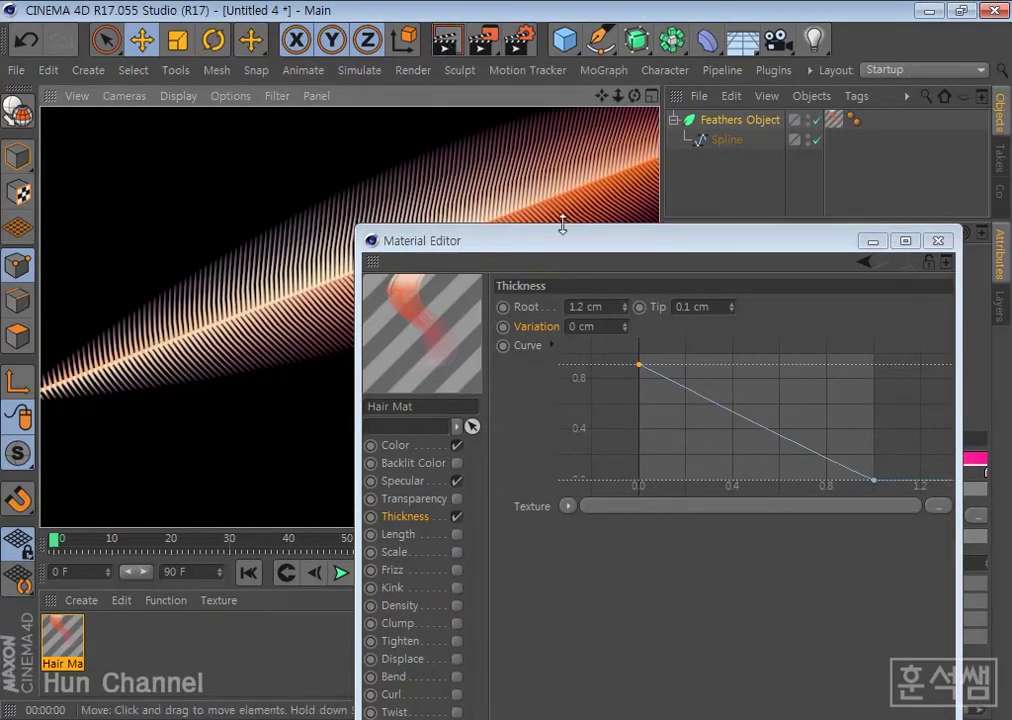
pyautogui.moveTo(639, 366); pyautogui.dragTo(638, 356)
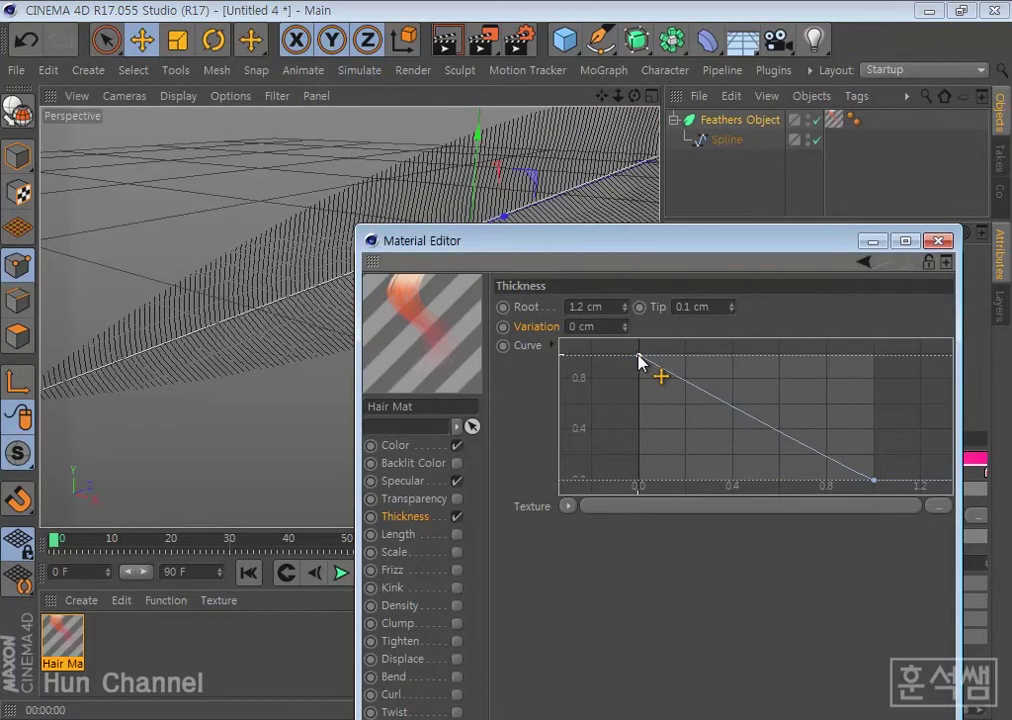
pyautogui.click(452, 44)
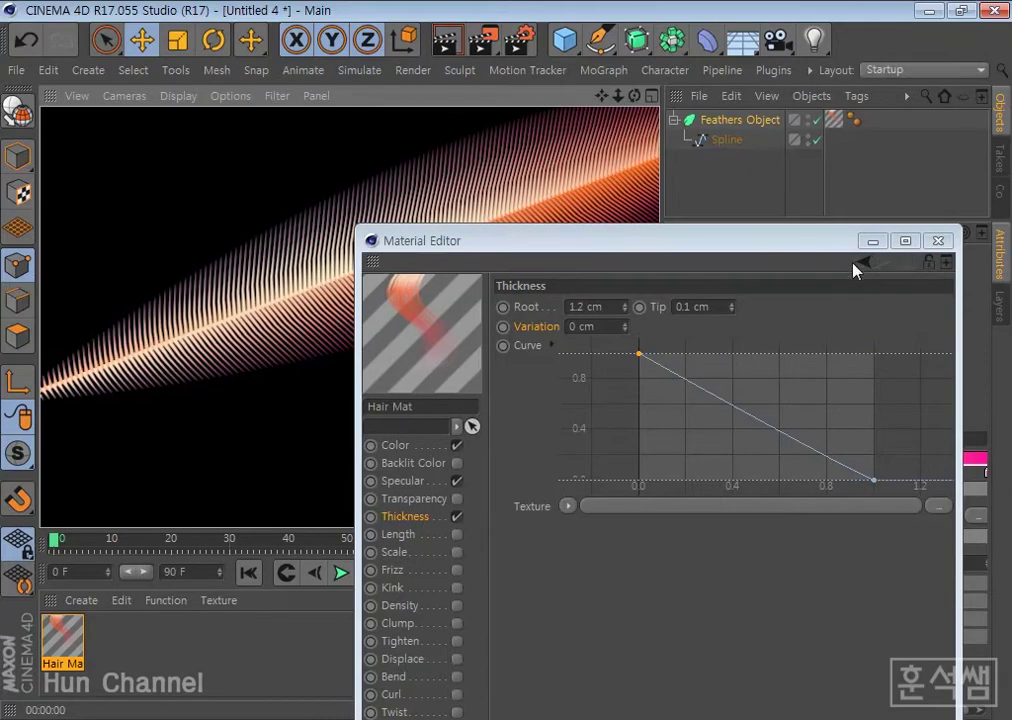
pyautogui.click(392, 570)
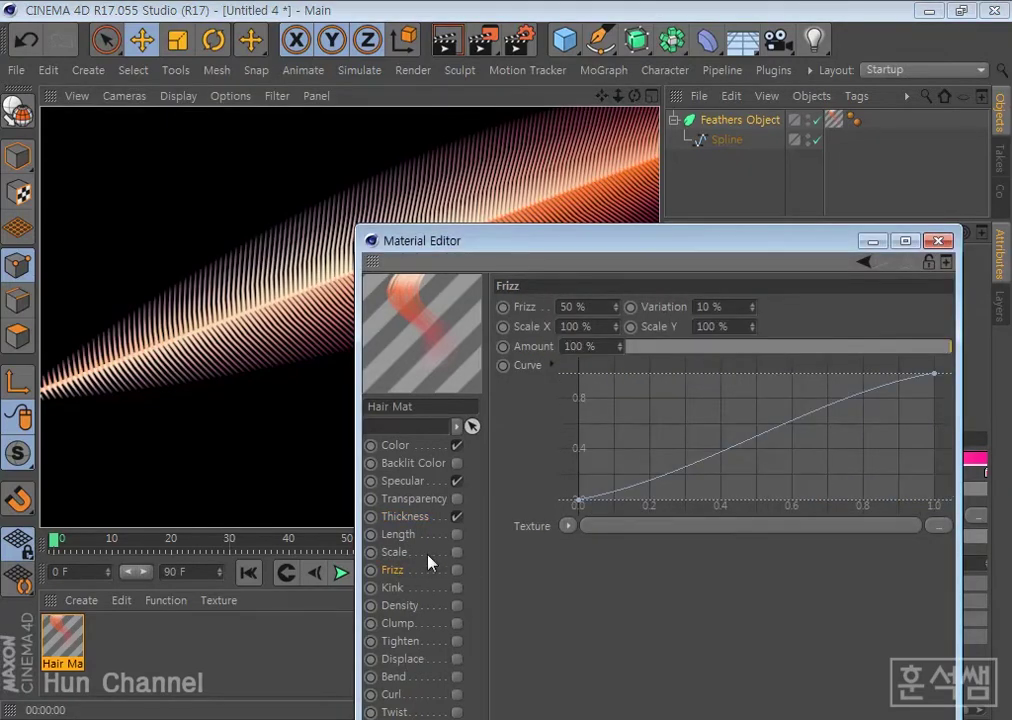
pyautogui.click(410, 536)
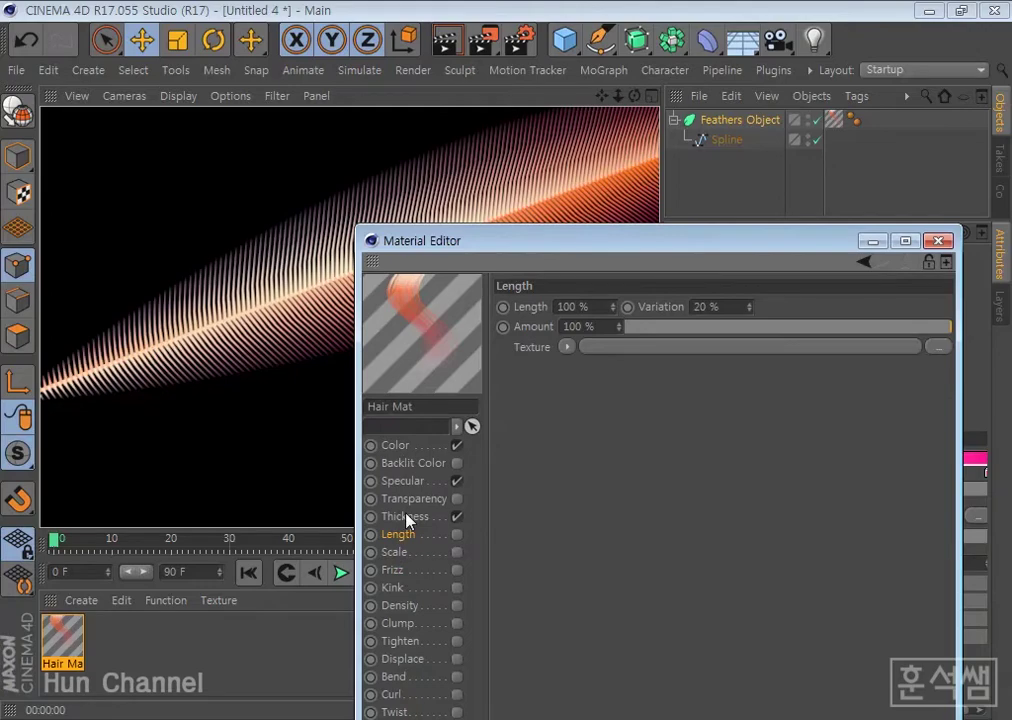
pyautogui.click(406, 517)
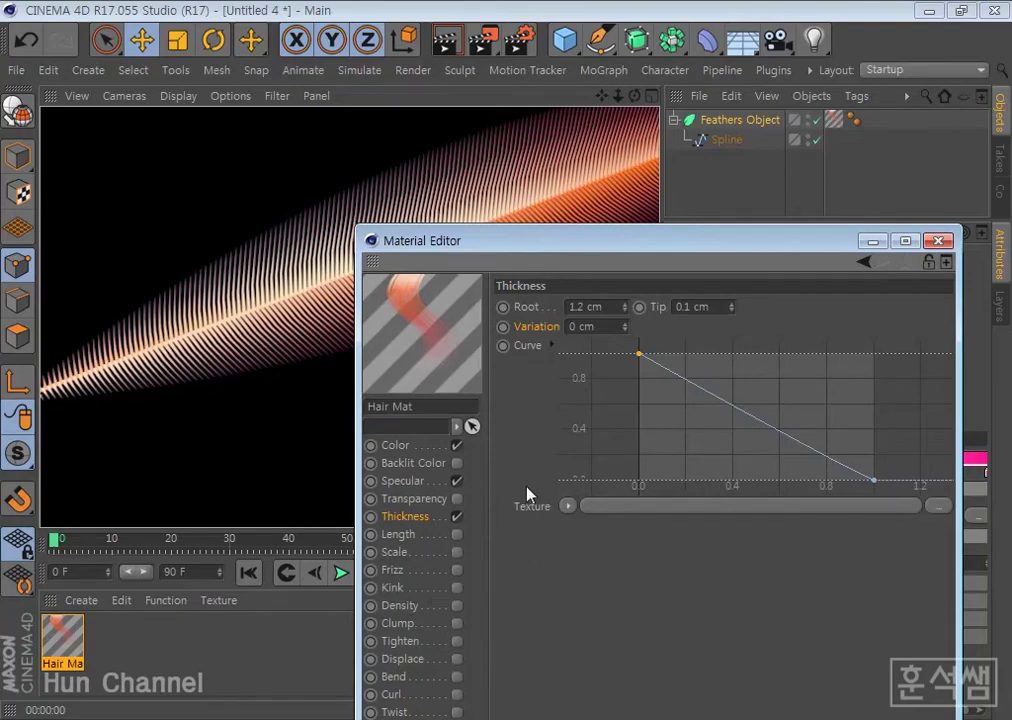
pyautogui.moveTo(548, 248); pyautogui.dragTo(557, 150)
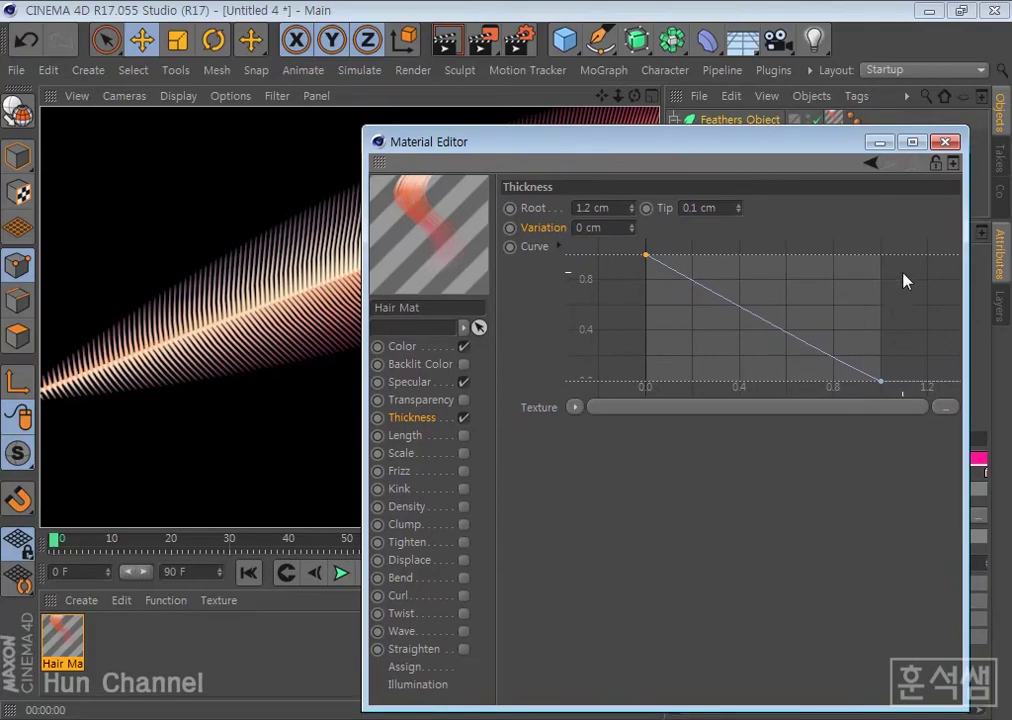
# Close the Material Editor and show the Feathers Object's Object properties.
pyautogui.click(944, 143)
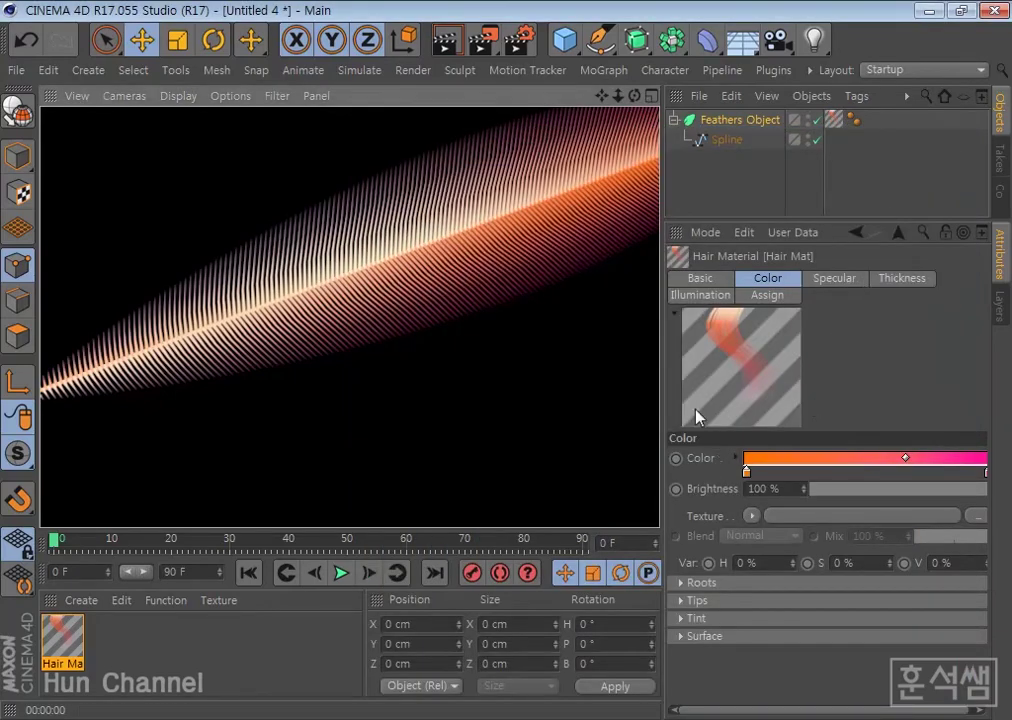
pyautogui.click(748, 121)
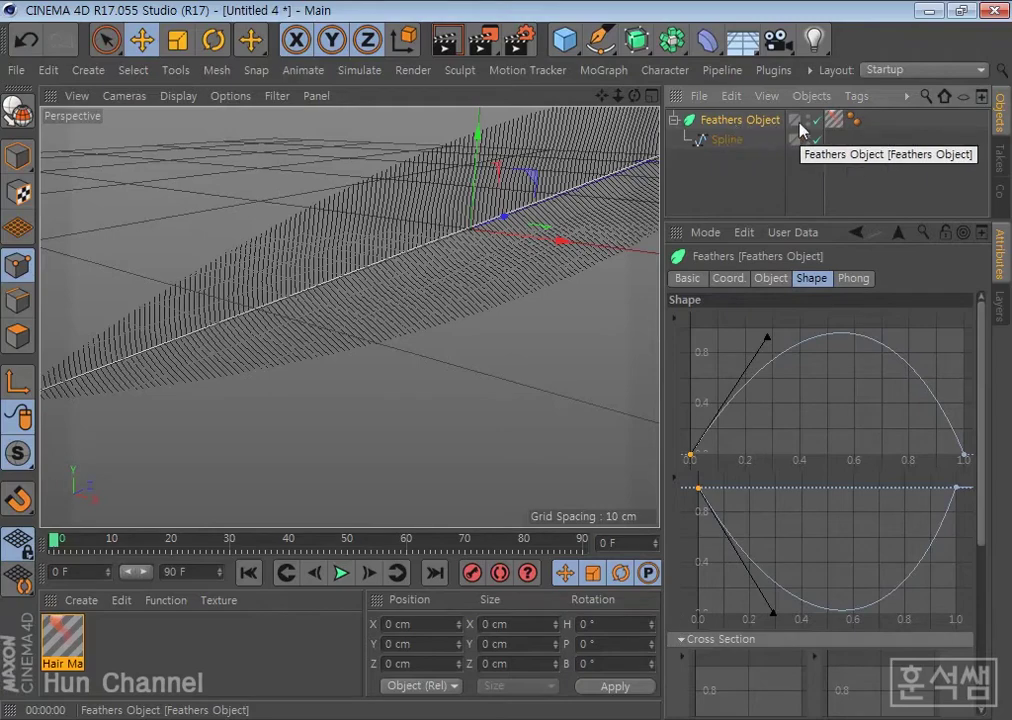
pyautogui.click(771, 279)
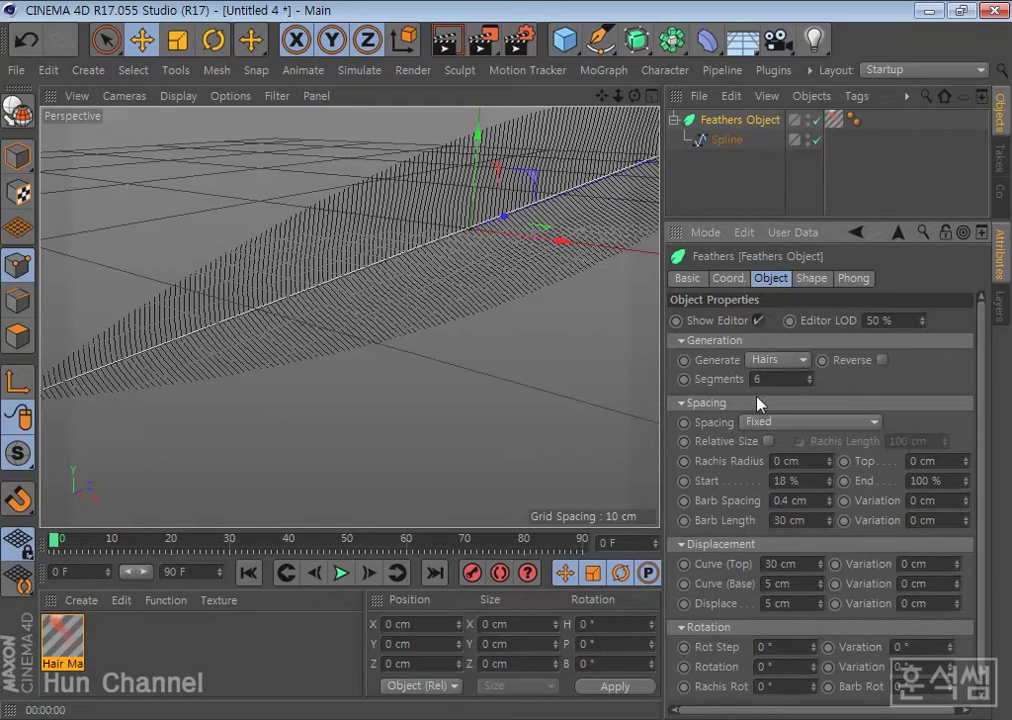
# Step Barb Spacing up to 0.7 cm, render, then settle it back at 0.6 cm.
pyautogui.click(829, 497)
pyautogui.click(829, 497)
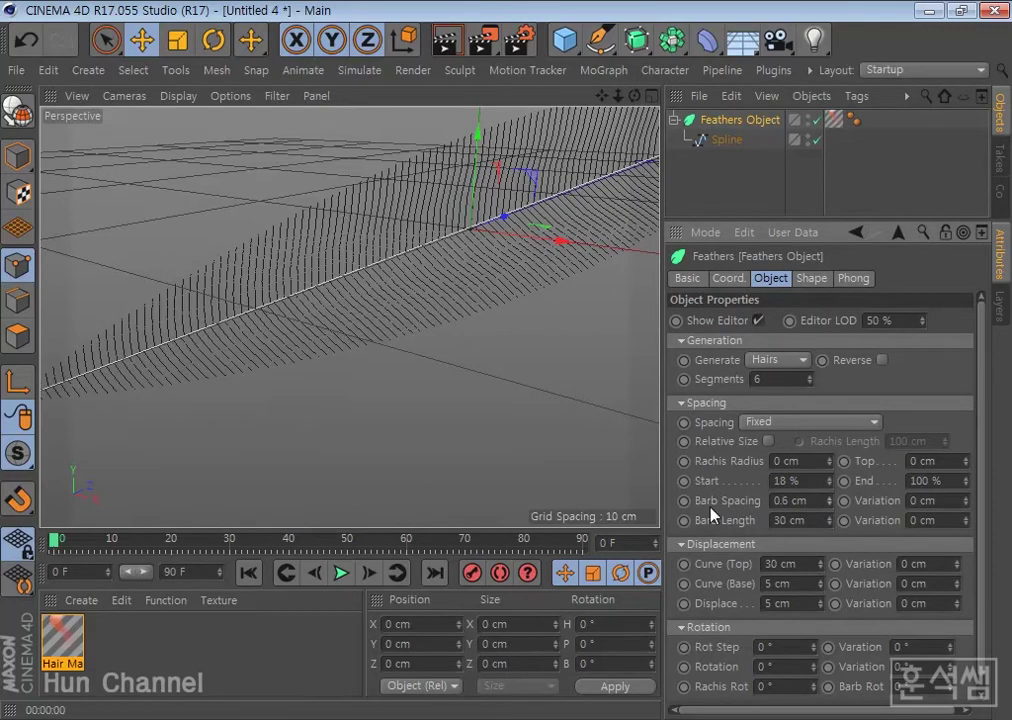
pyautogui.click(829, 497)
pyautogui.click(453, 47)
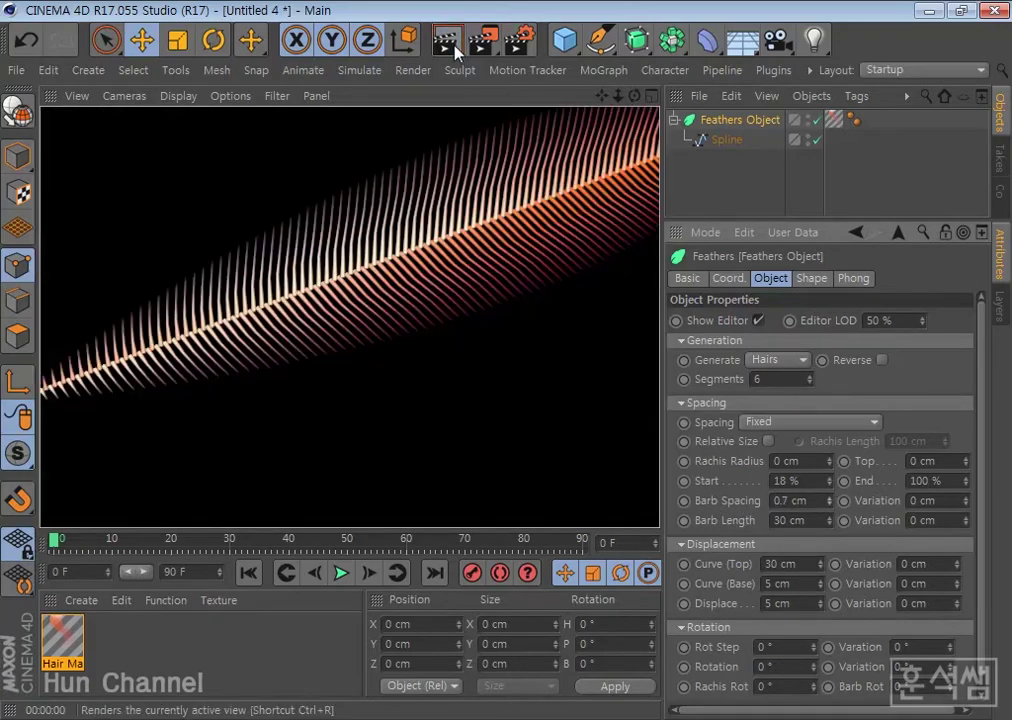
pyautogui.click(829, 504)
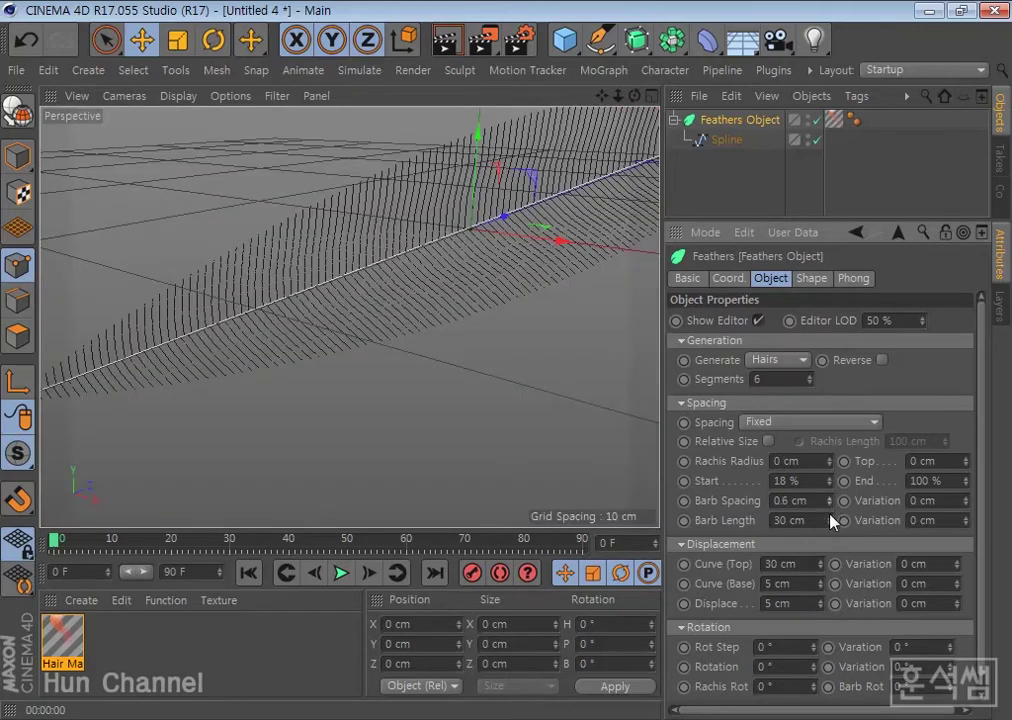
pyautogui.scroll(-2, 316, 316)
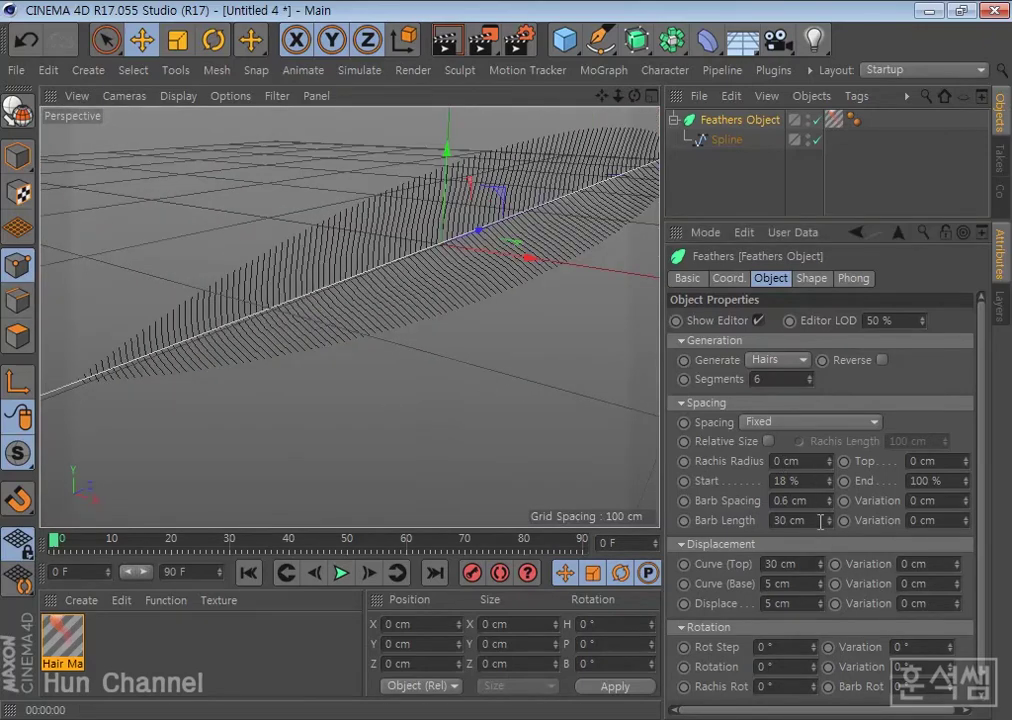
# Lengthen the barbs to 40 cm and set Barb Spacing Variation to 0.2 cm.
pyautogui.moveTo(828, 518); pyautogui.dragTo(829, 522)
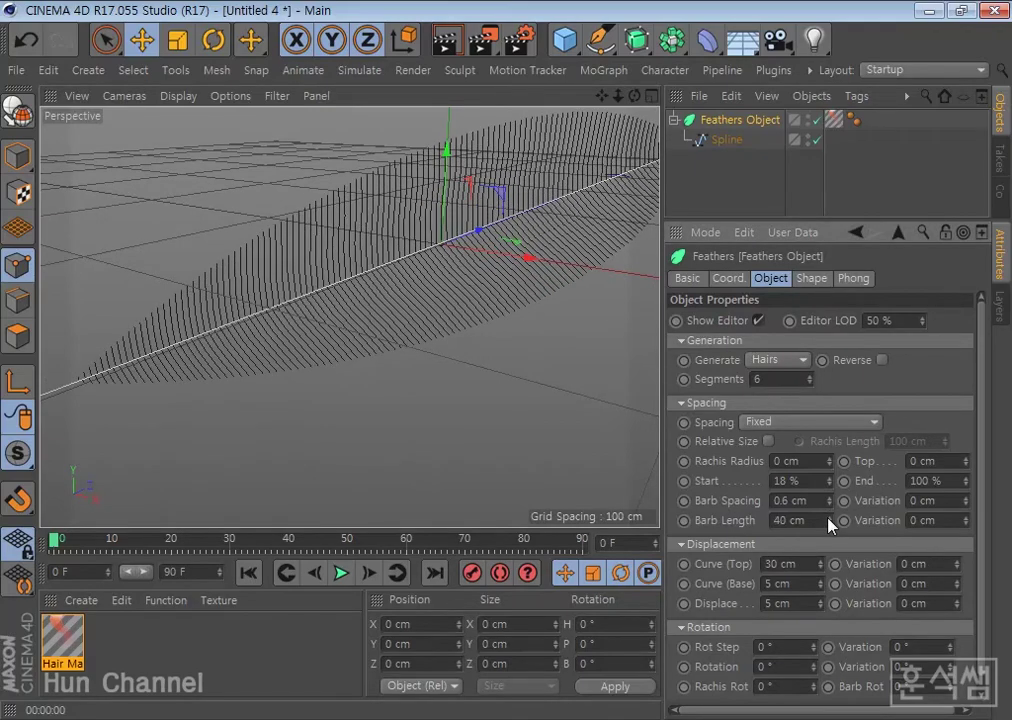
pyautogui.click(966, 498)
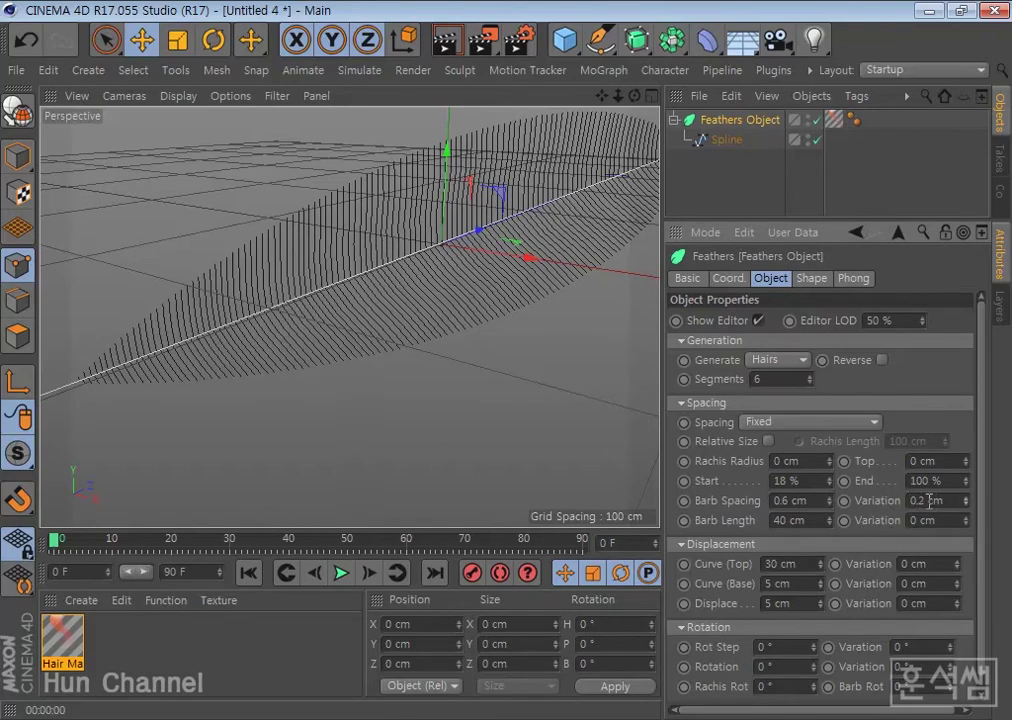
pyautogui.doubleClick(922, 500)
pyautogui.write('0.2')
pyautogui.press('Return')
# Reset Barb Length Variation to 0 cm.
pyautogui.moveTo(970, 521); pyautogui.dragTo(967, 518)
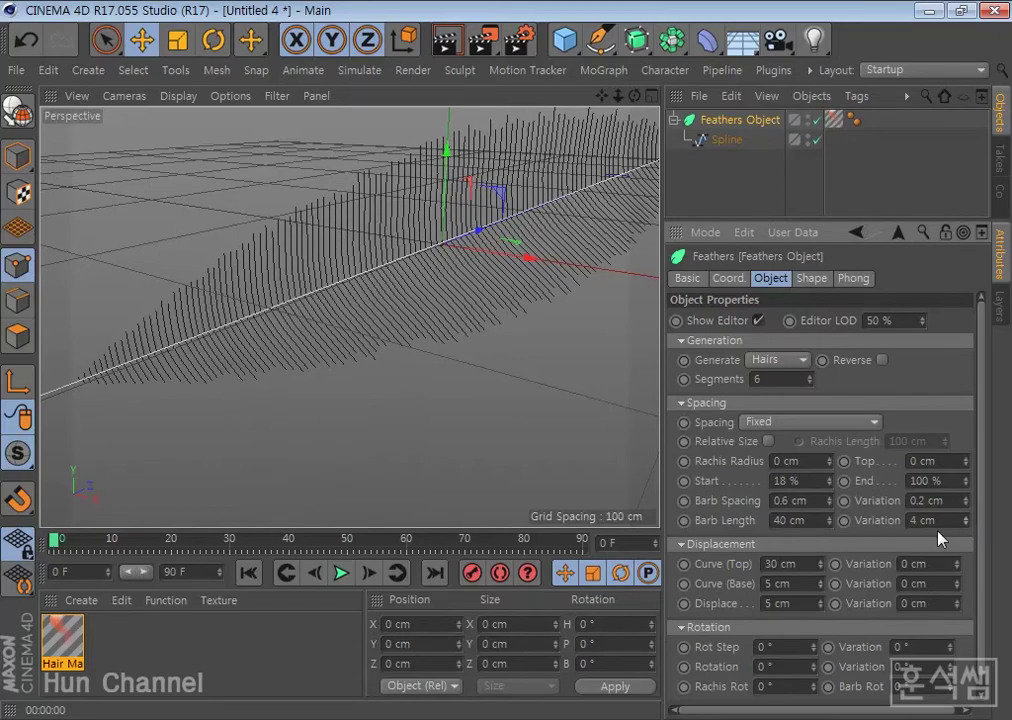
pyautogui.doubleClick(914, 520)
pyautogui.write('0')
pyautogui.press('Return')
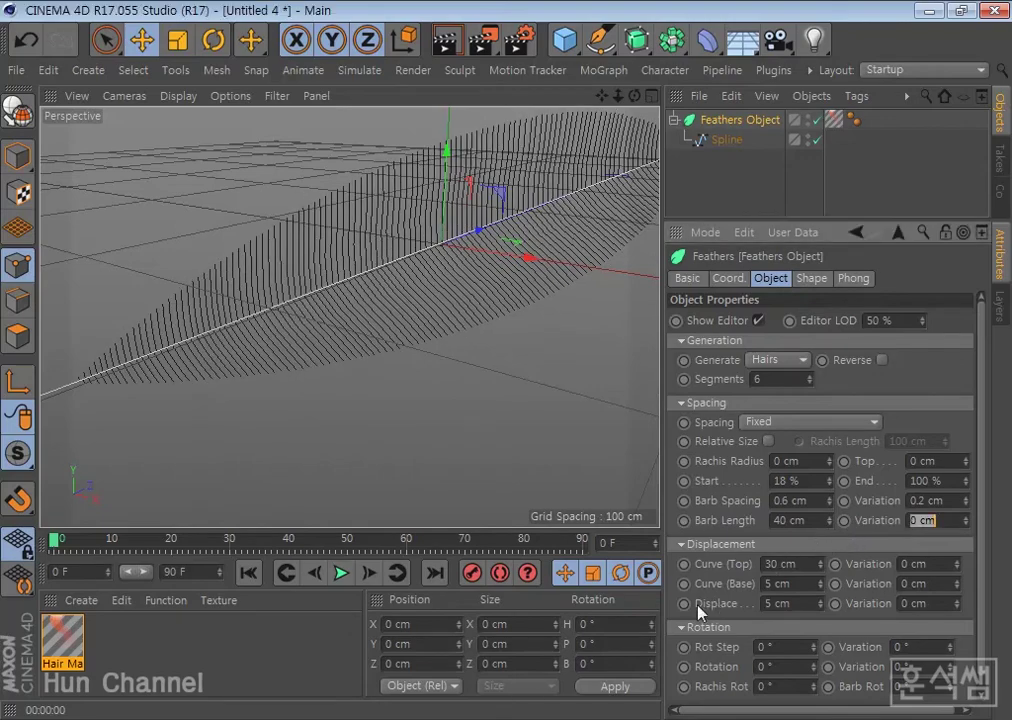
pyautogui.scroll(-1, 685, 612)
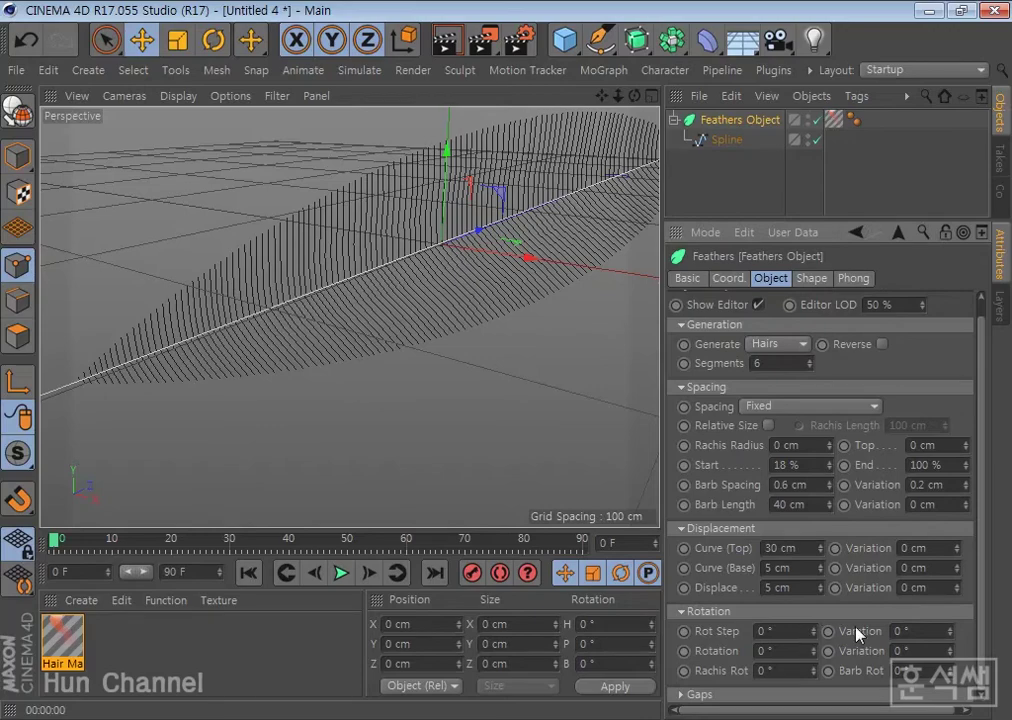
pyautogui.click(815, 629)
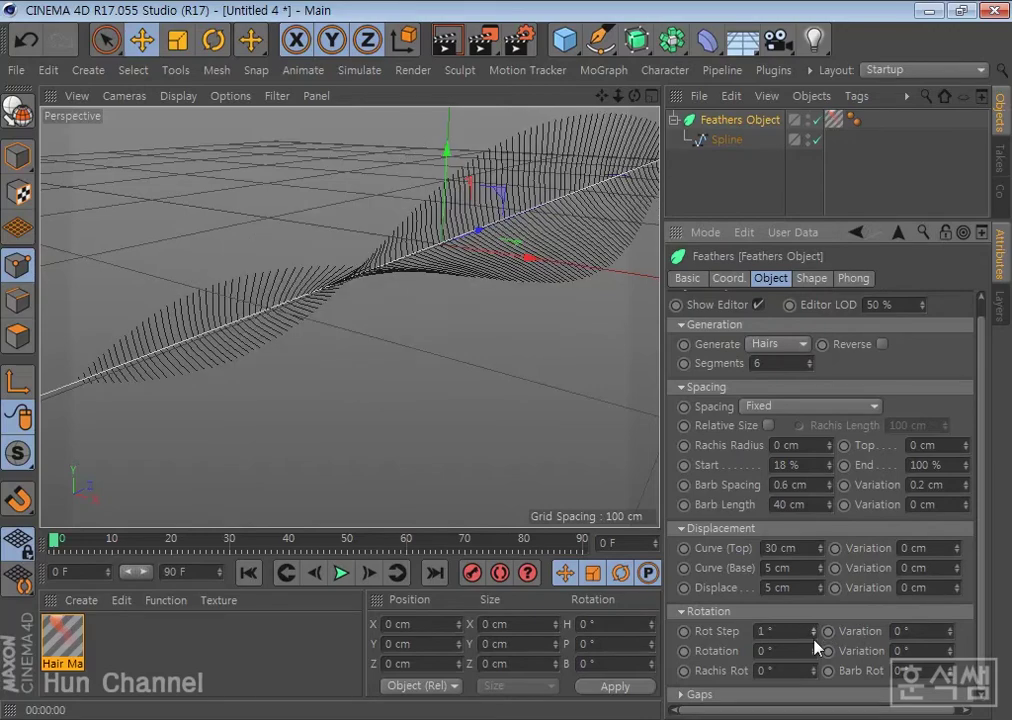
pyautogui.click(814, 635)
pyautogui.click(814, 635)
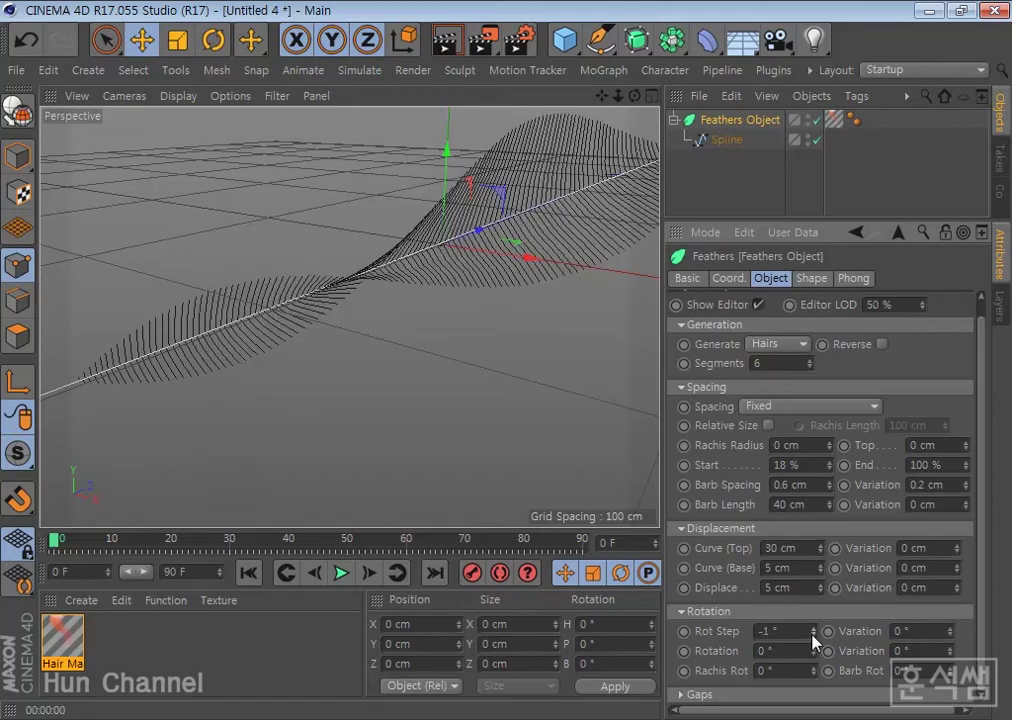
pyautogui.click(817, 627)
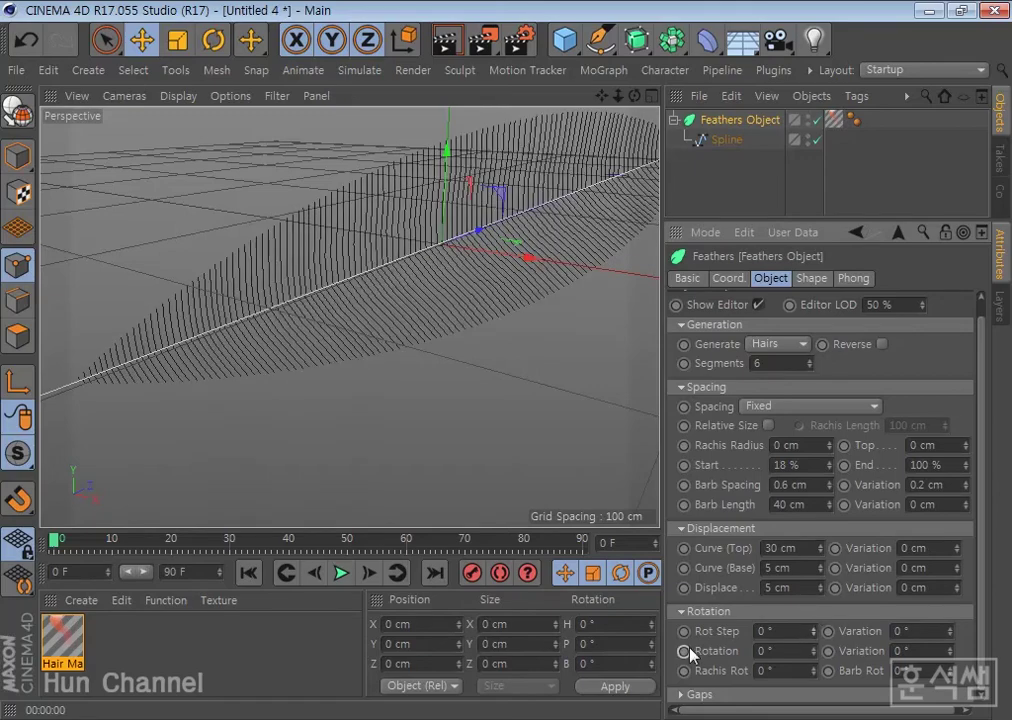
pyautogui.click(949, 631)
pyautogui.click(949, 631)
pyautogui.click(949, 631)
pyautogui.click(949, 631)
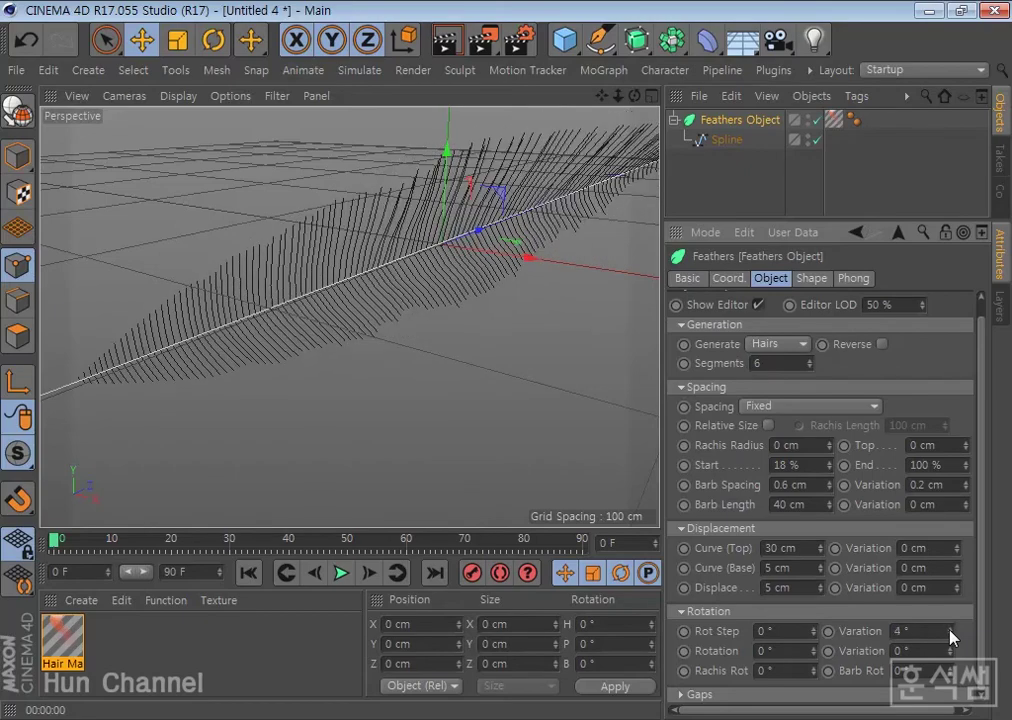
pyautogui.doubleClick(905, 631)
pyautogui.write('0')
pyautogui.press('Return')
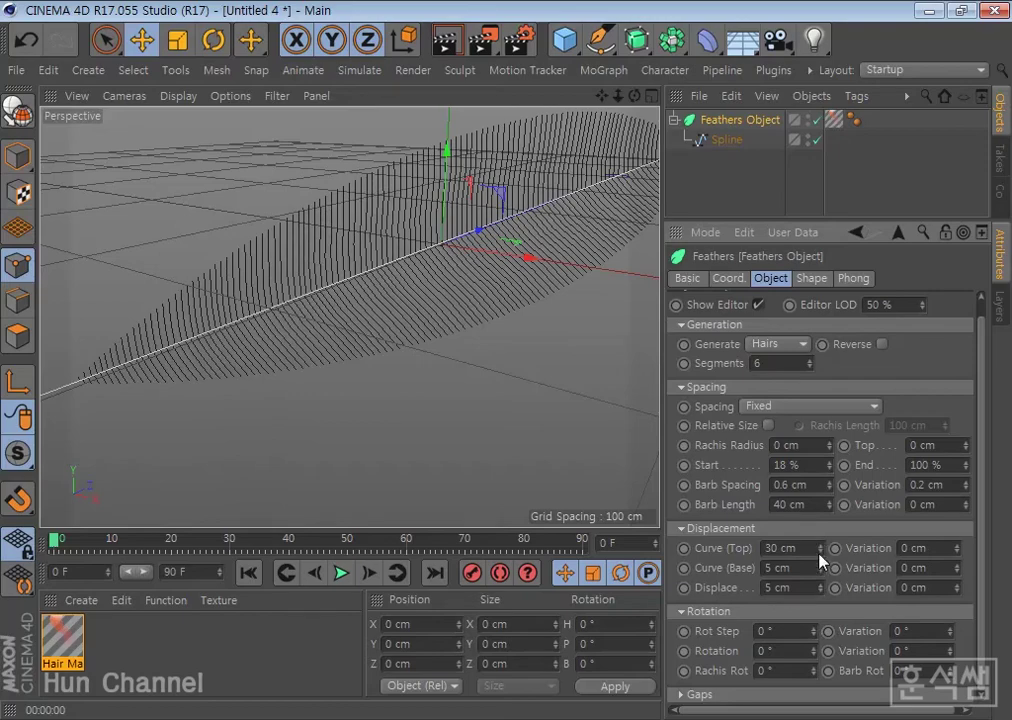
# Adjust the top and base displacement curves, bringing Curve (Base) to 23 cm.
pyautogui.moveTo(820, 548); pyautogui.dragTo(824, 548)
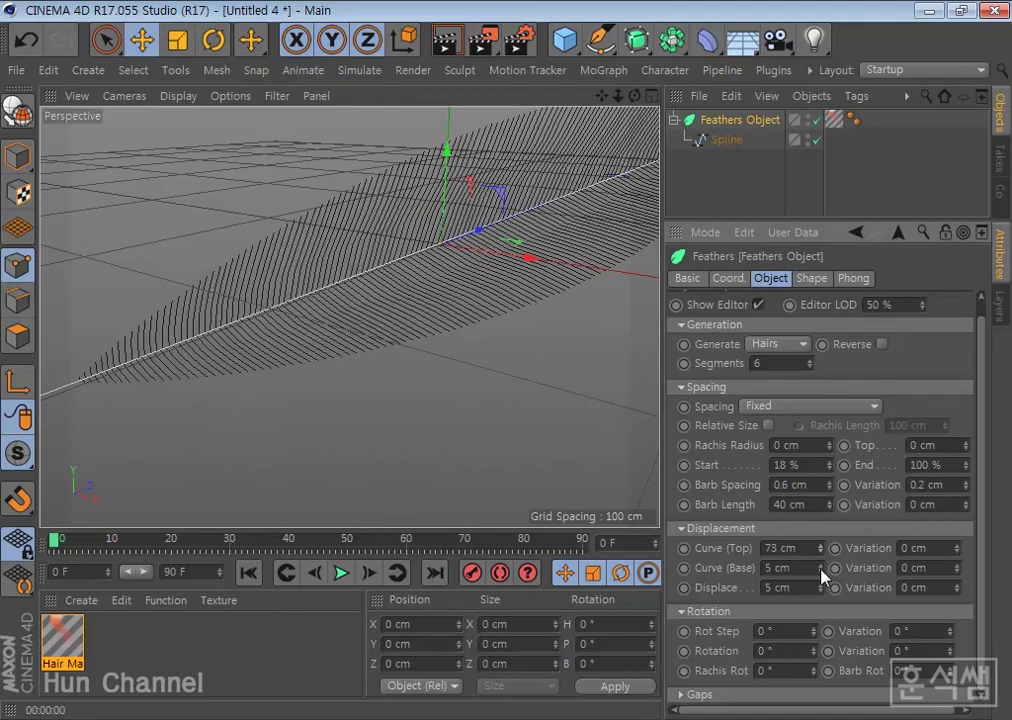
pyautogui.moveTo(821, 569); pyautogui.dragTo(820, 550)
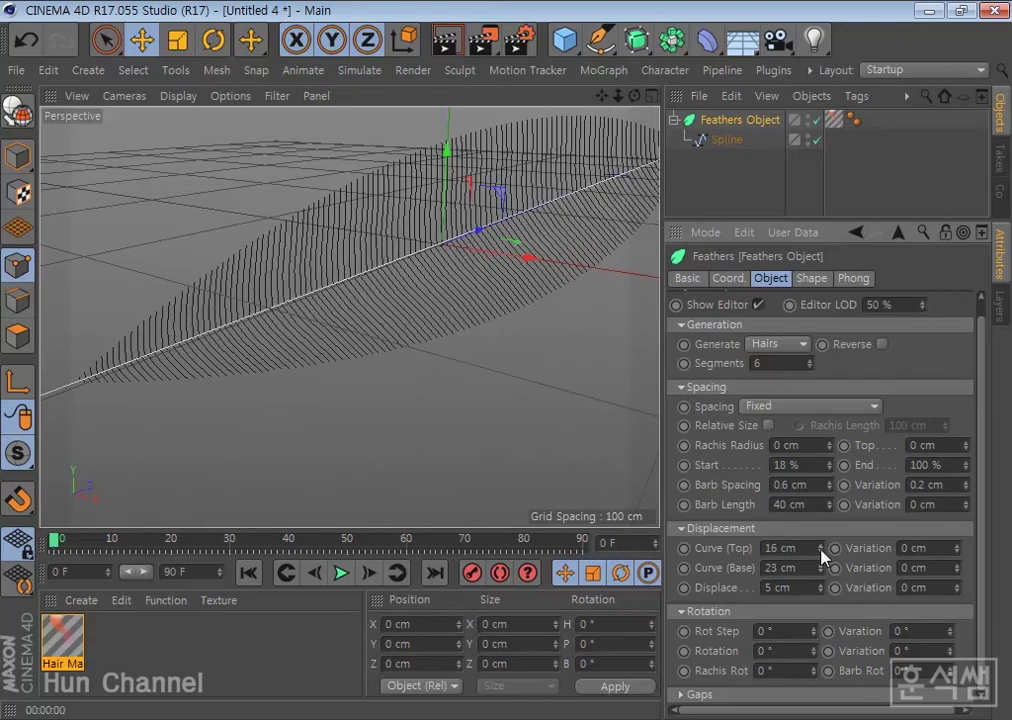
pyautogui.moveTo(821, 555); pyautogui.dragTo(822, 551)
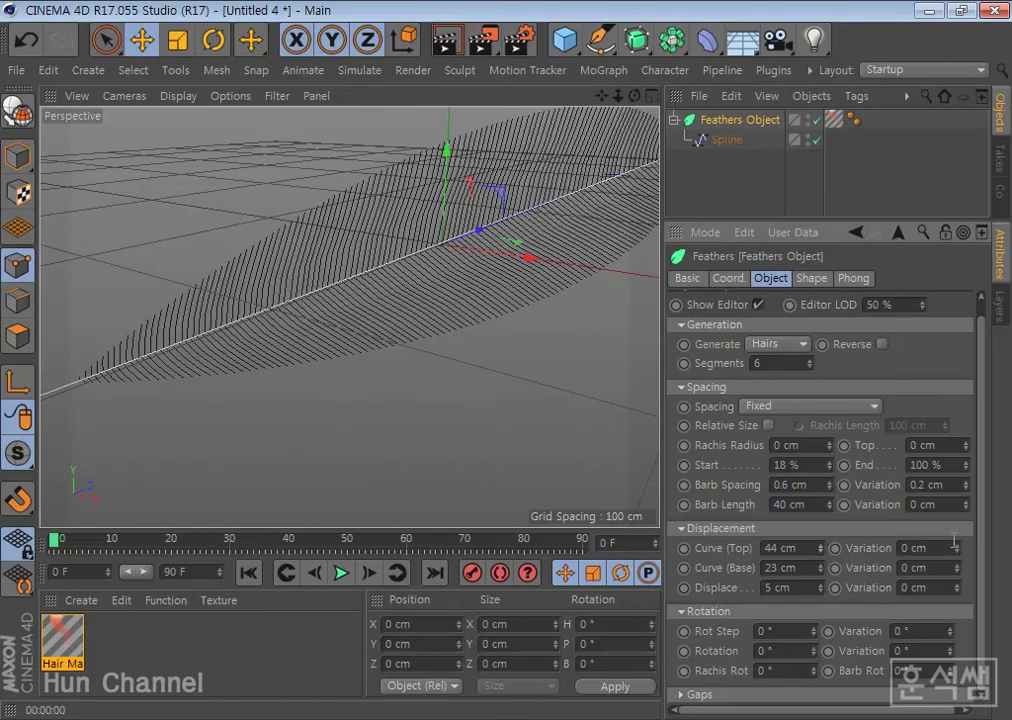
# Try more barb segments, then return Segments to 6.
pyautogui.click(808, 360)
pyautogui.click(808, 360)
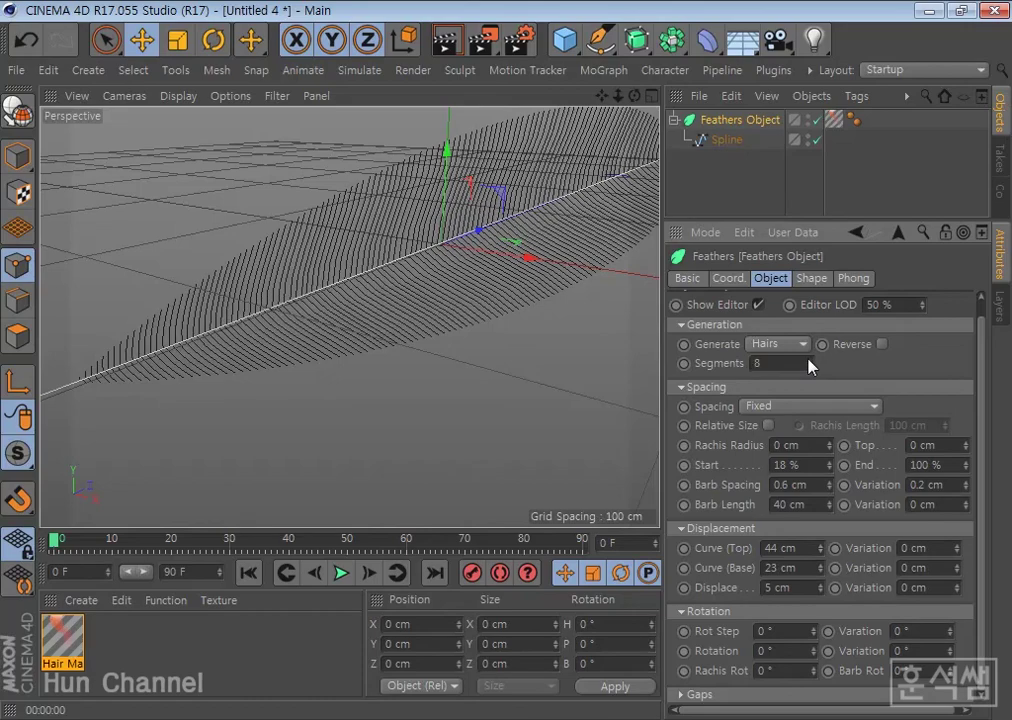
pyautogui.click(762, 363)
pyautogui.write('3')
pyautogui.write('6')
pyautogui.press('Return')
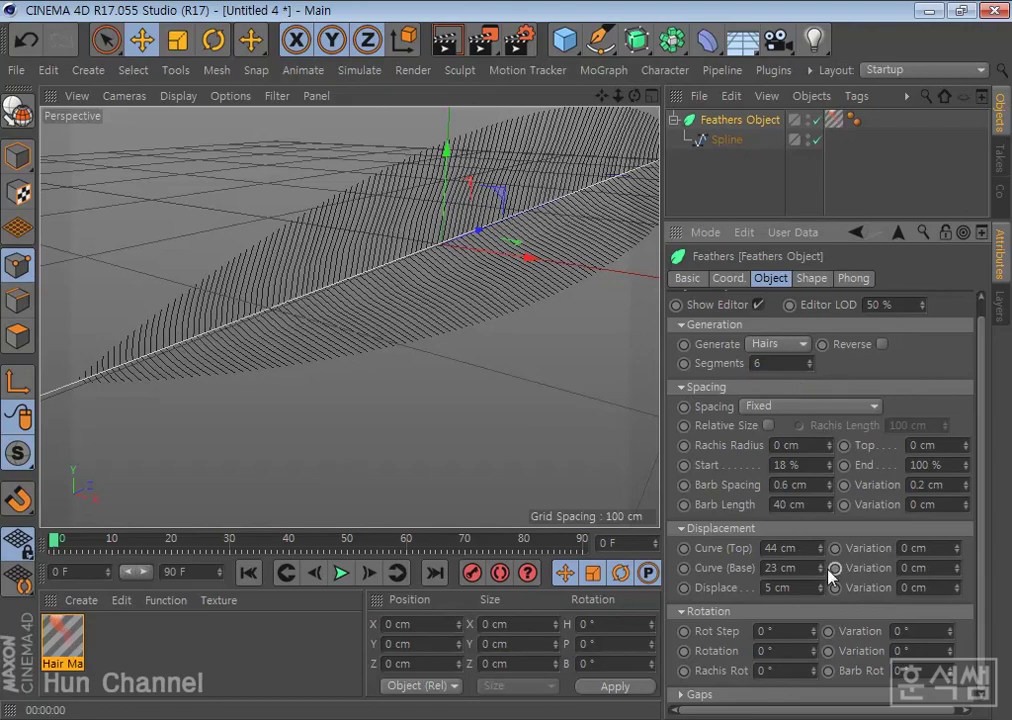
# Step Curve (Top) down to 36 cm.
pyautogui.click(820, 551)
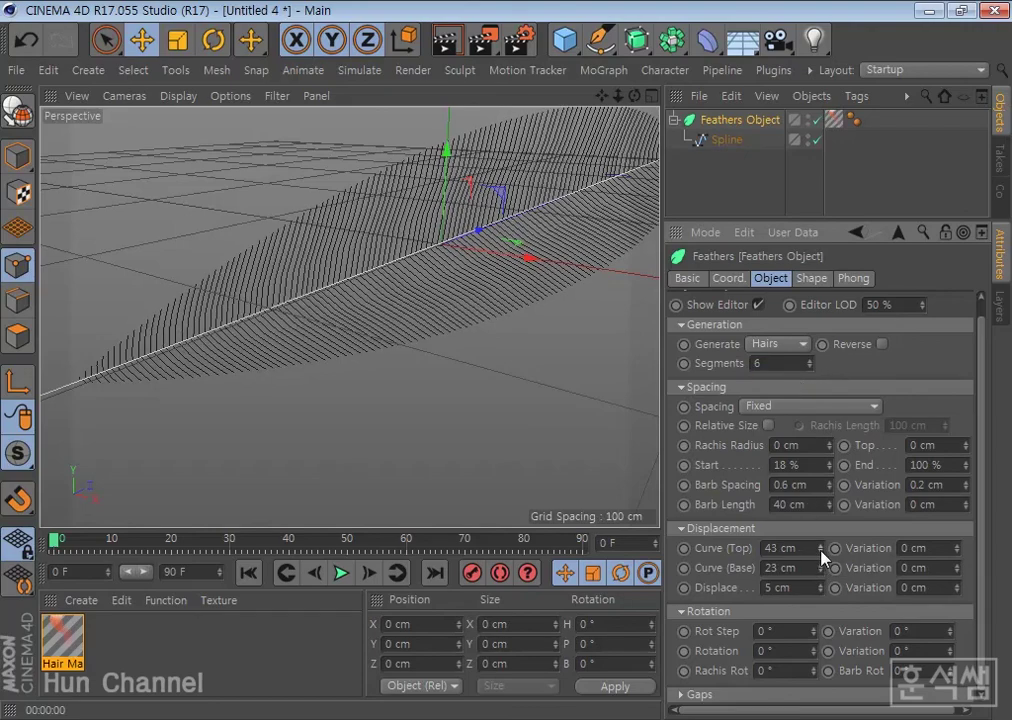
pyautogui.click(820, 551)
pyautogui.click(820, 551)
pyautogui.click(820, 551)
pyautogui.click(820, 551)
pyautogui.click(820, 551)
pyautogui.click(820, 551)
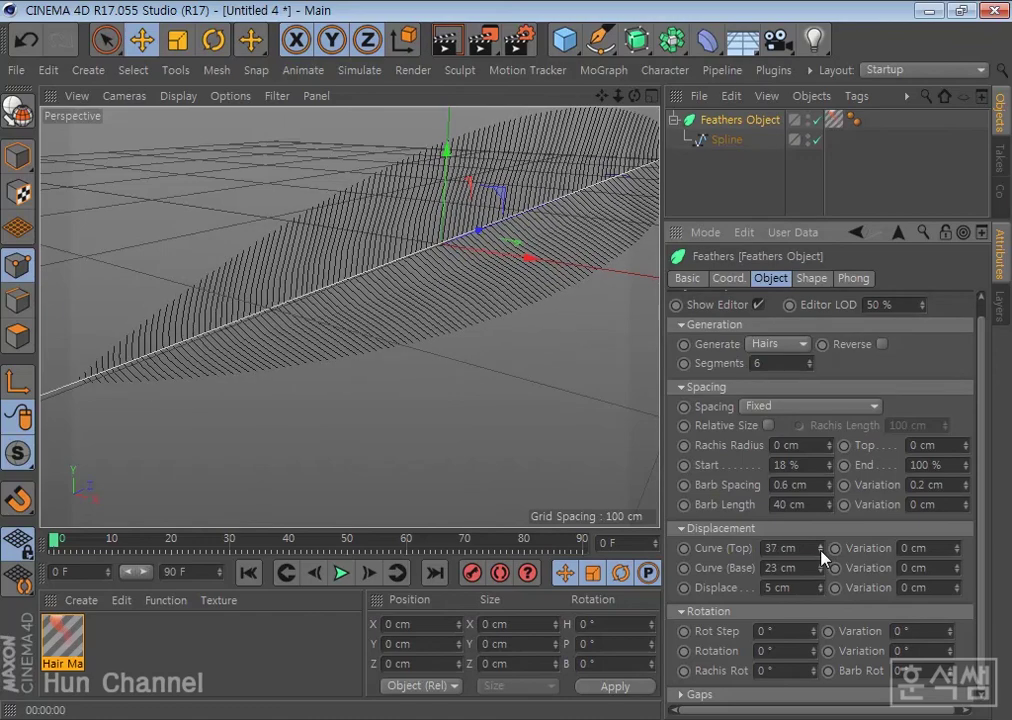
pyautogui.click(820, 551)
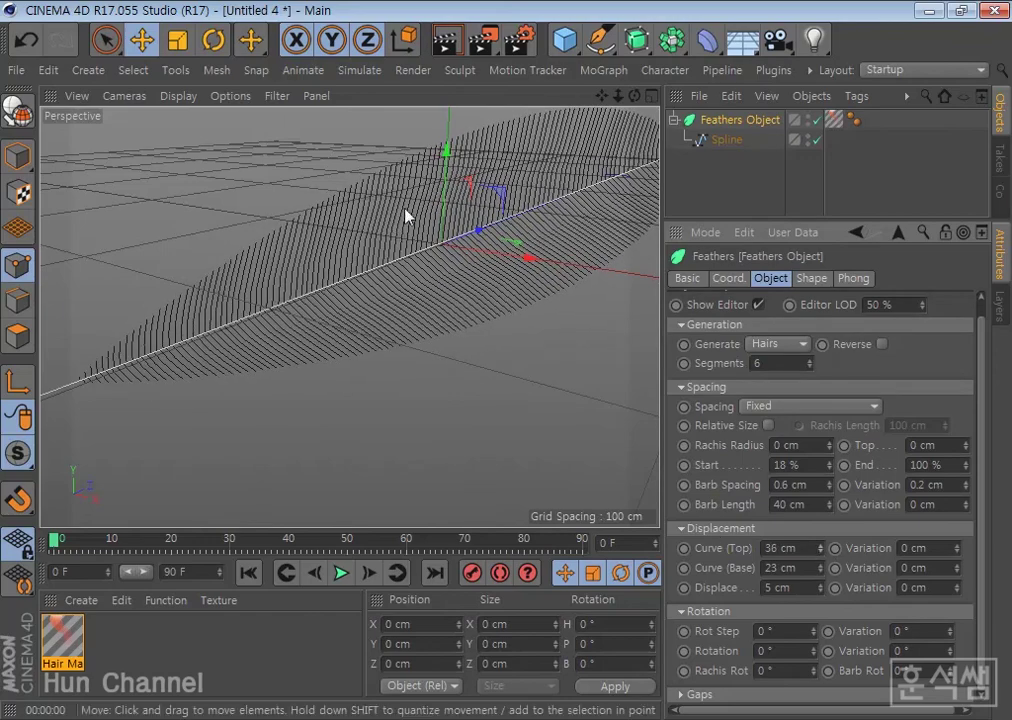